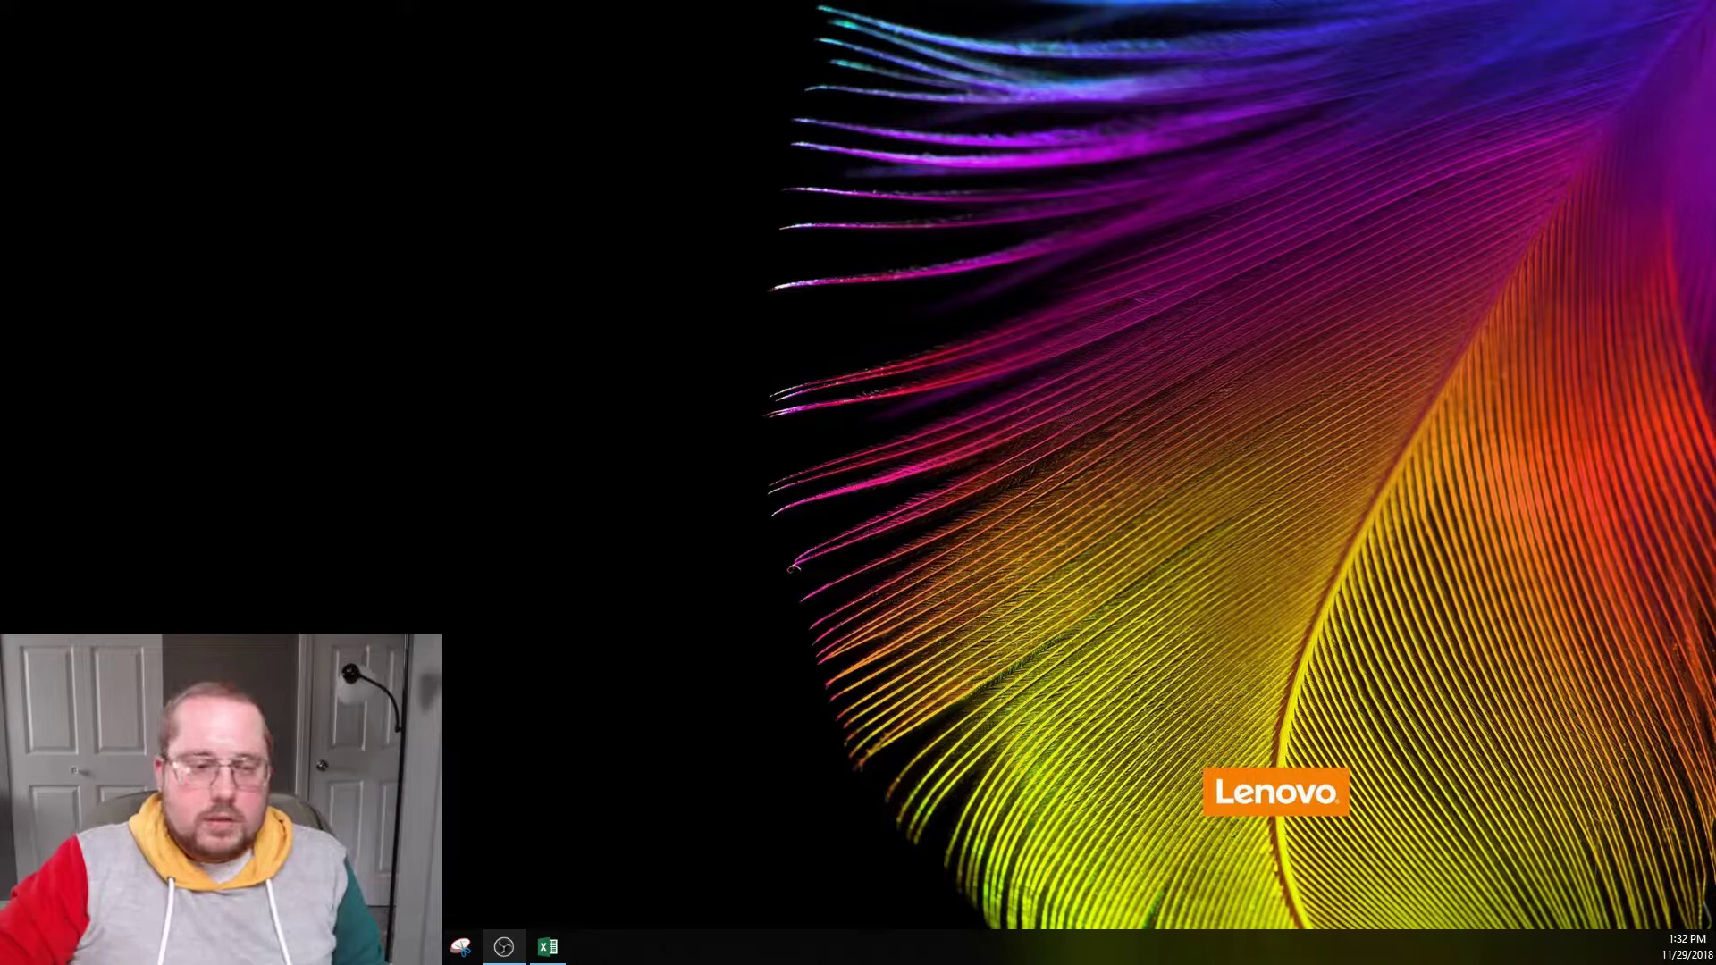
# Step: Restore the Chrome window showing the M1 Finance BKCC research page ($5.90, 12.12% yield)
pyautogui.click(417, 946)
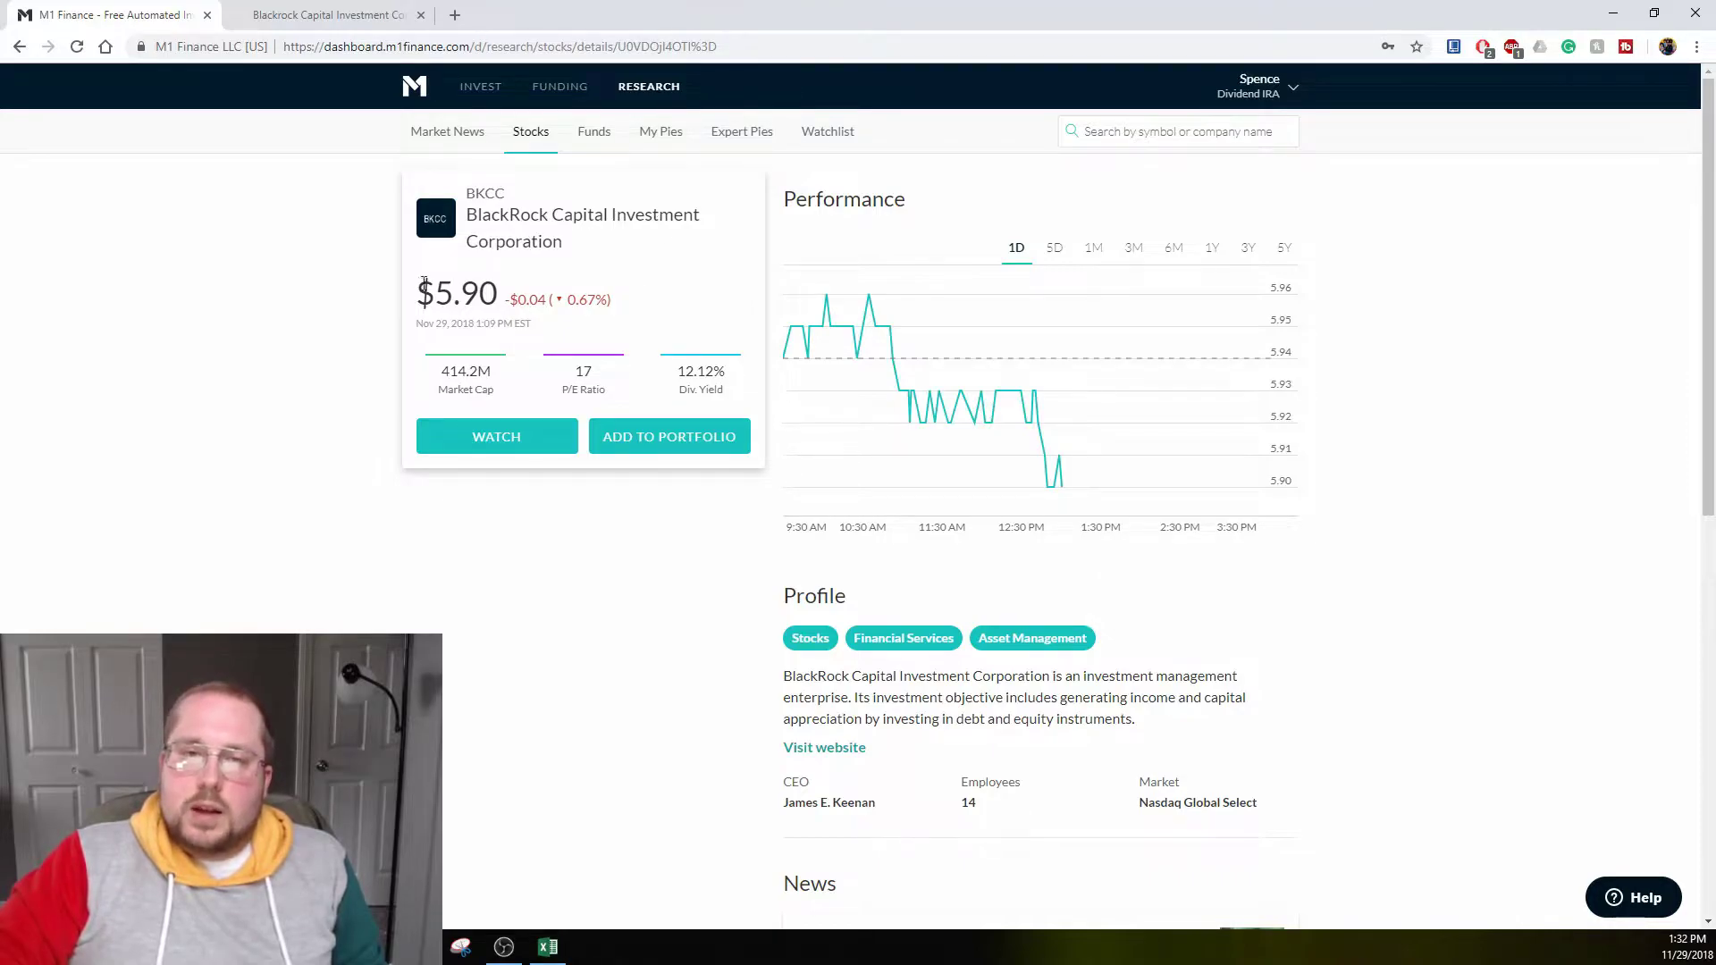
pyautogui.moveTo(478, 223); pyautogui.dragTo(644, 237)
pyautogui.click(649, 239)
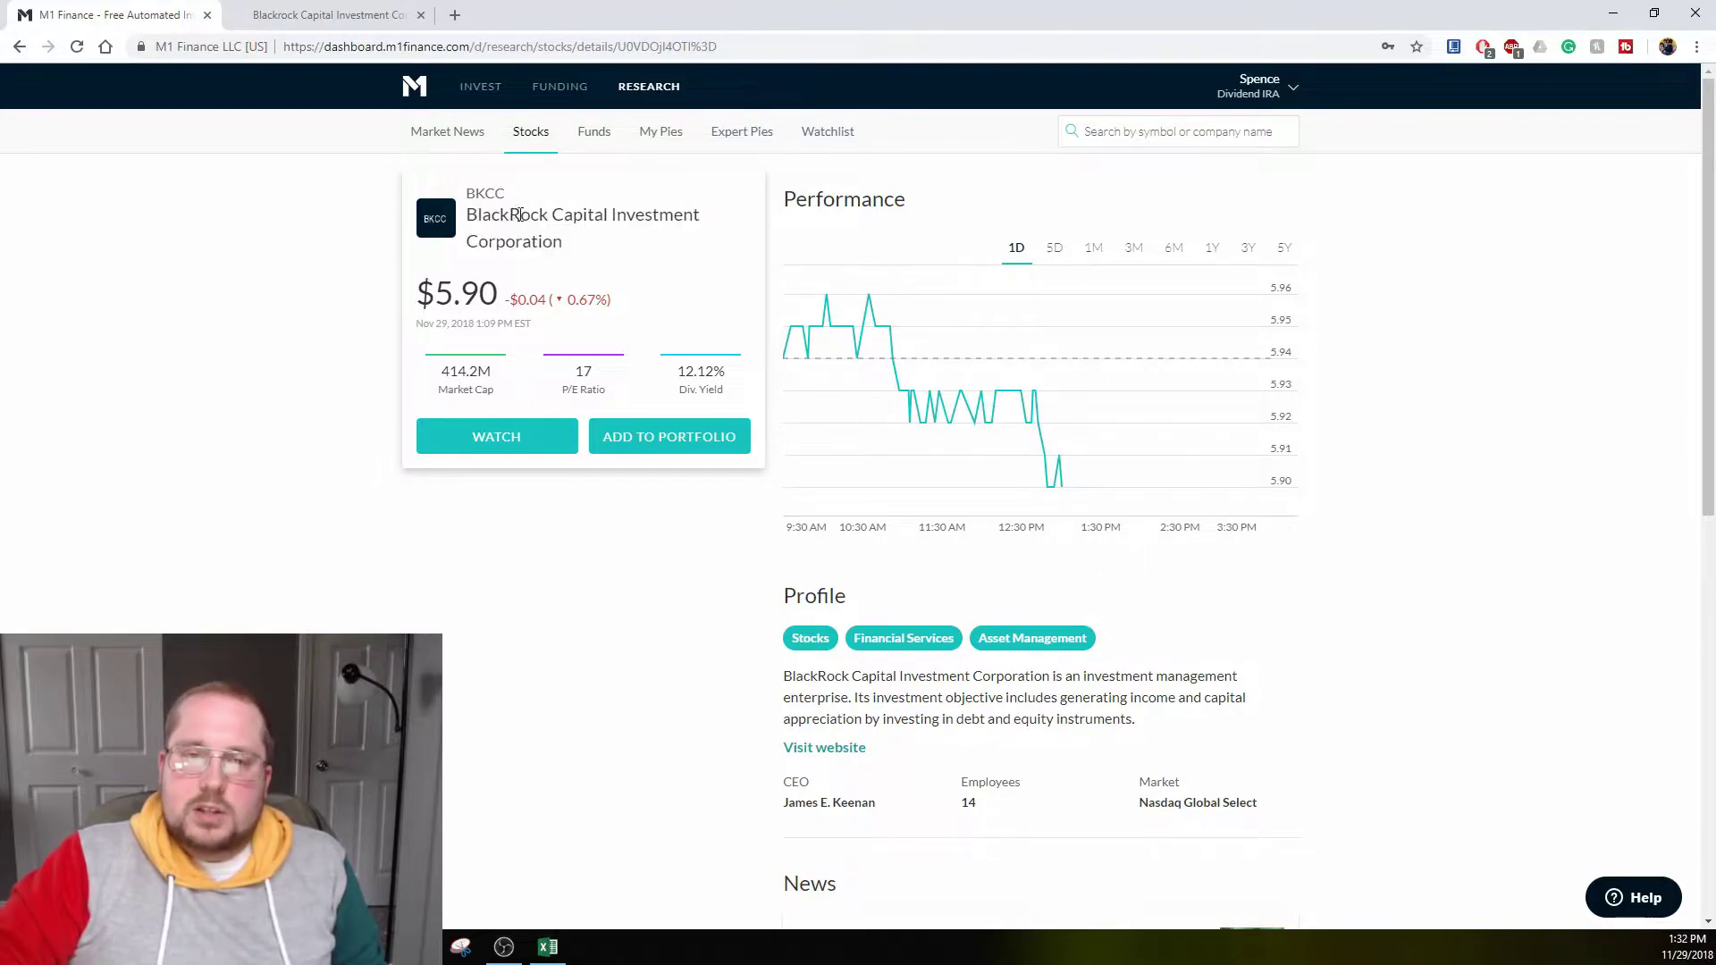
pyautogui.moveTo(465, 193); pyautogui.dragTo(510, 195)
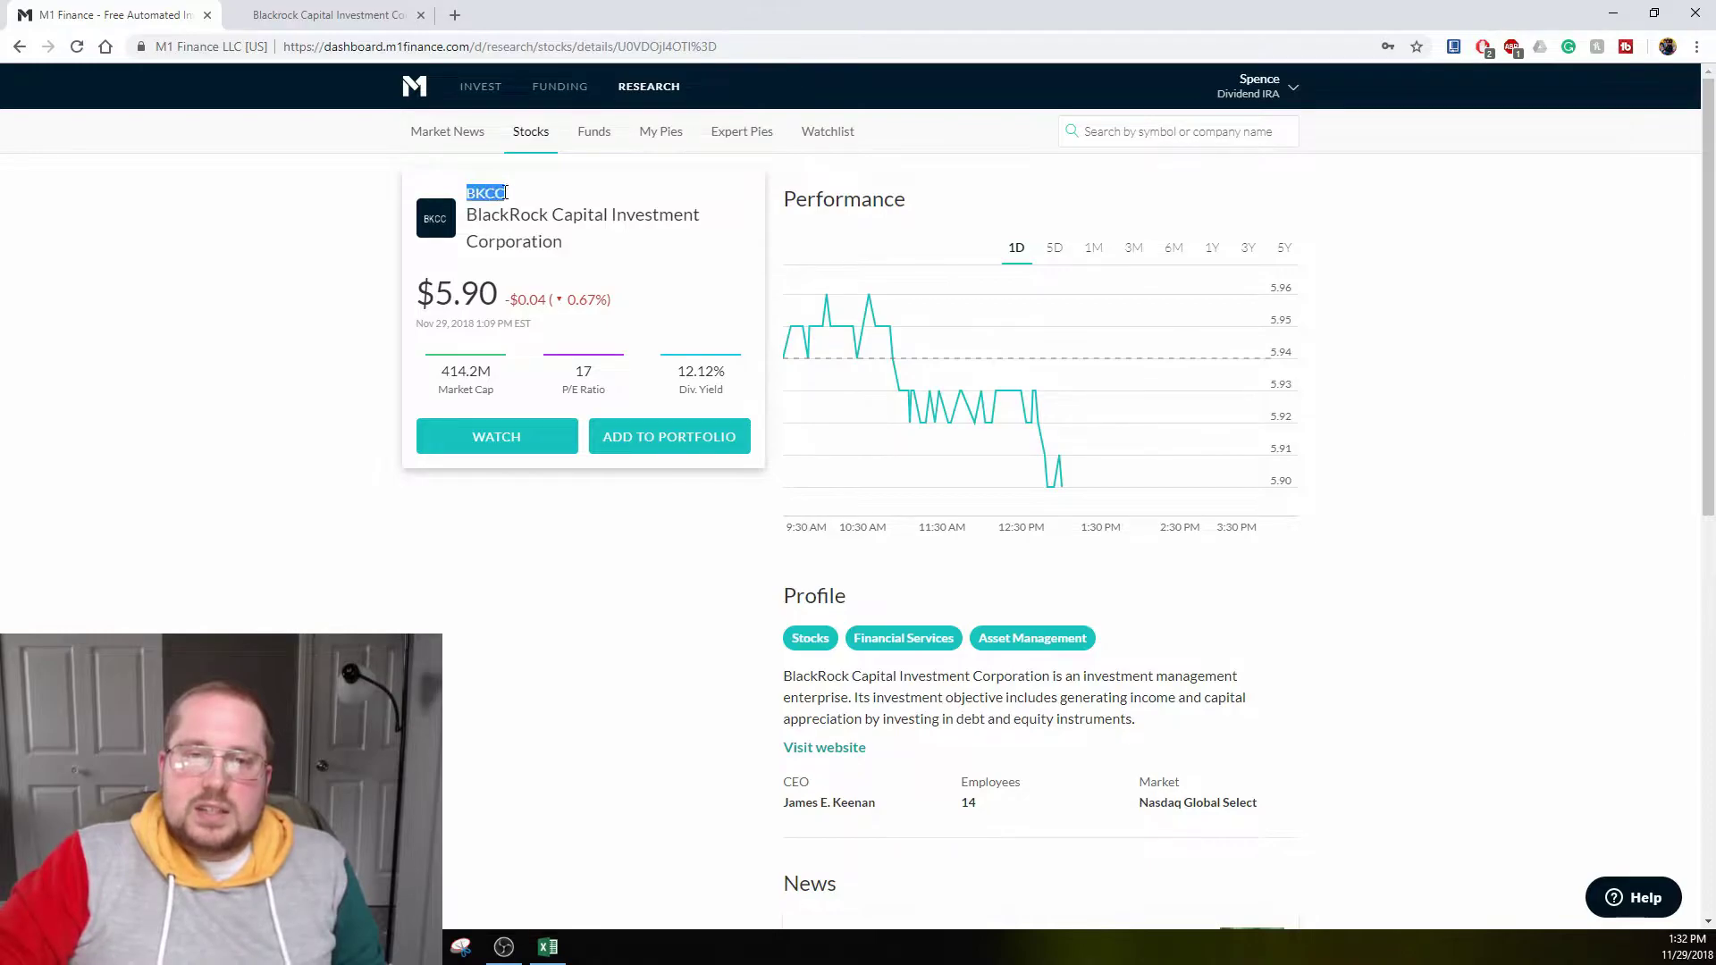
pyautogui.click(570, 205)
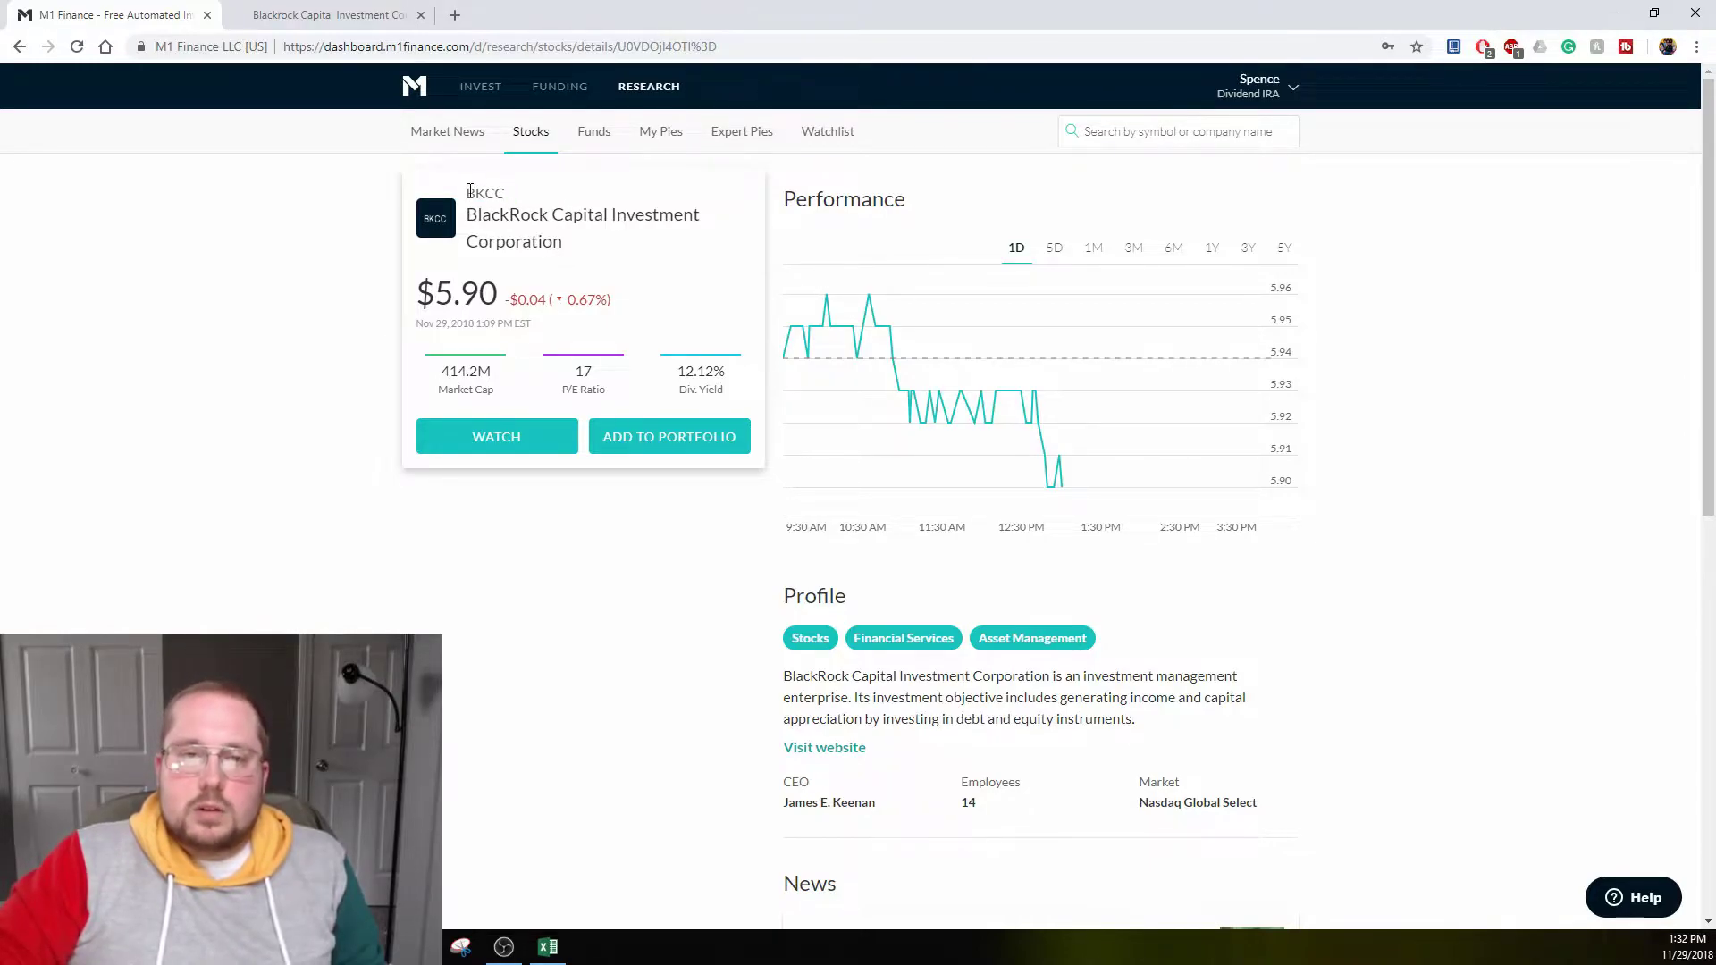
pyautogui.moveTo(464, 193); pyautogui.dragTo(510, 195)
pyautogui.click(506, 195)
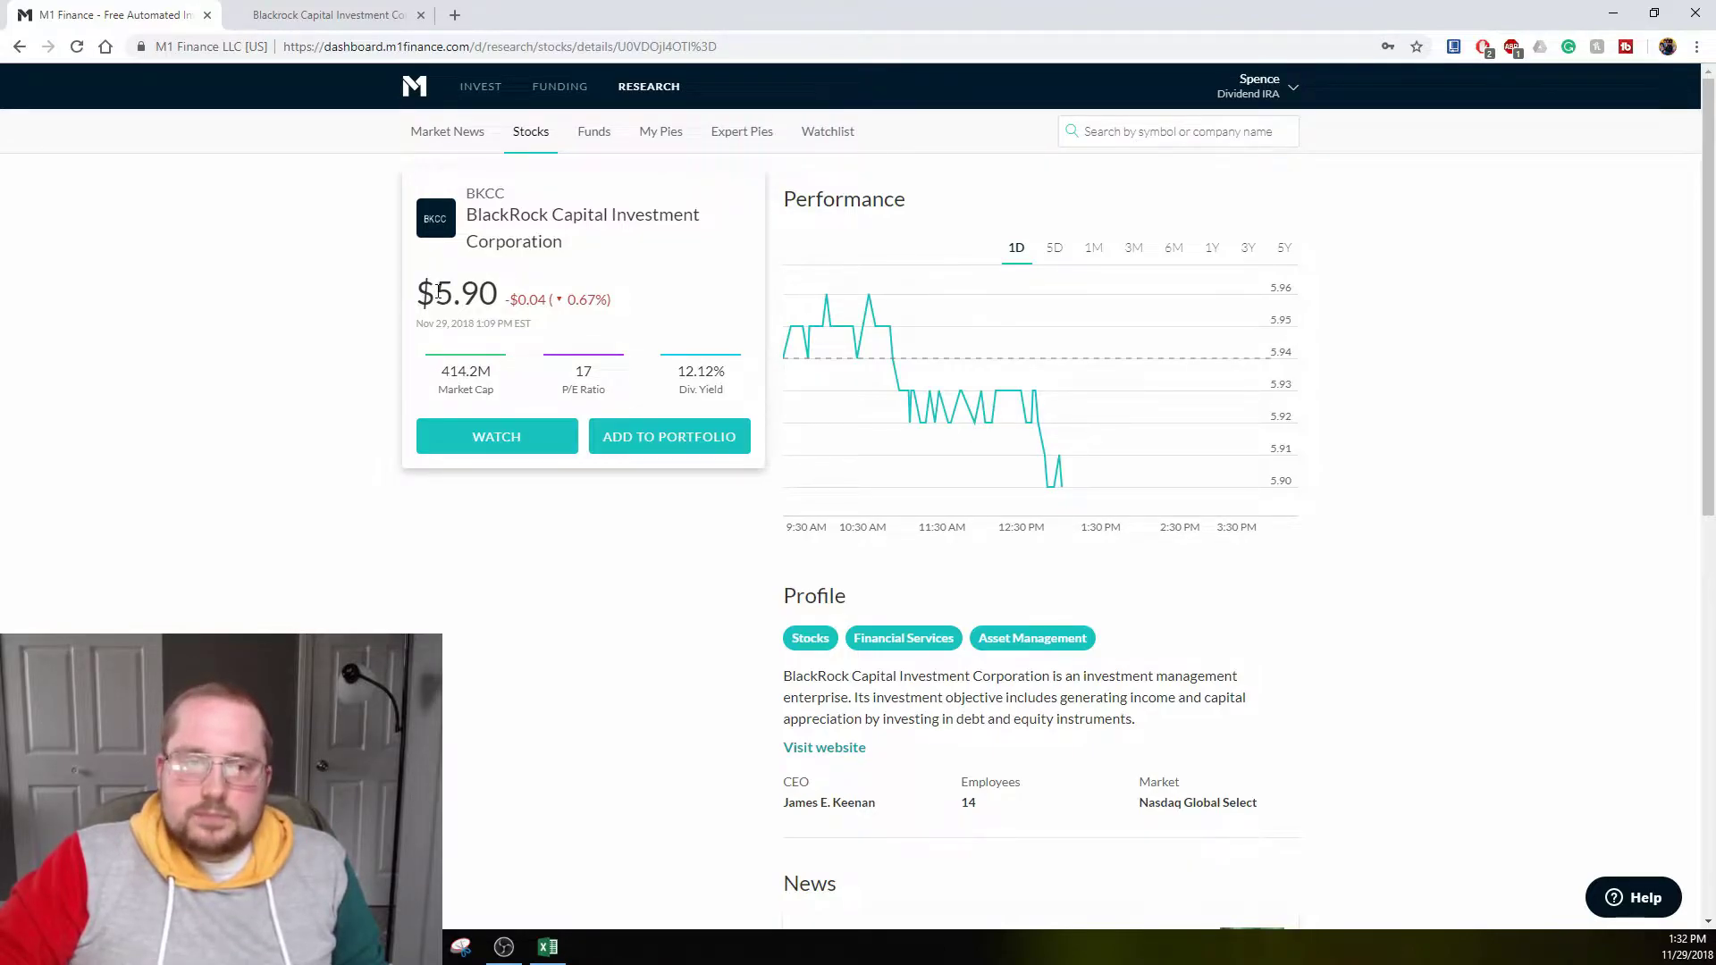
pyautogui.moveTo(436, 292); pyautogui.dragTo(498, 293)
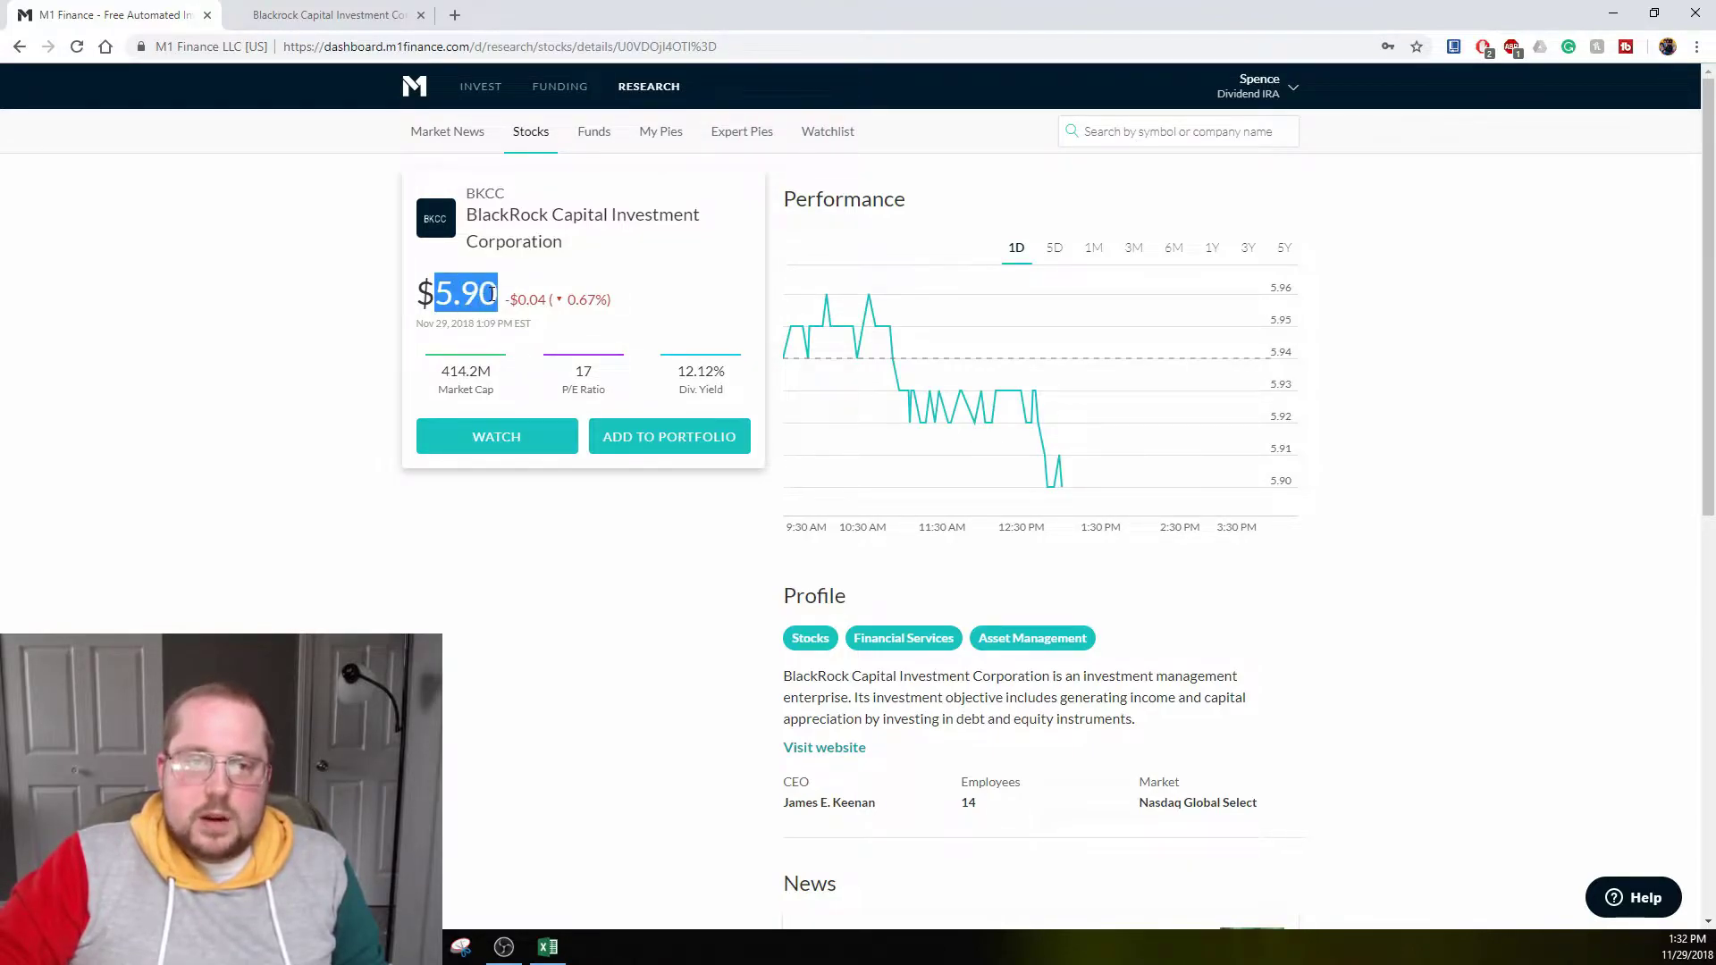
pyautogui.click(633, 275)
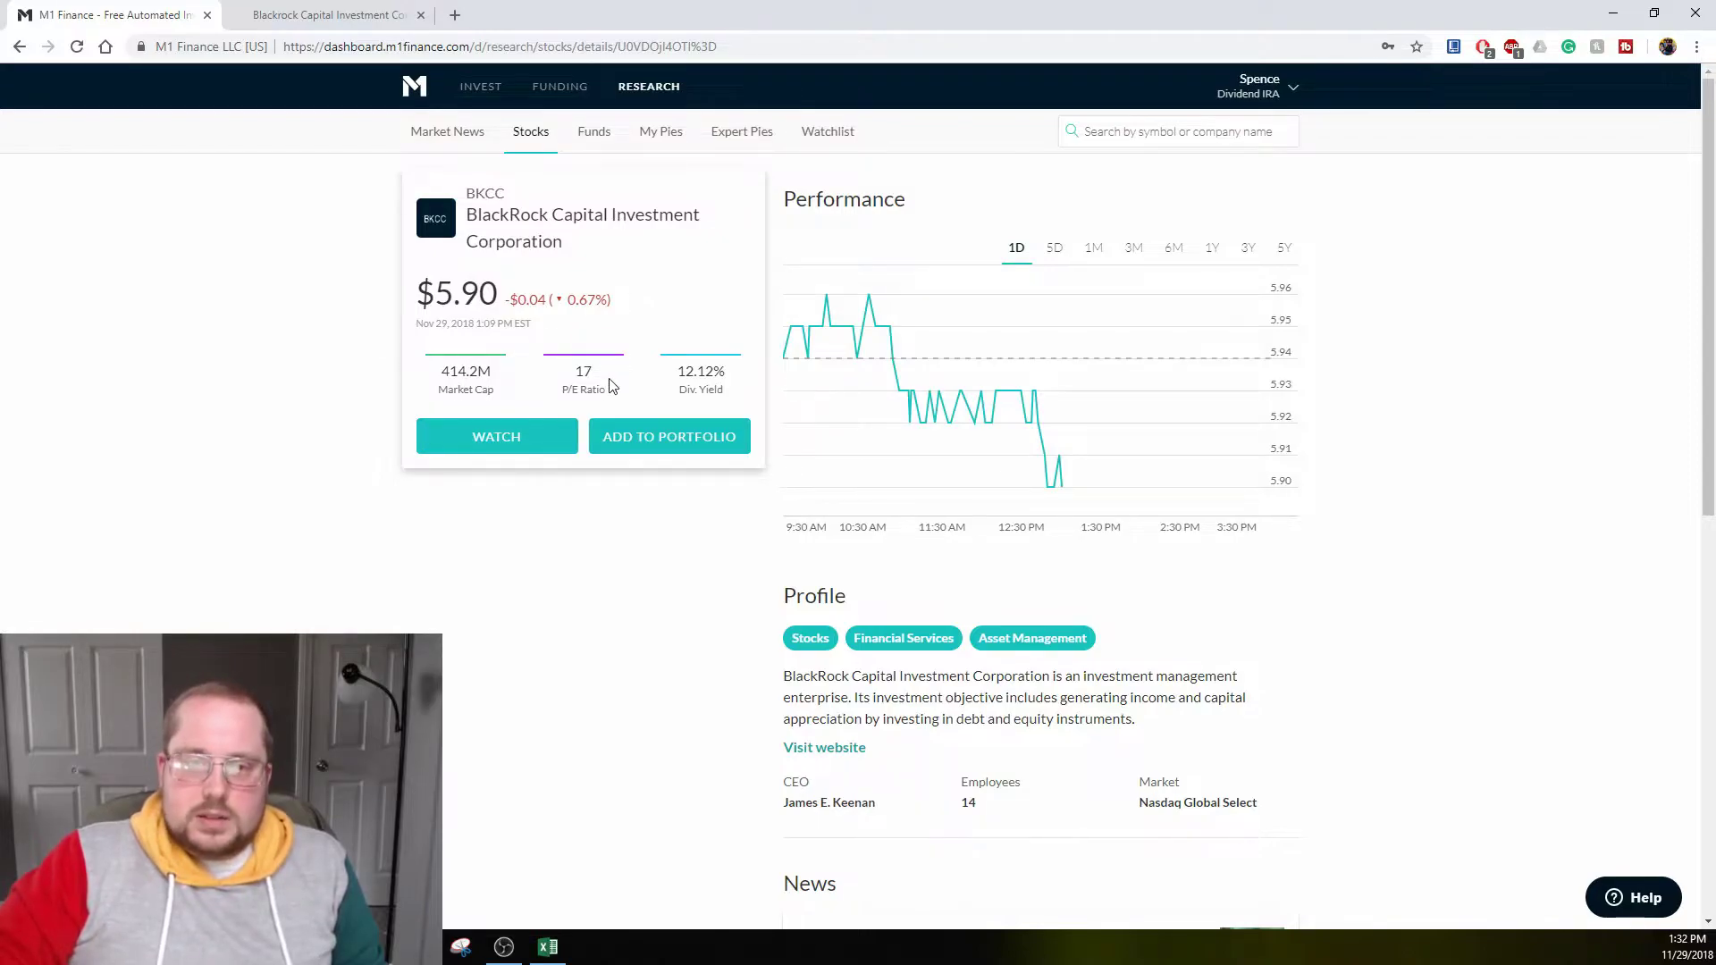
pyautogui.moveTo(670, 370); pyautogui.dragTo(711, 361)
pyautogui.click(697, 319)
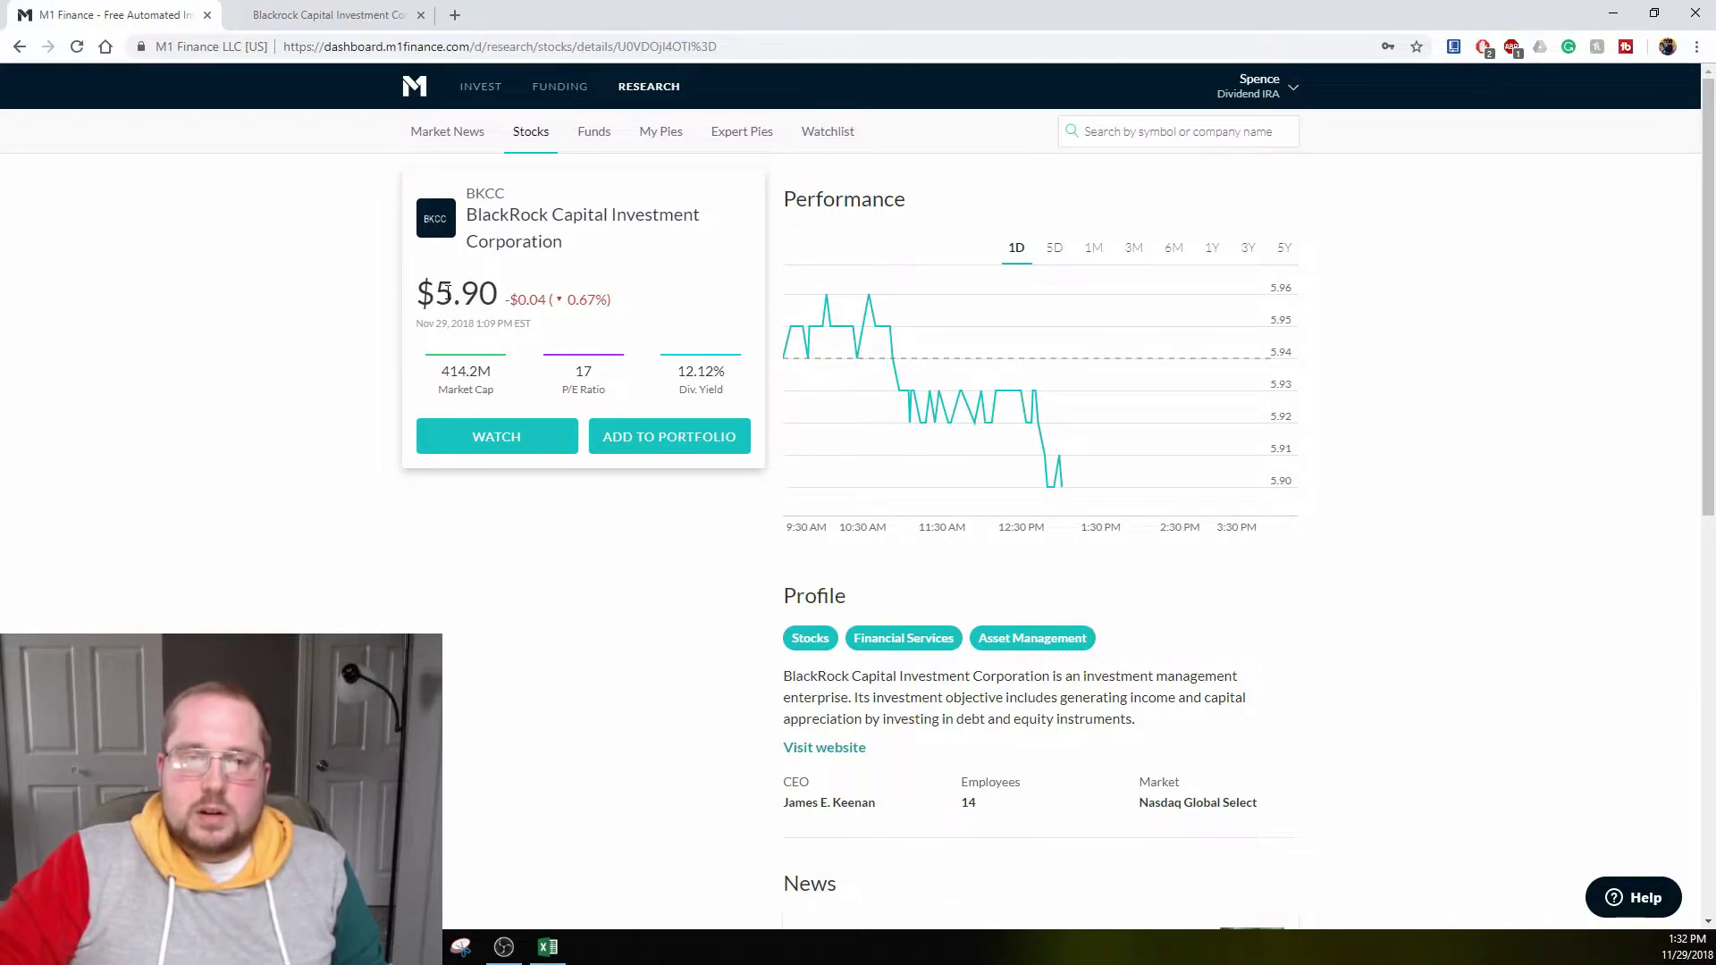
pyautogui.moveTo(444, 290); pyautogui.dragTo(674, 299)
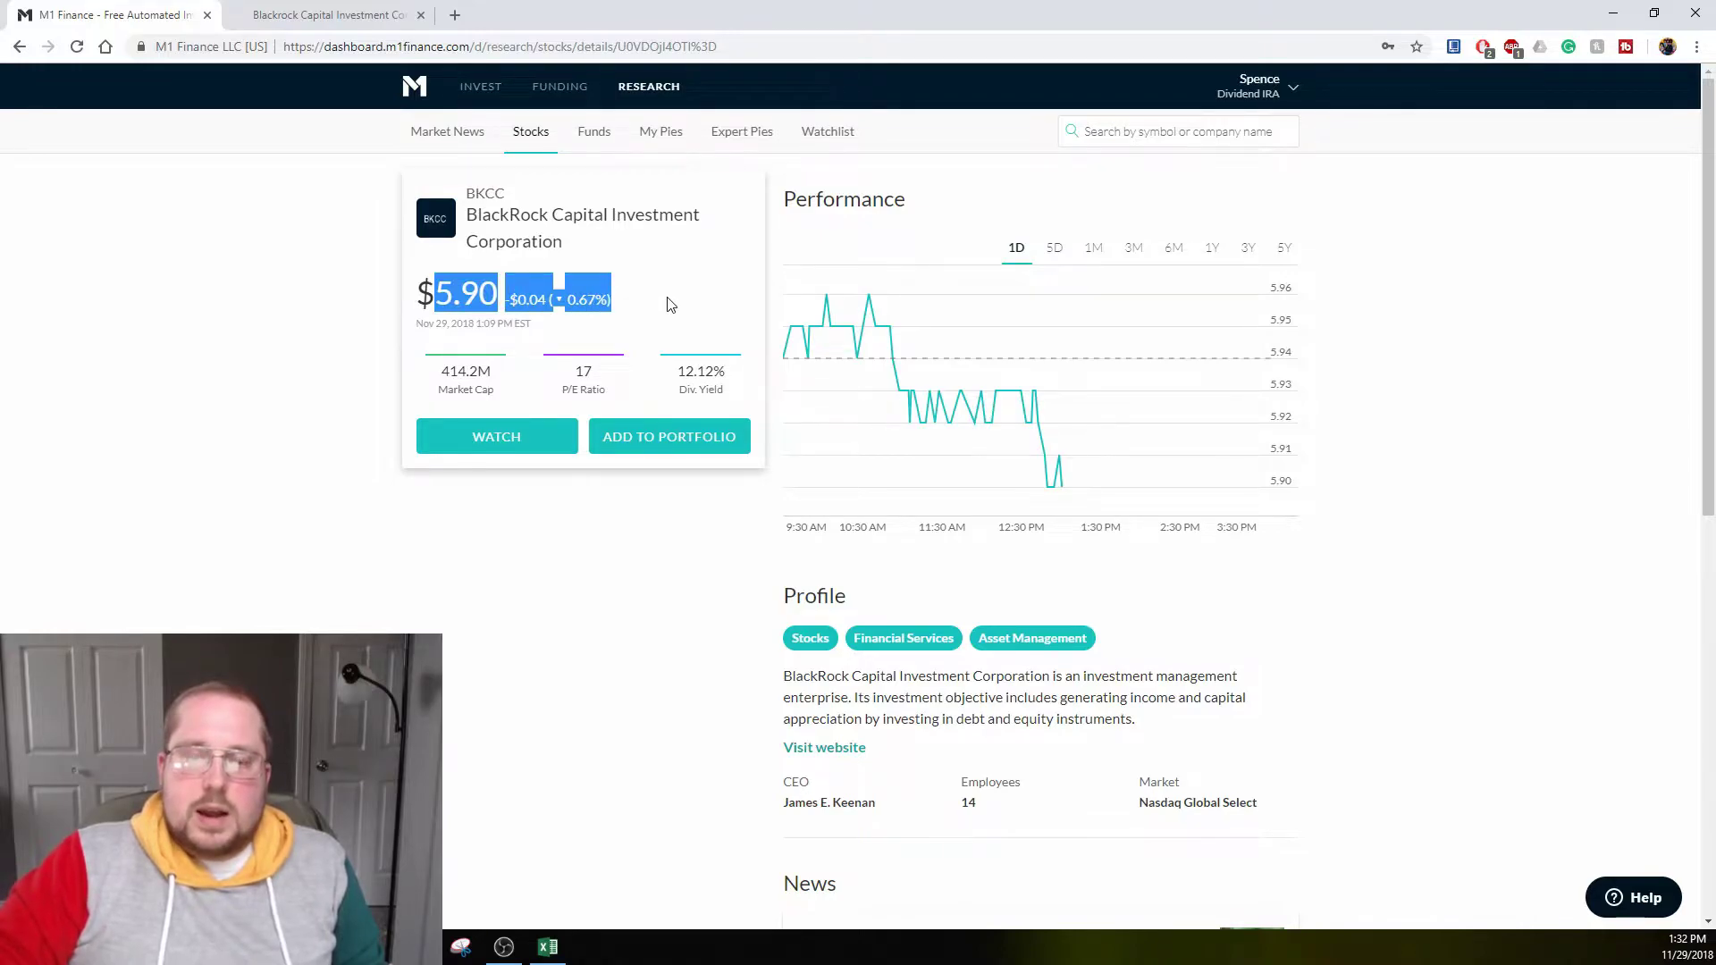
pyautogui.click(670, 305)
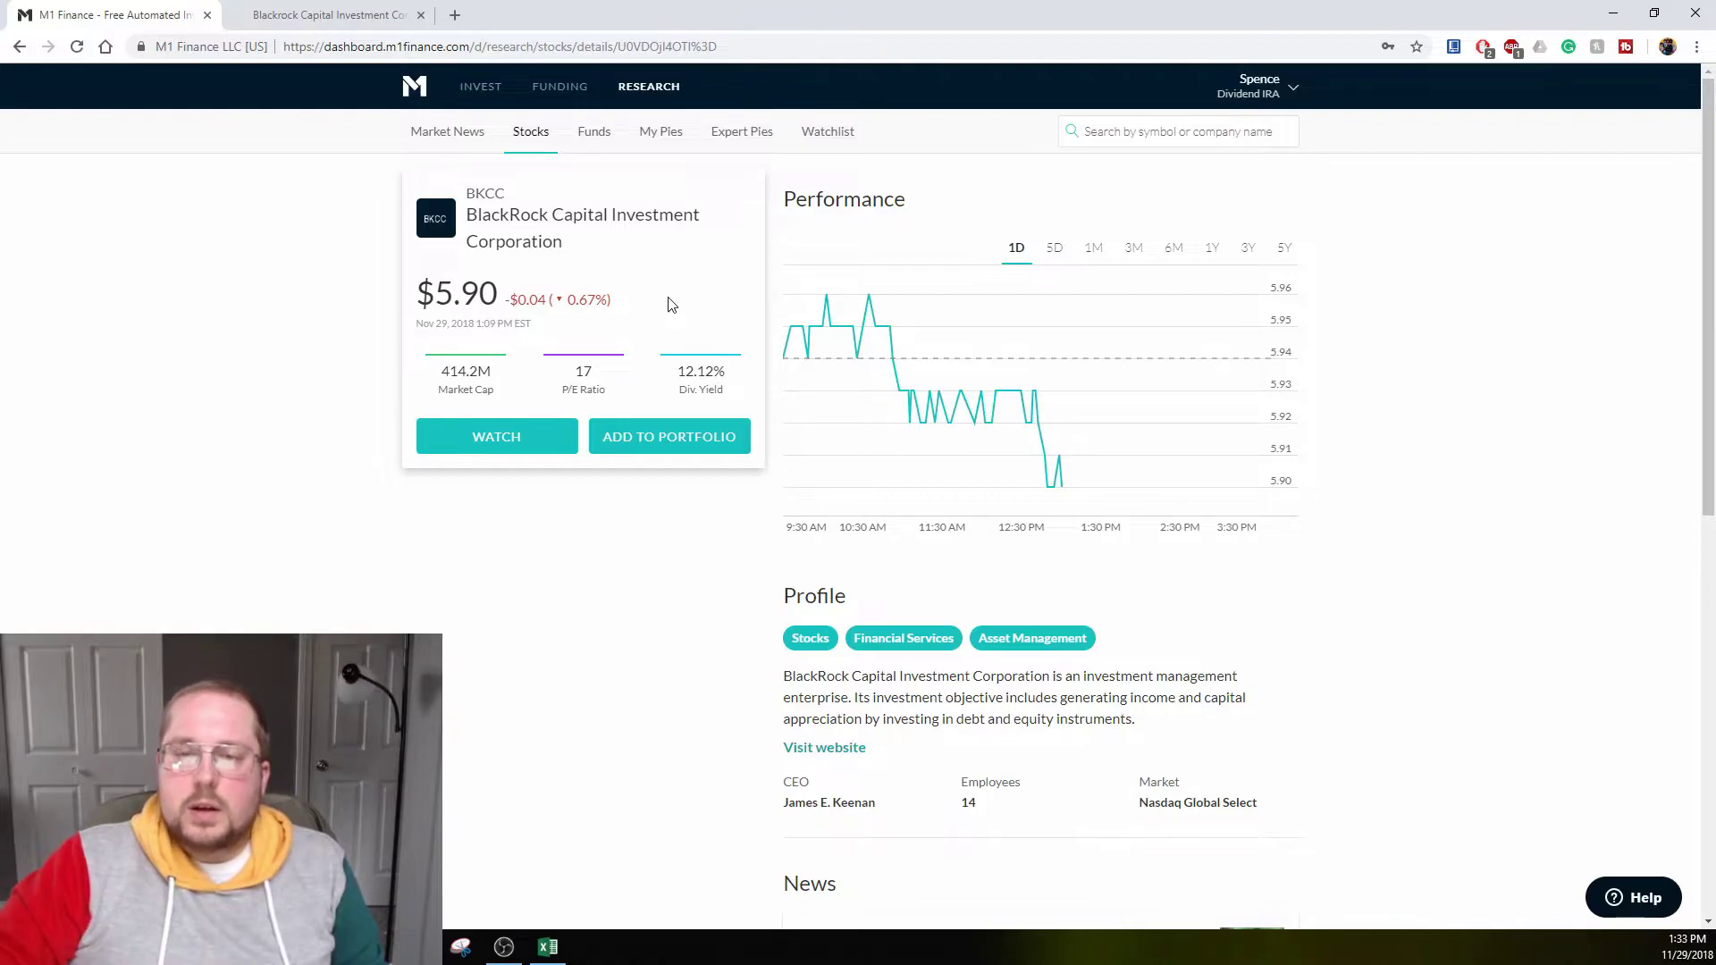
pyautogui.moveTo(678, 371); pyautogui.dragTo(735, 375)
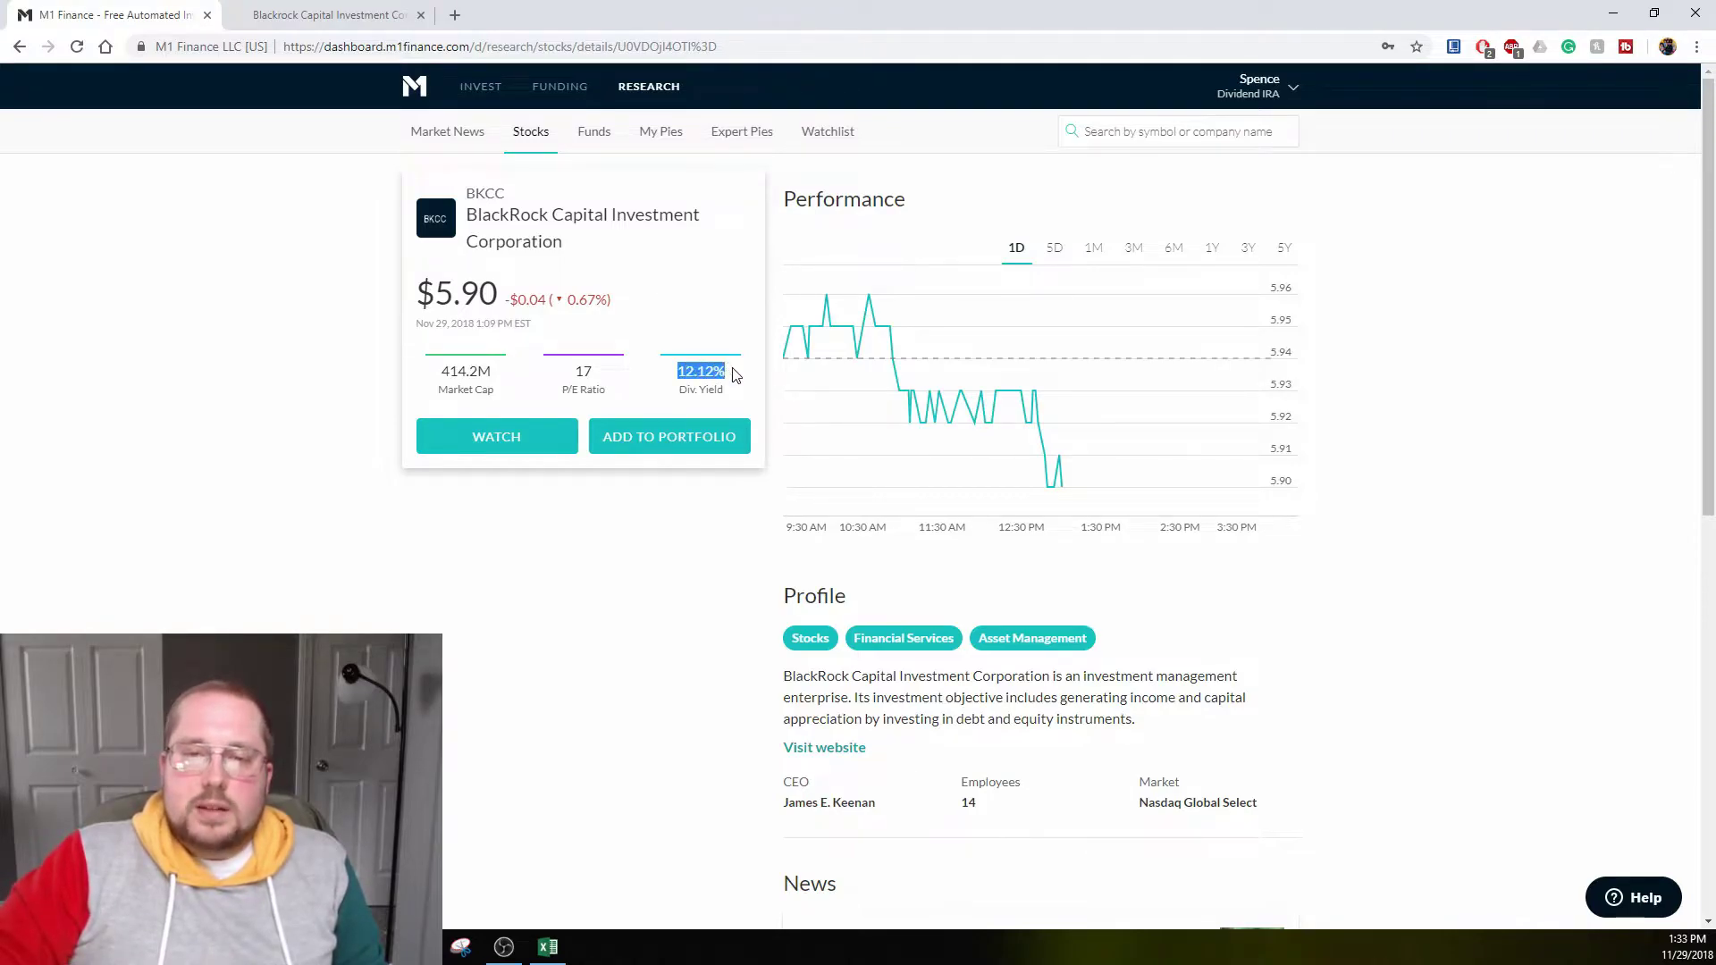
pyautogui.click(734, 374)
pyautogui.doubleClick(731, 373)
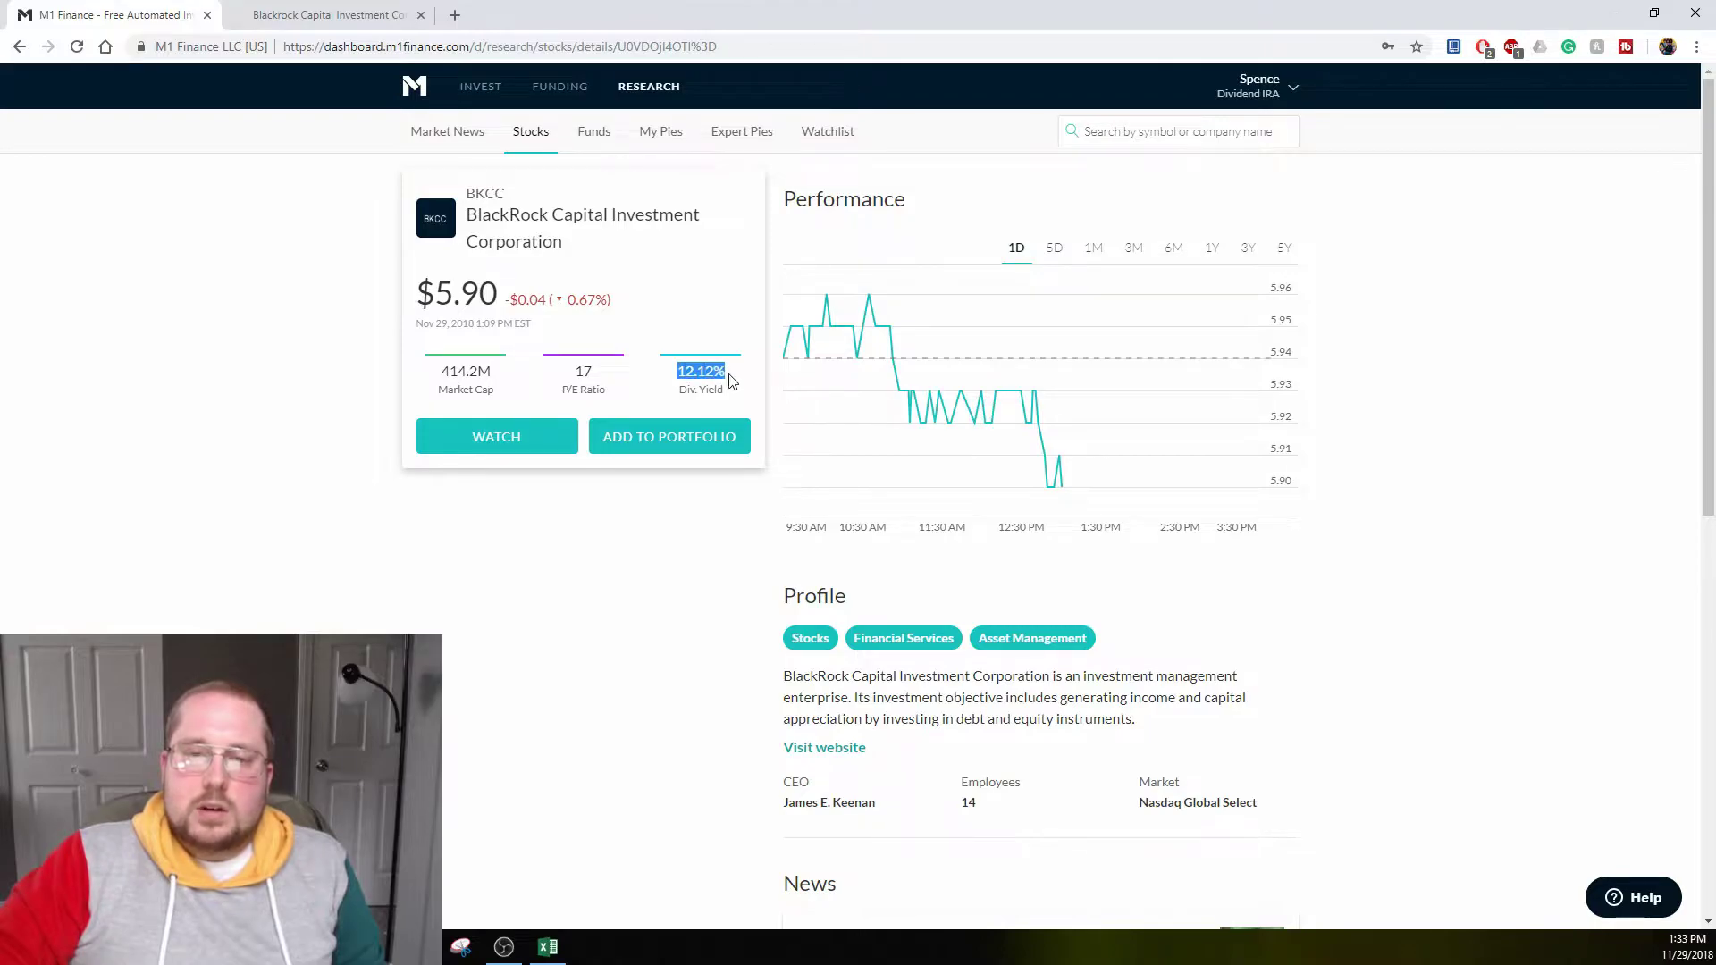
pyautogui.click(733, 379)
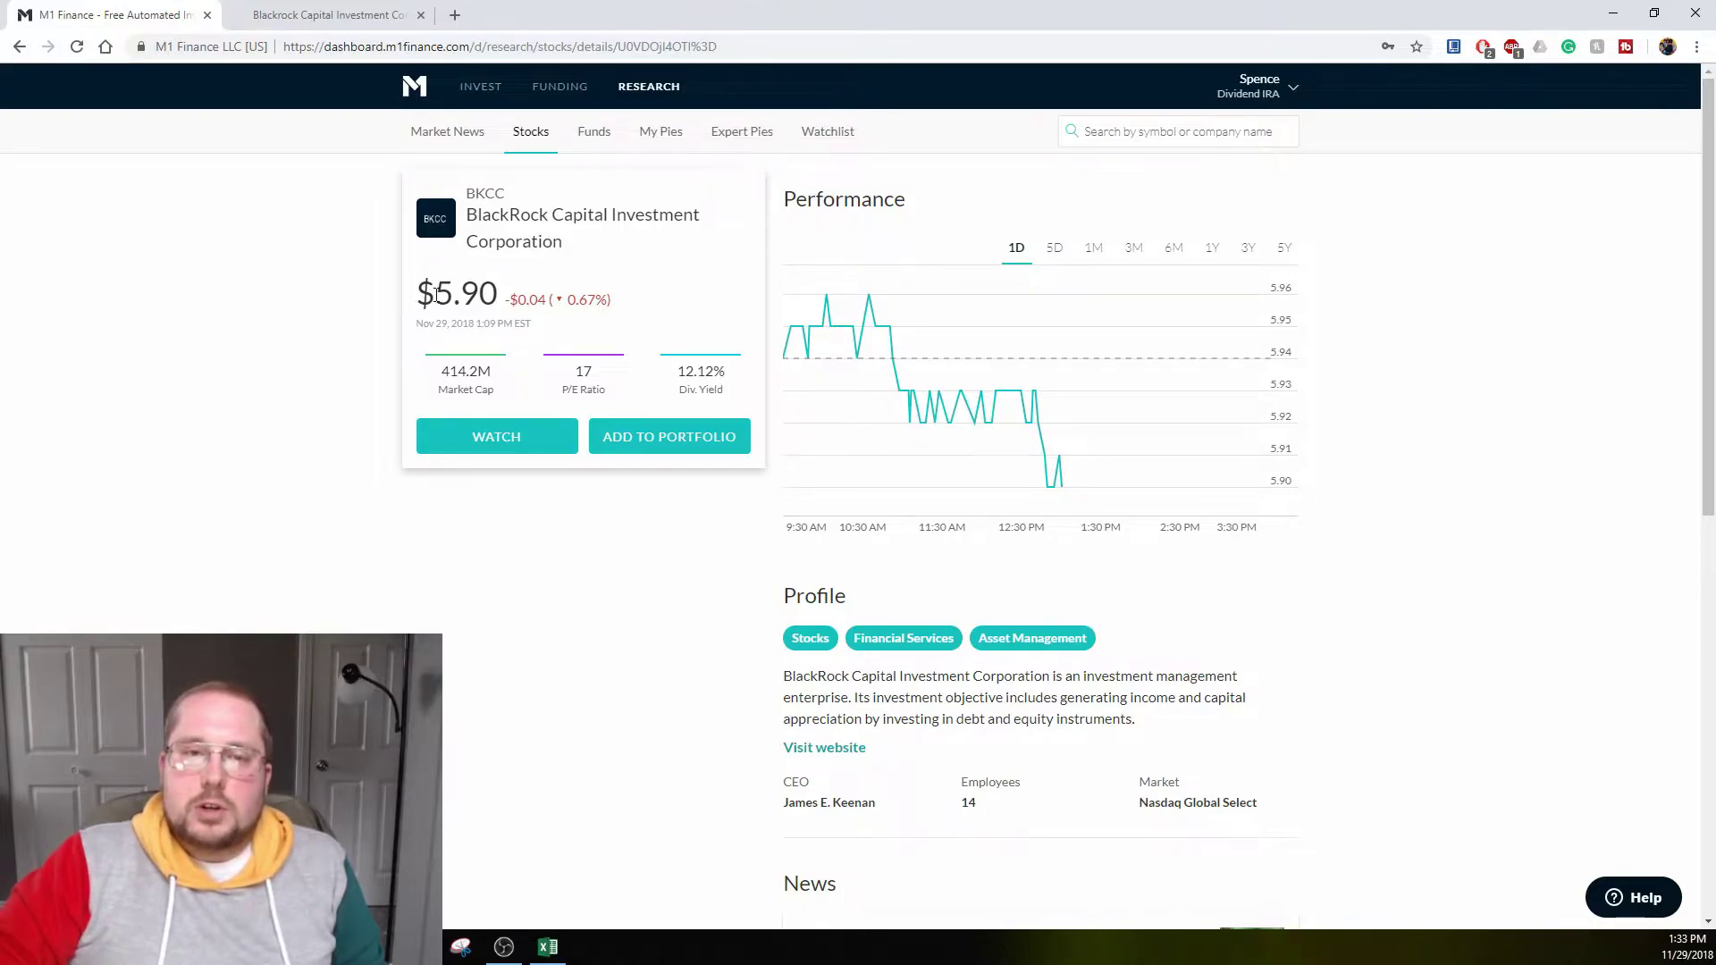
pyautogui.moveTo(438, 295); pyautogui.dragTo(631, 305)
pyautogui.click(666, 286)
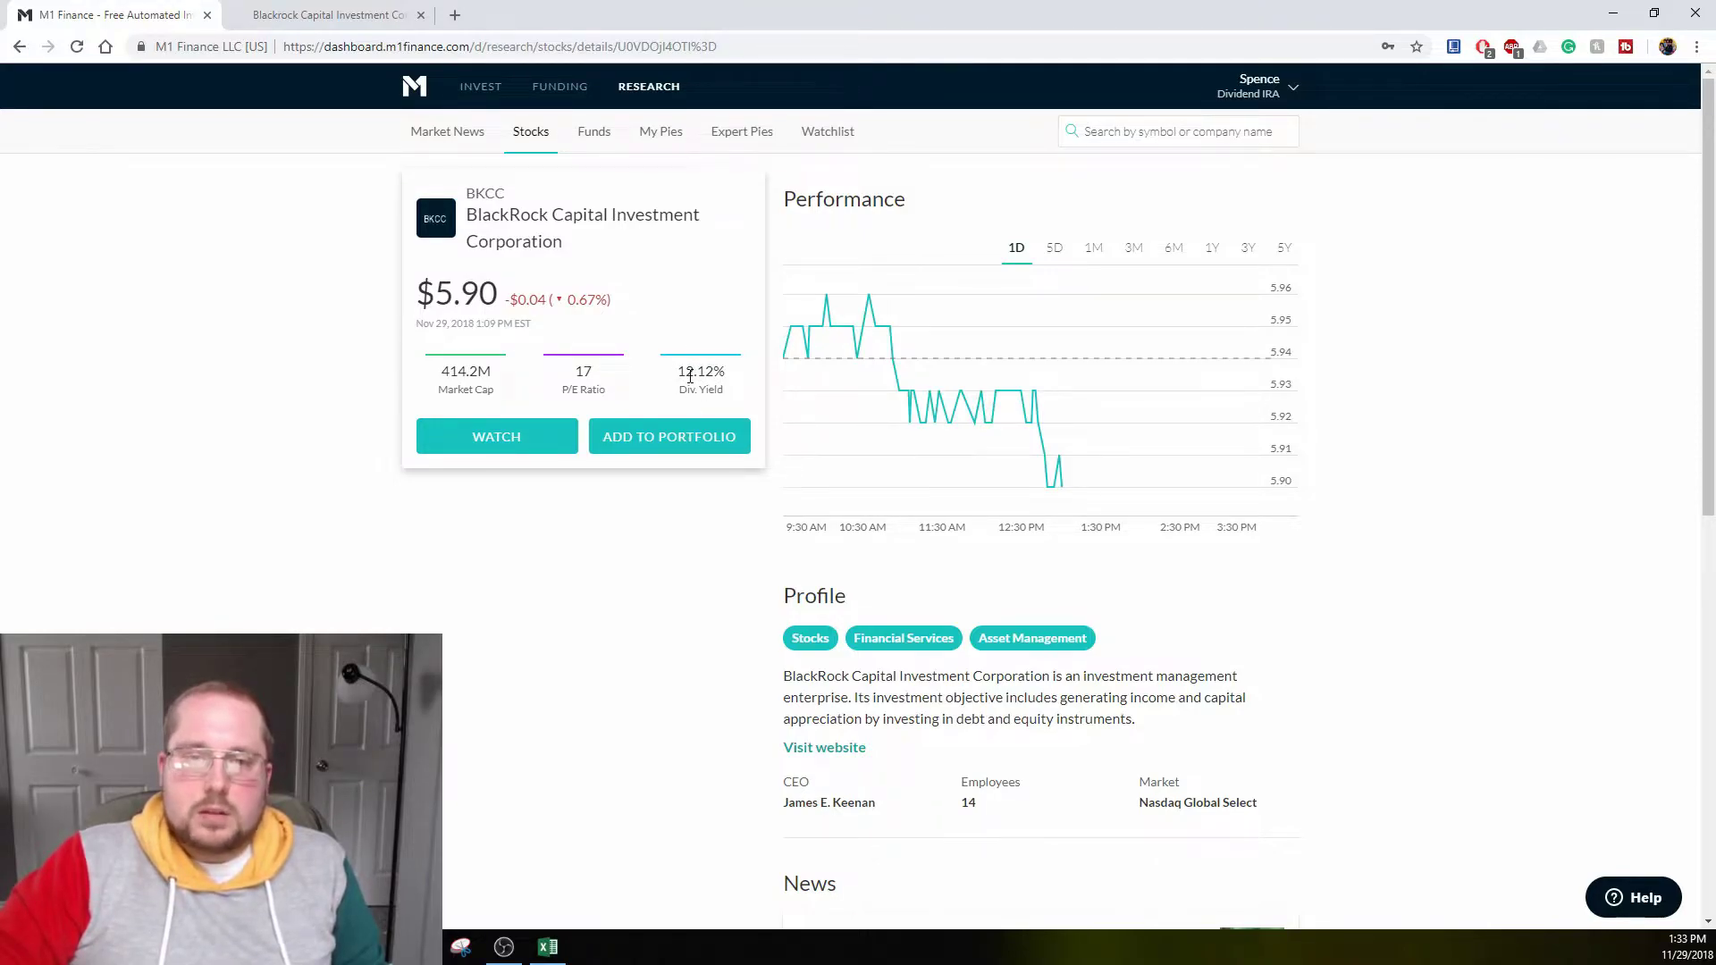
pyautogui.moveTo(677, 371); pyautogui.dragTo(731, 374)
pyautogui.click(709, 311)
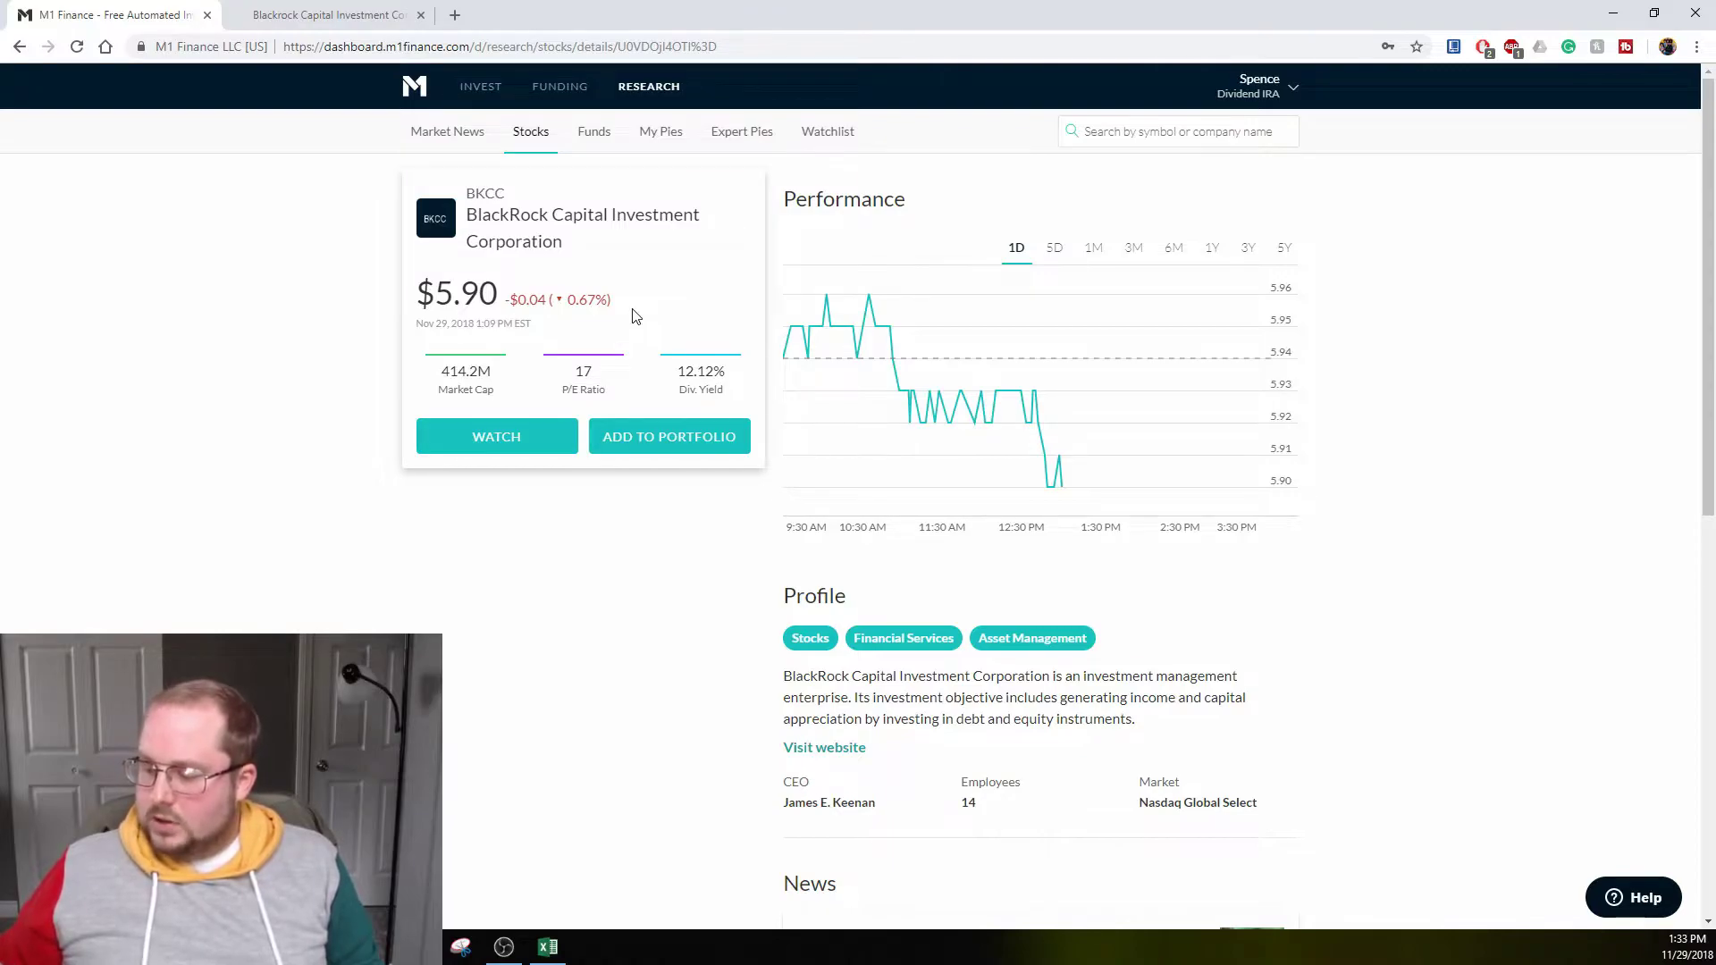
pyautogui.scroll(-1, 1069, 533)
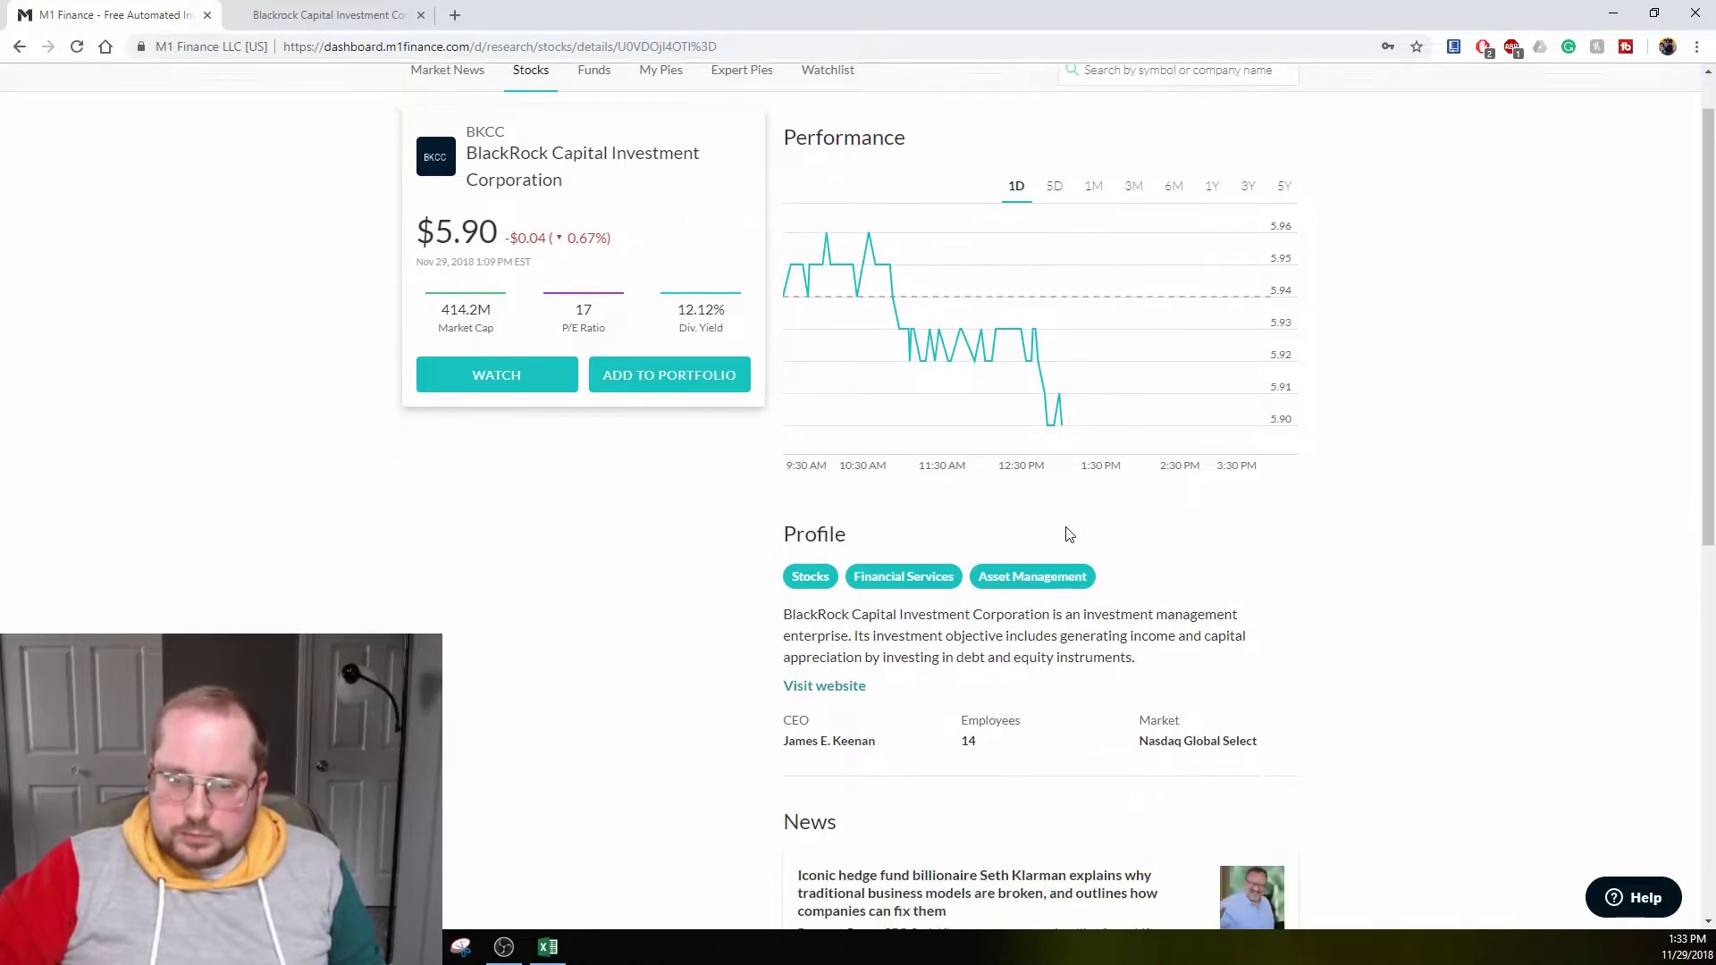
pyautogui.scroll(-2, 1069, 533)
pyautogui.click(824, 566)
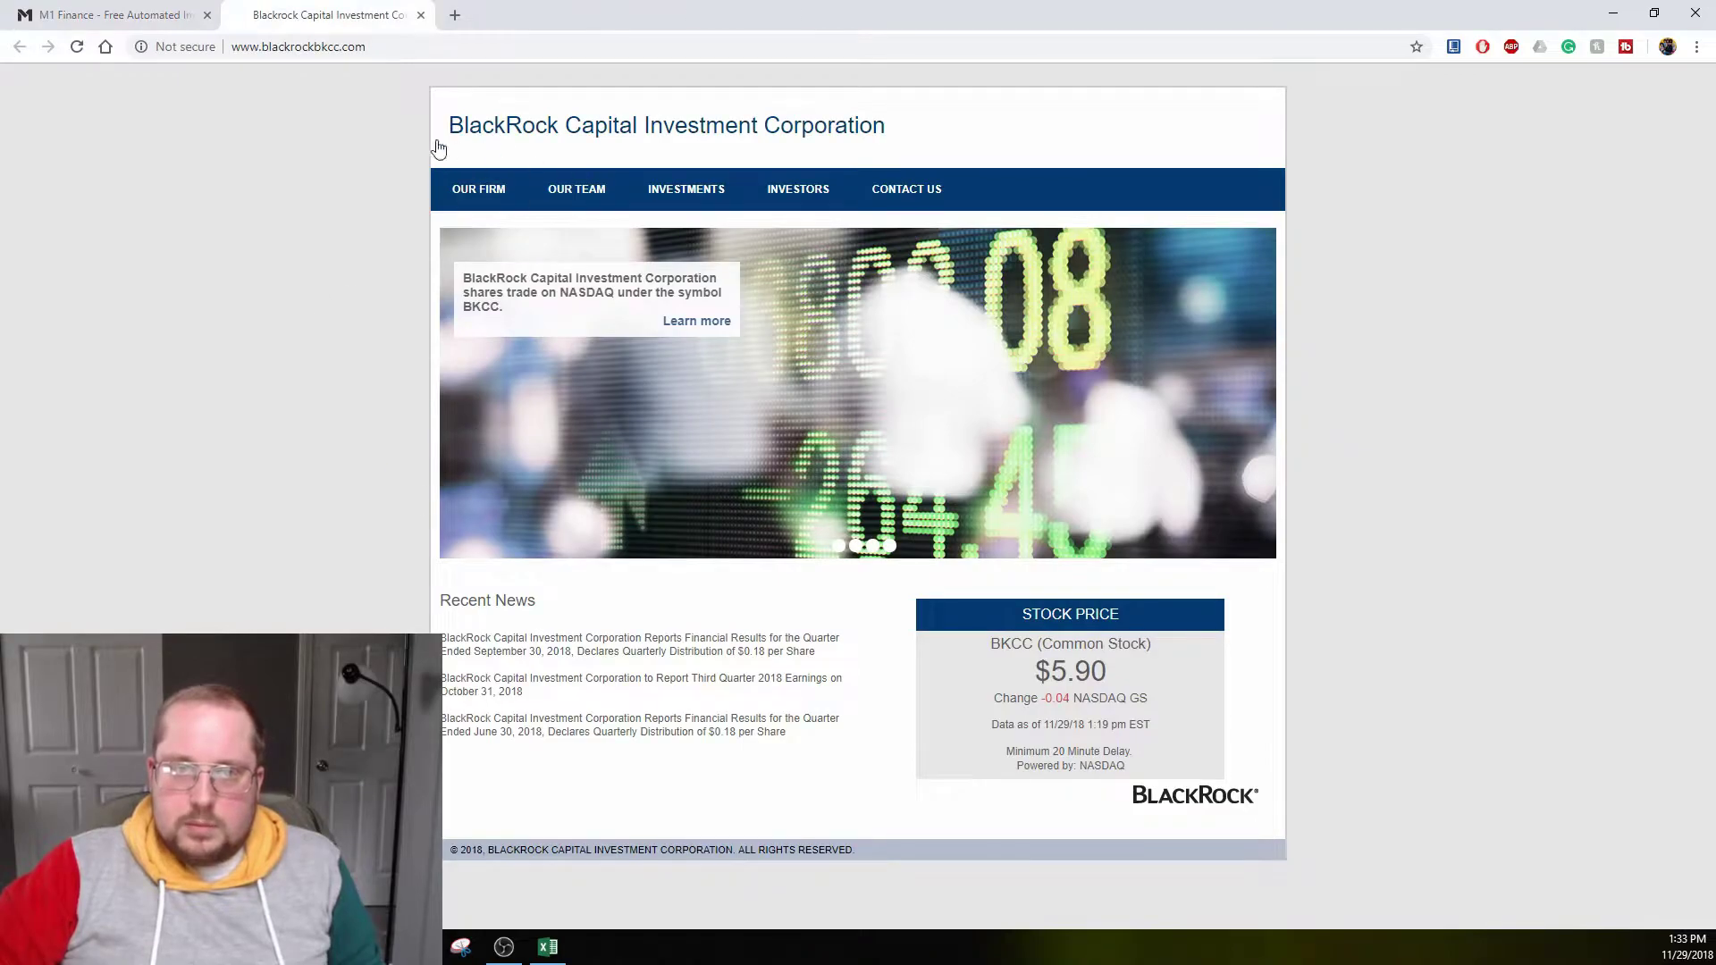
pyautogui.click(153, 15)
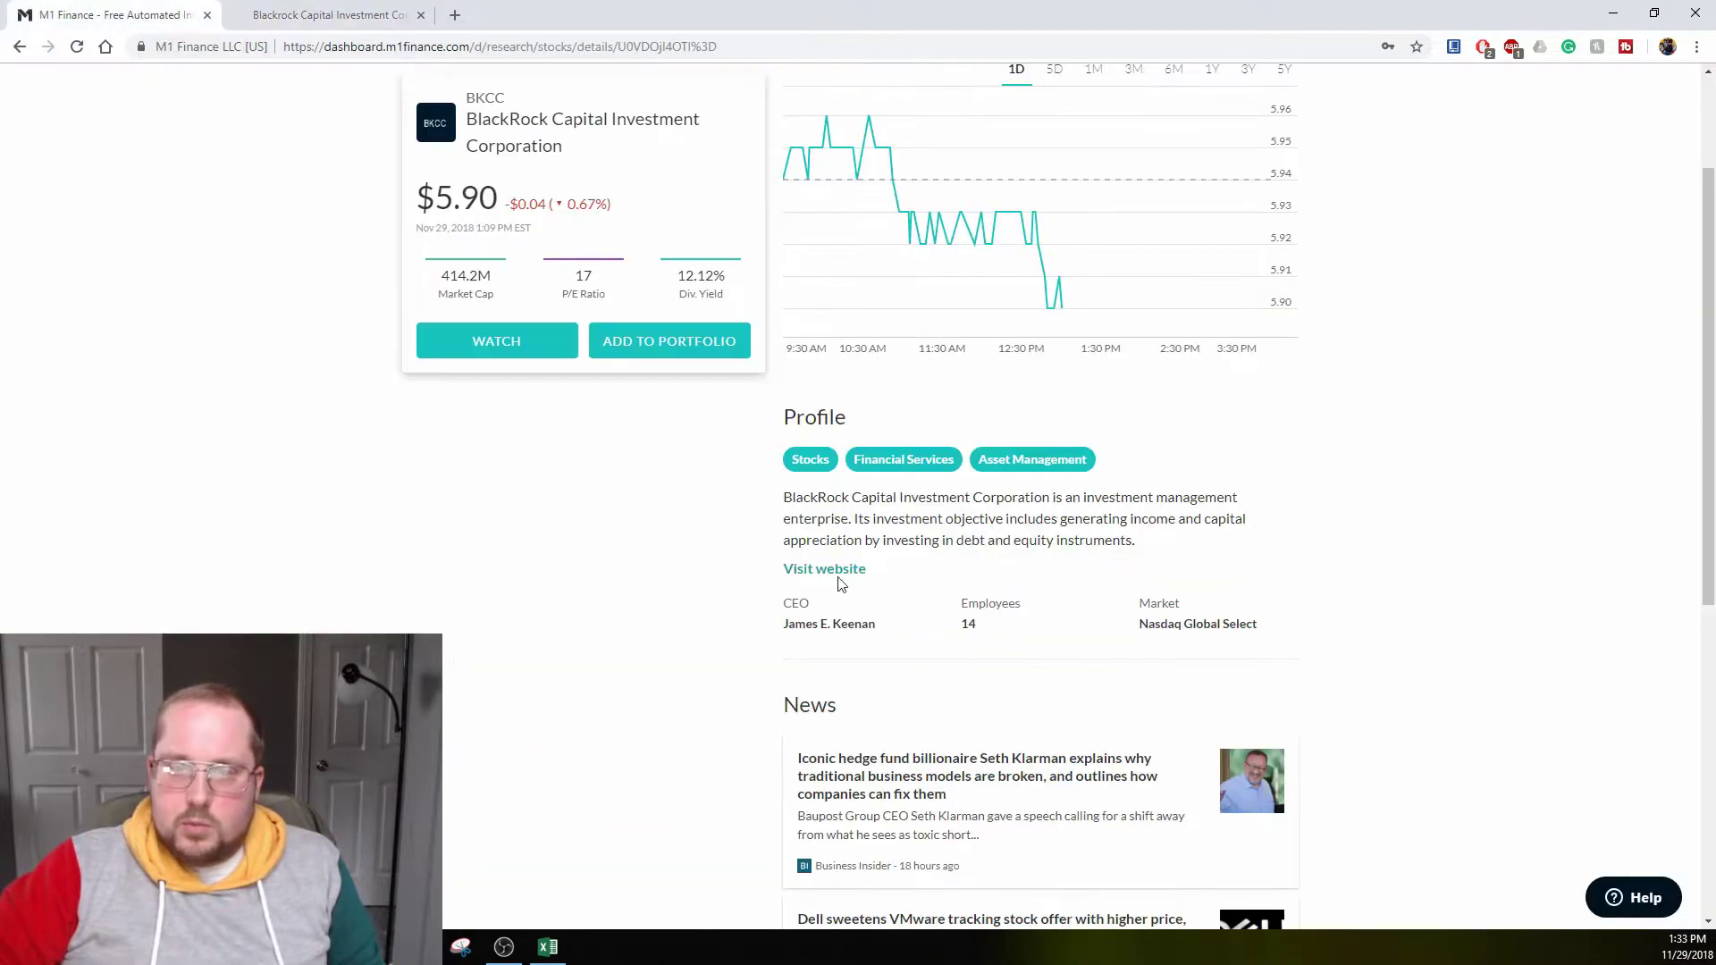
pyautogui.click(322, 18)
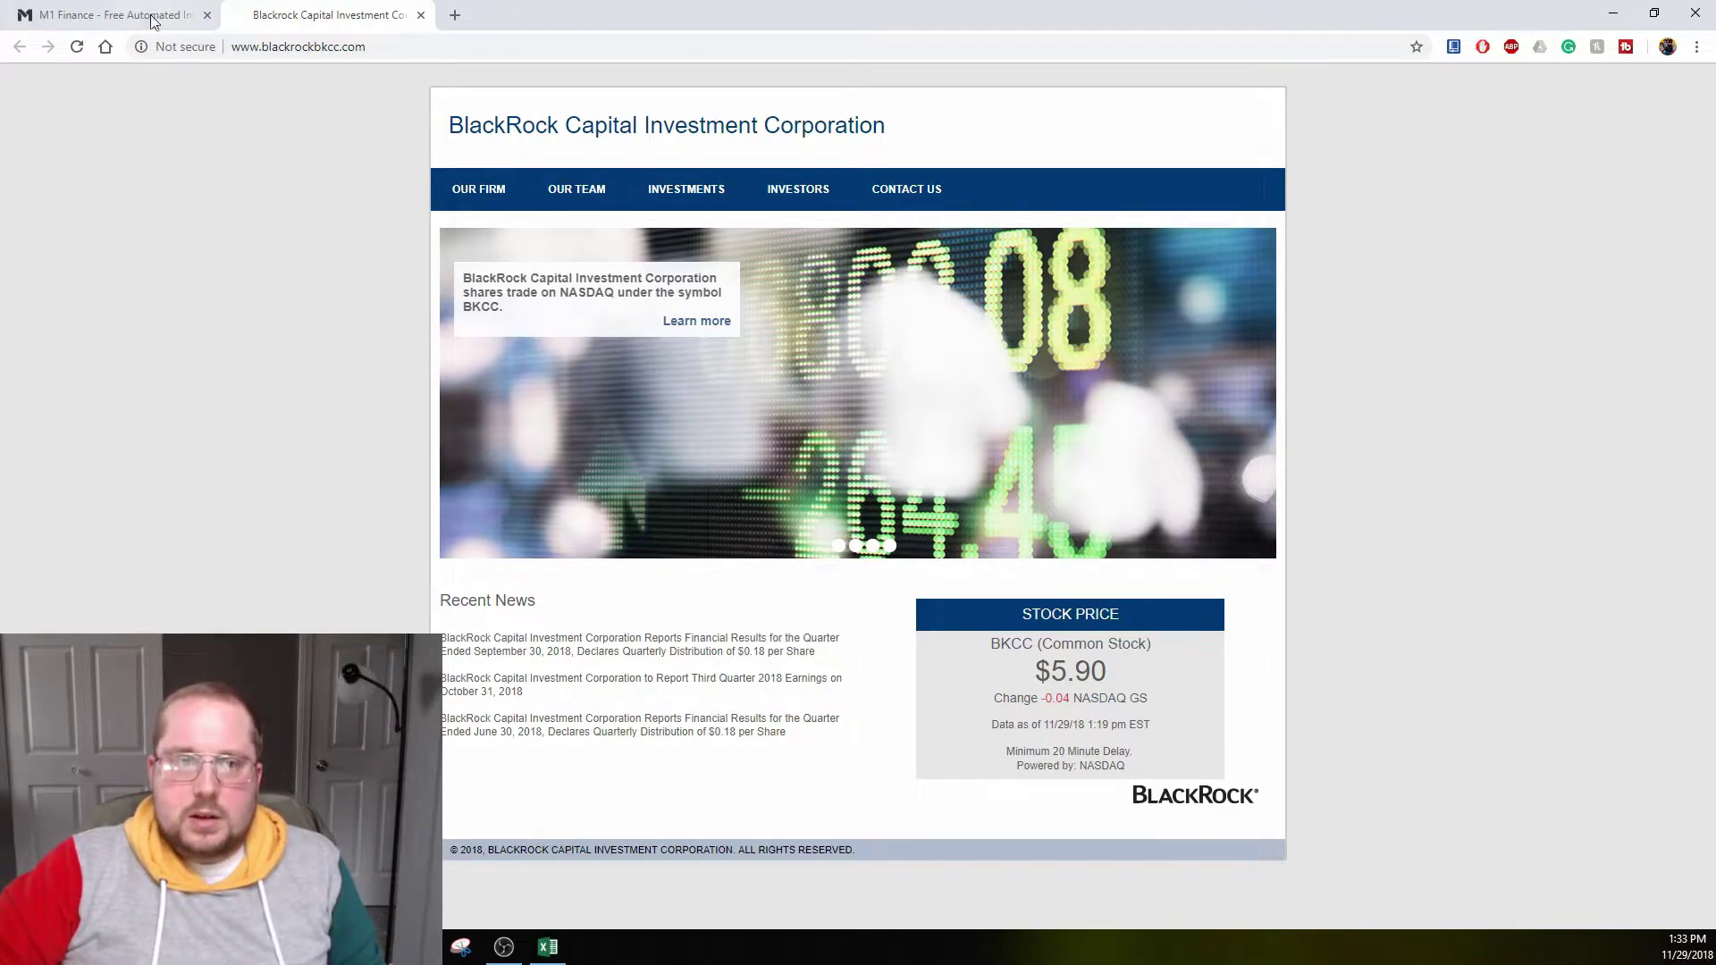
pyautogui.hotkey('ctrl', 'shift', 'Tab')
pyautogui.scroll(-3, 563, 548)
pyautogui.scroll(4, 536, 526)
pyautogui.scroll(1, 464, 603)
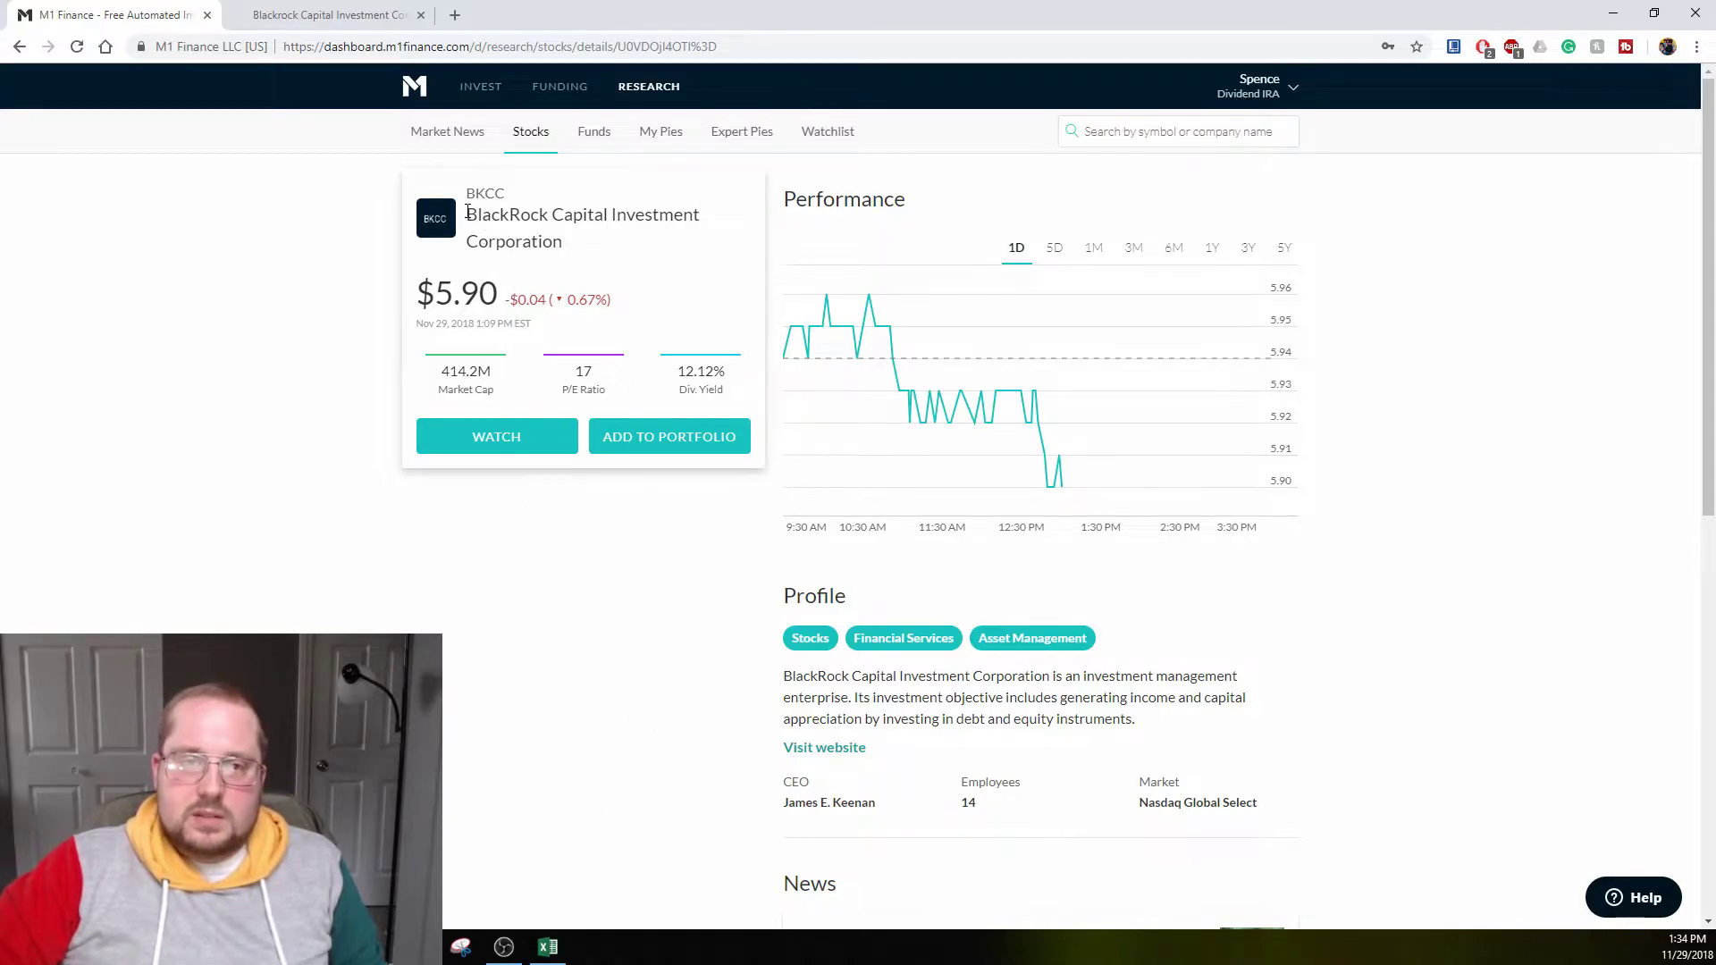
pyautogui.moveTo(482, 216); pyautogui.dragTo(564, 235)
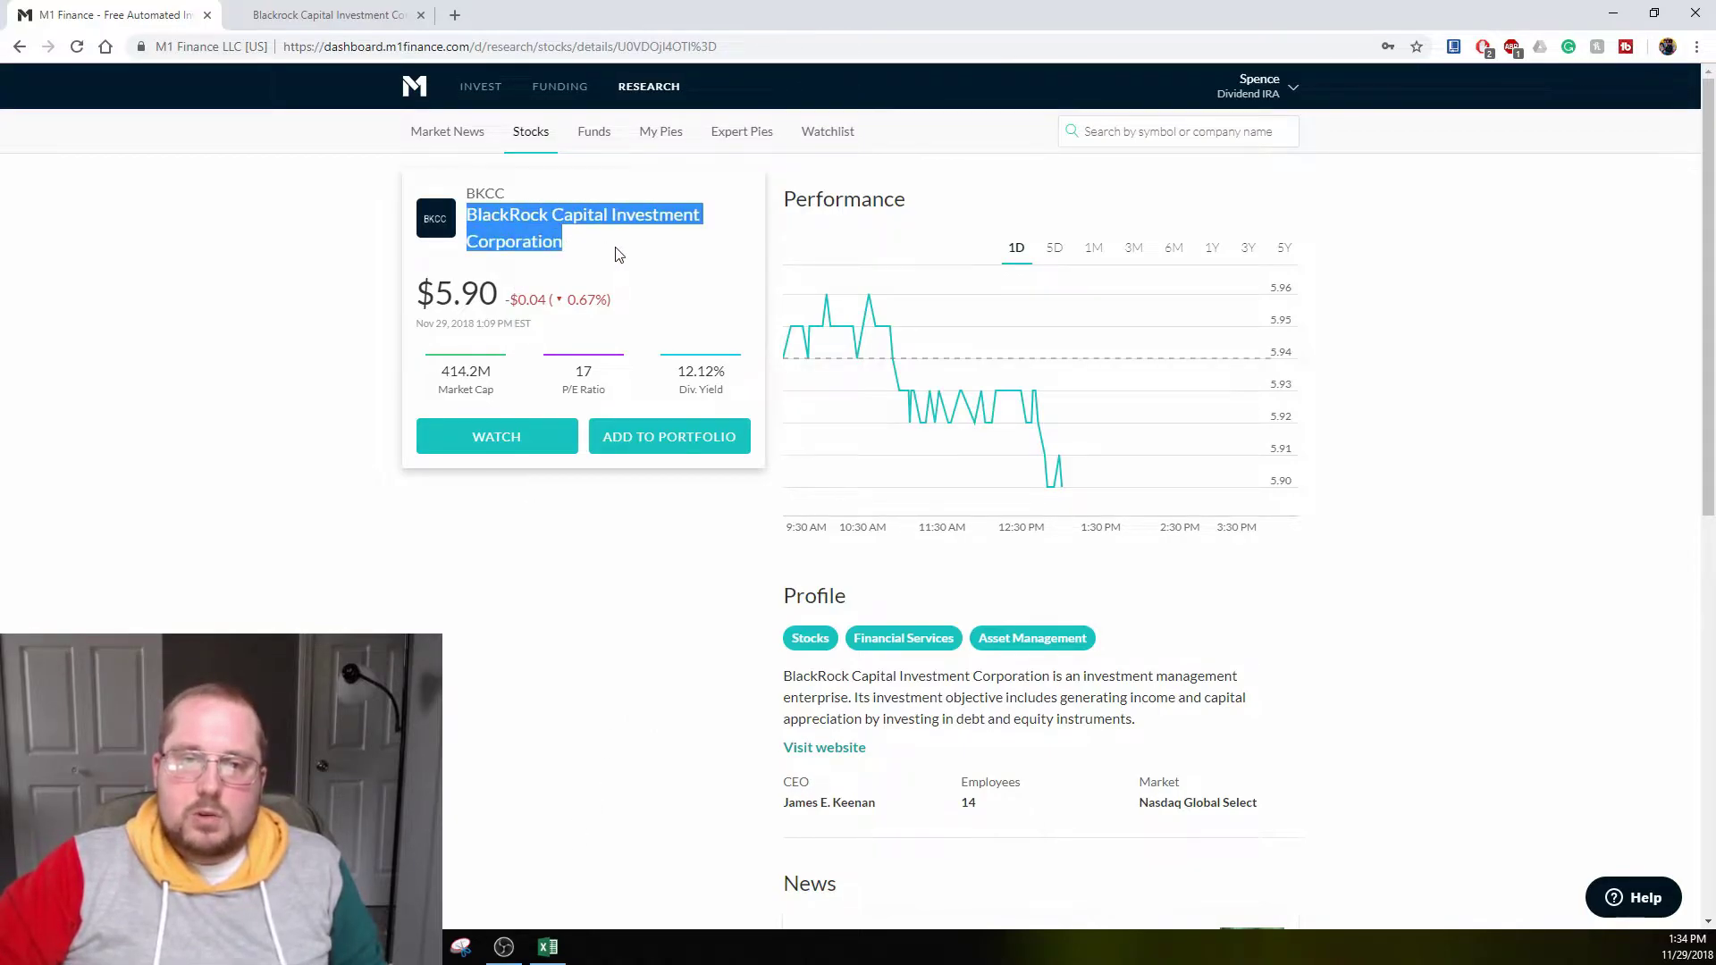
pyautogui.click(641, 261)
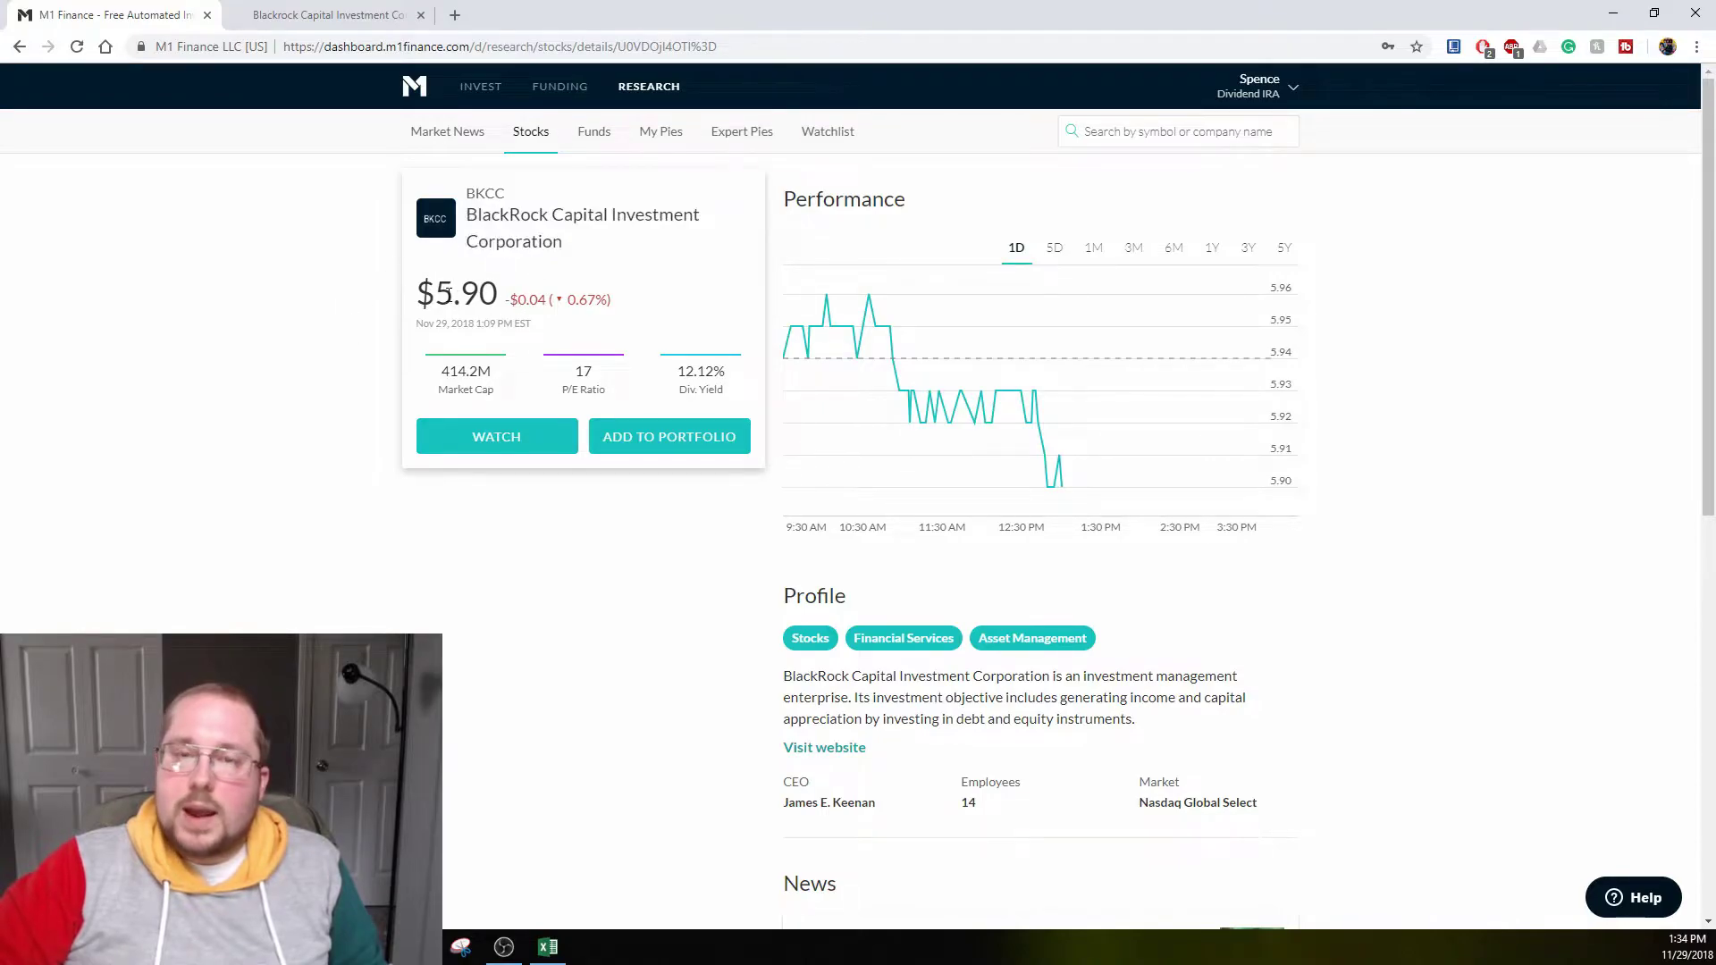
pyautogui.moveTo(415, 290); pyautogui.dragTo(670, 295)
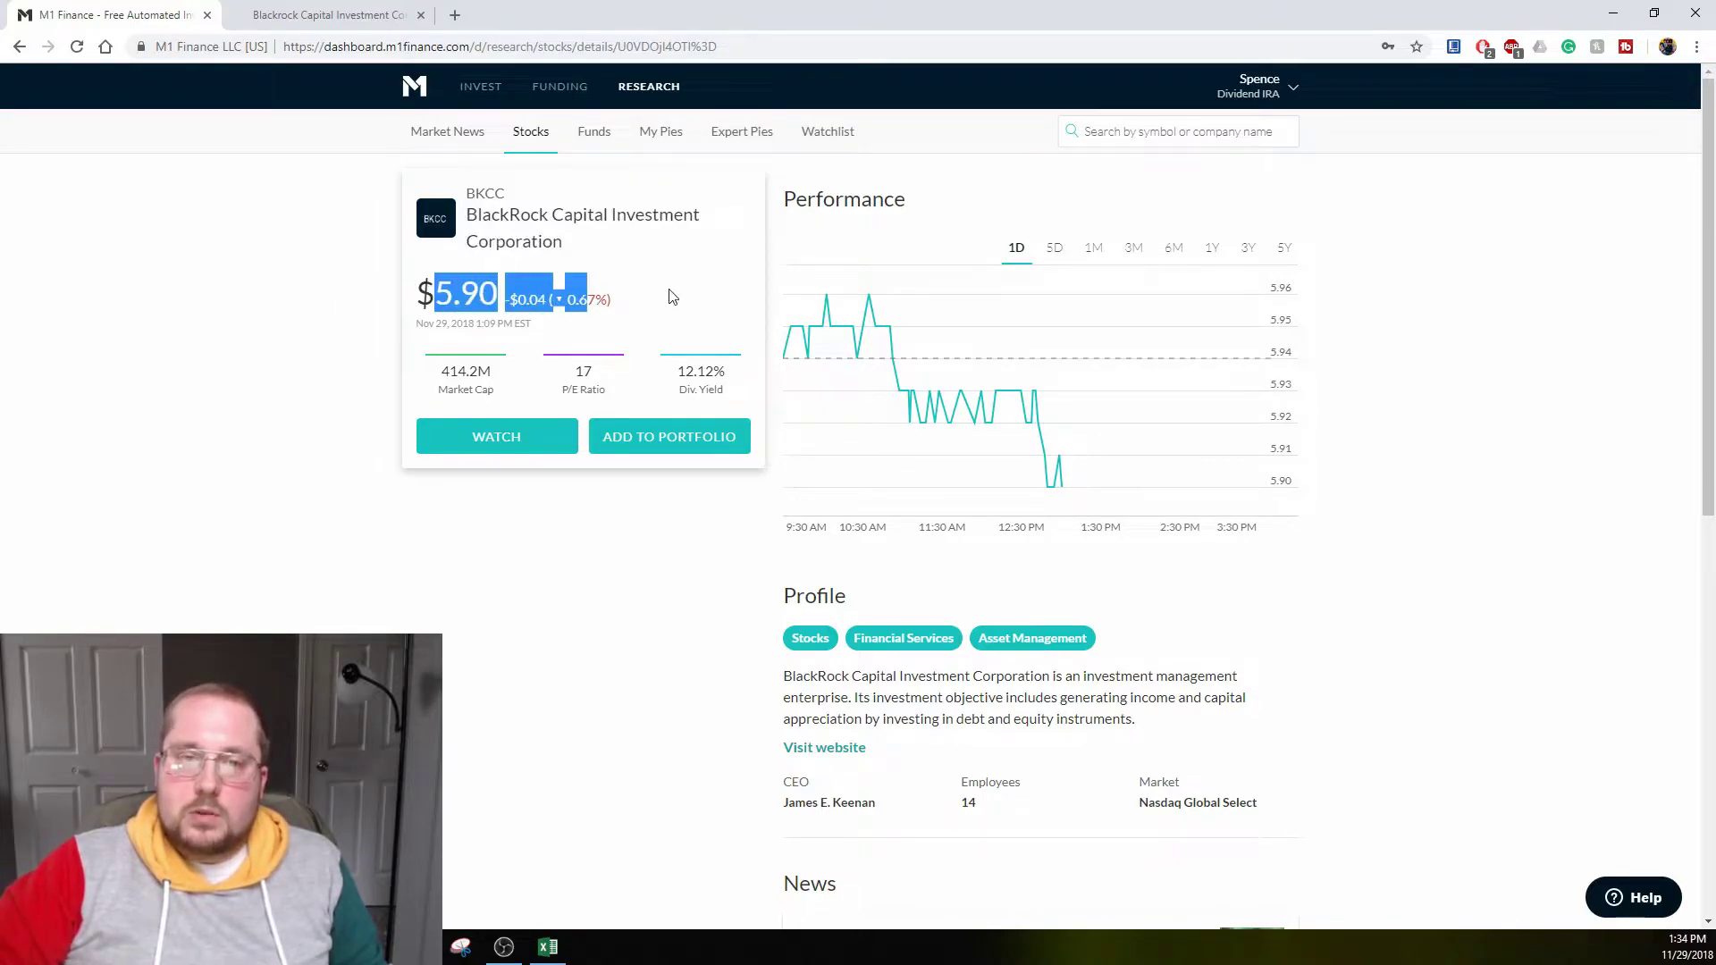
pyautogui.click(662, 300)
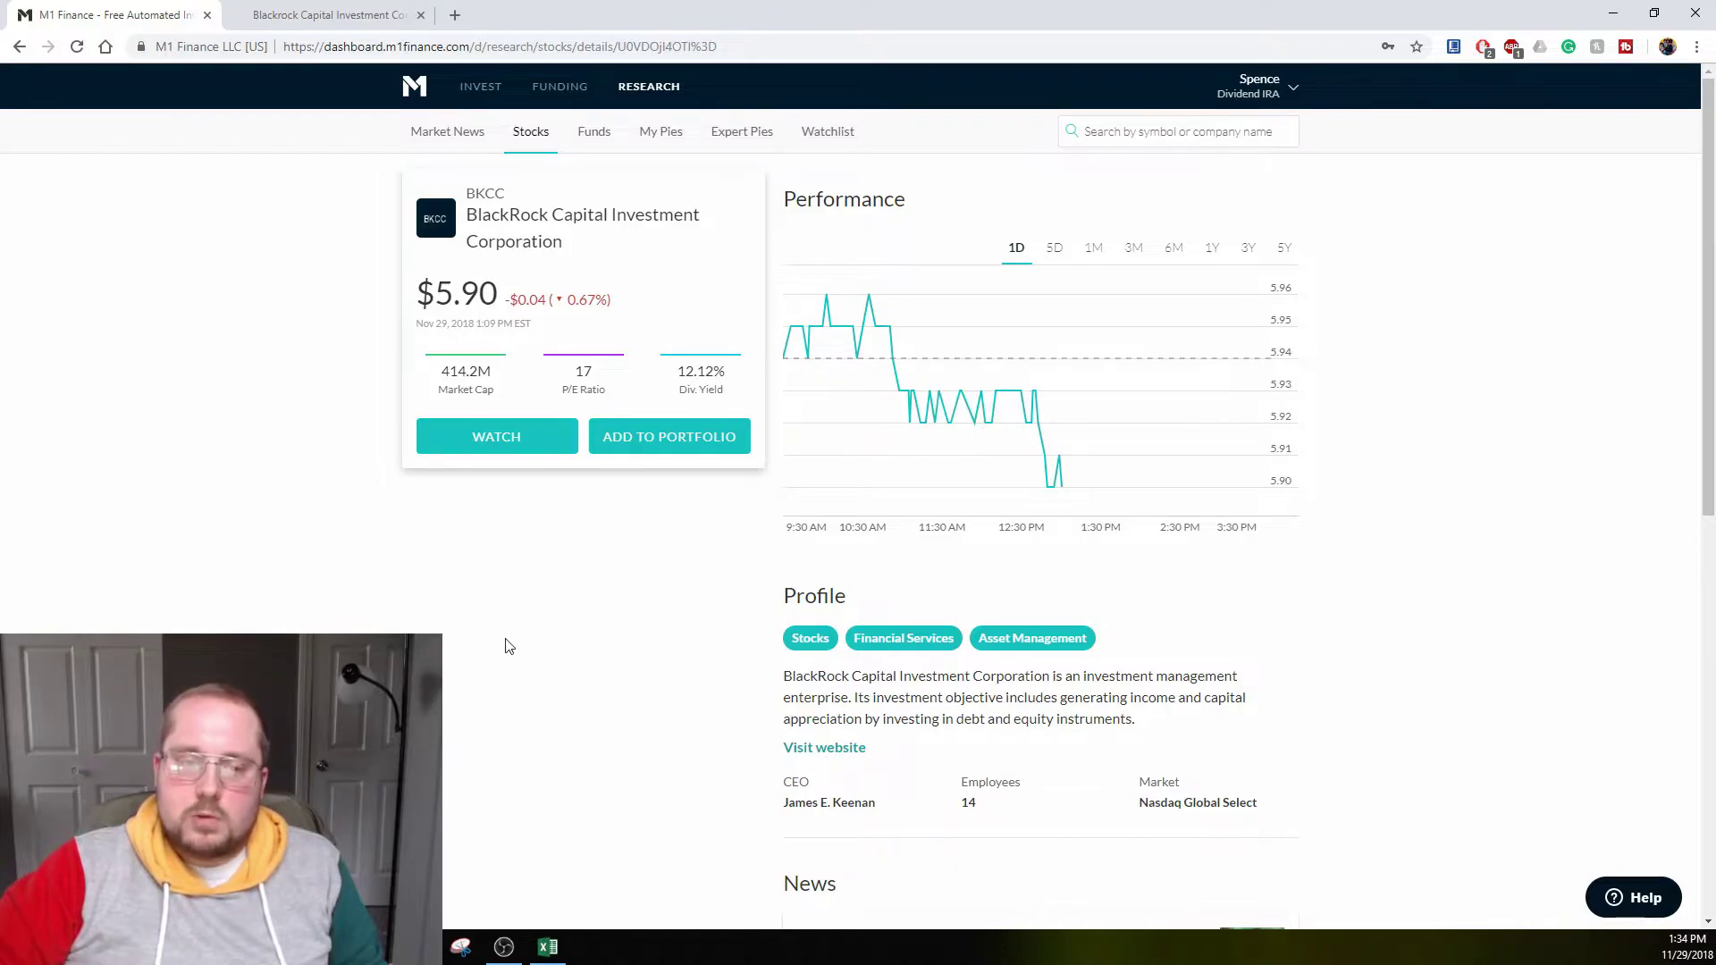
pyautogui.click(548, 944)
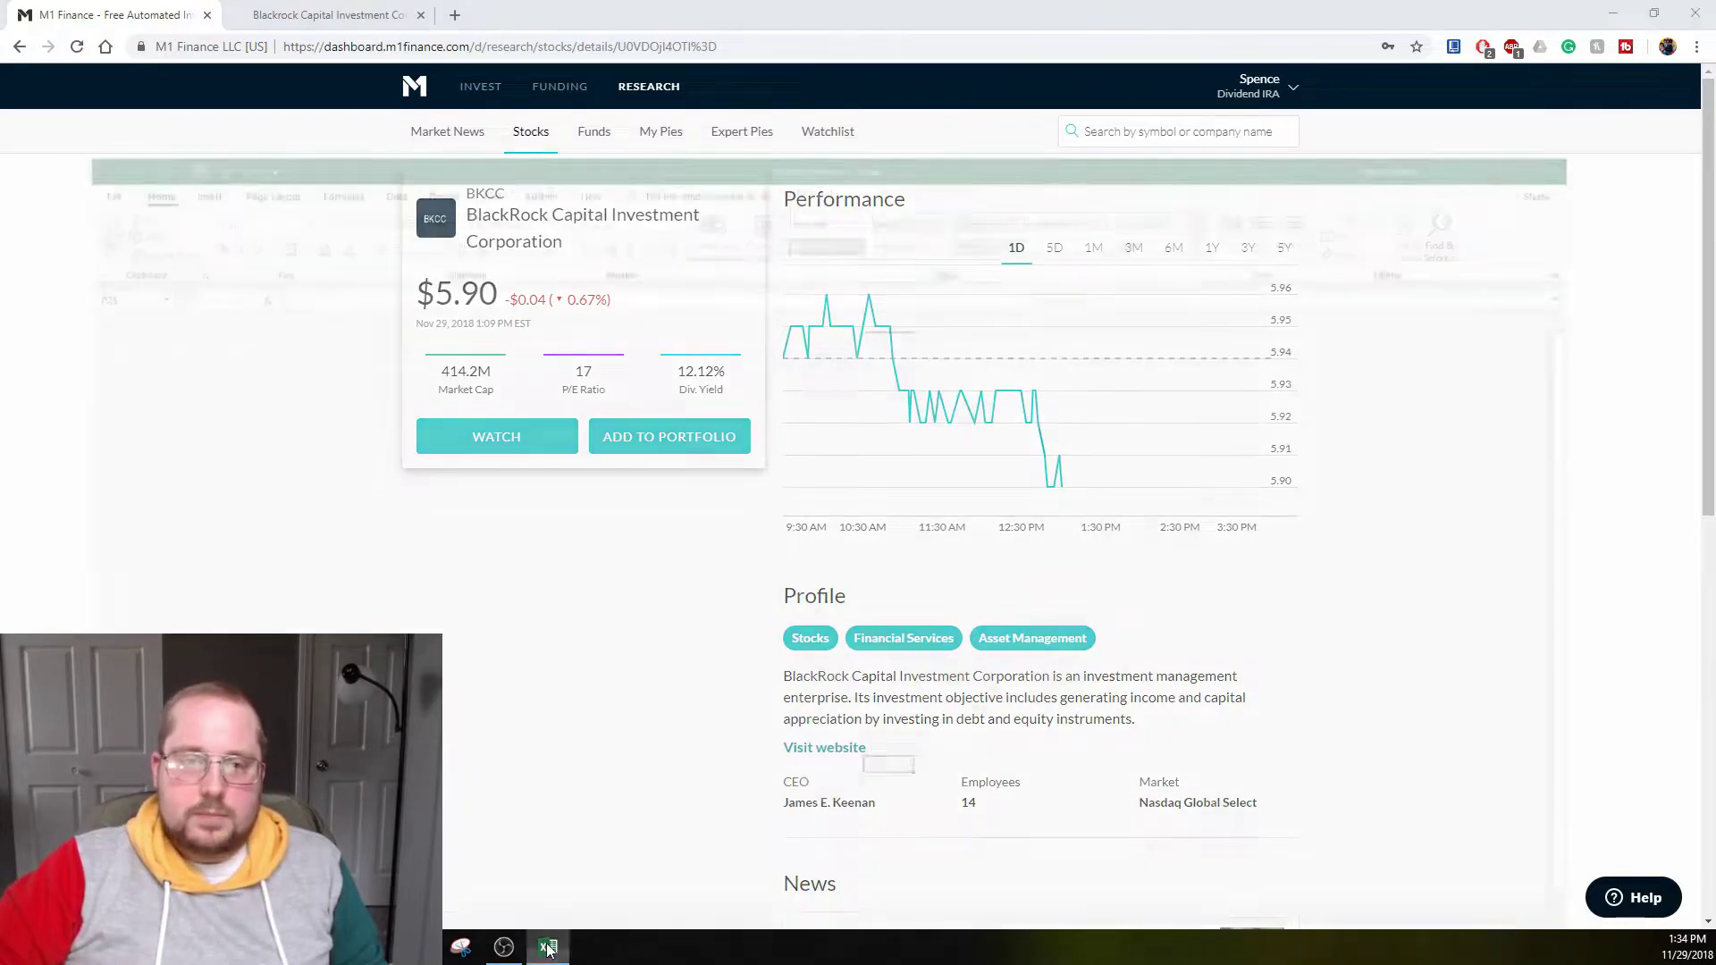
pyautogui.click(1246, 613)
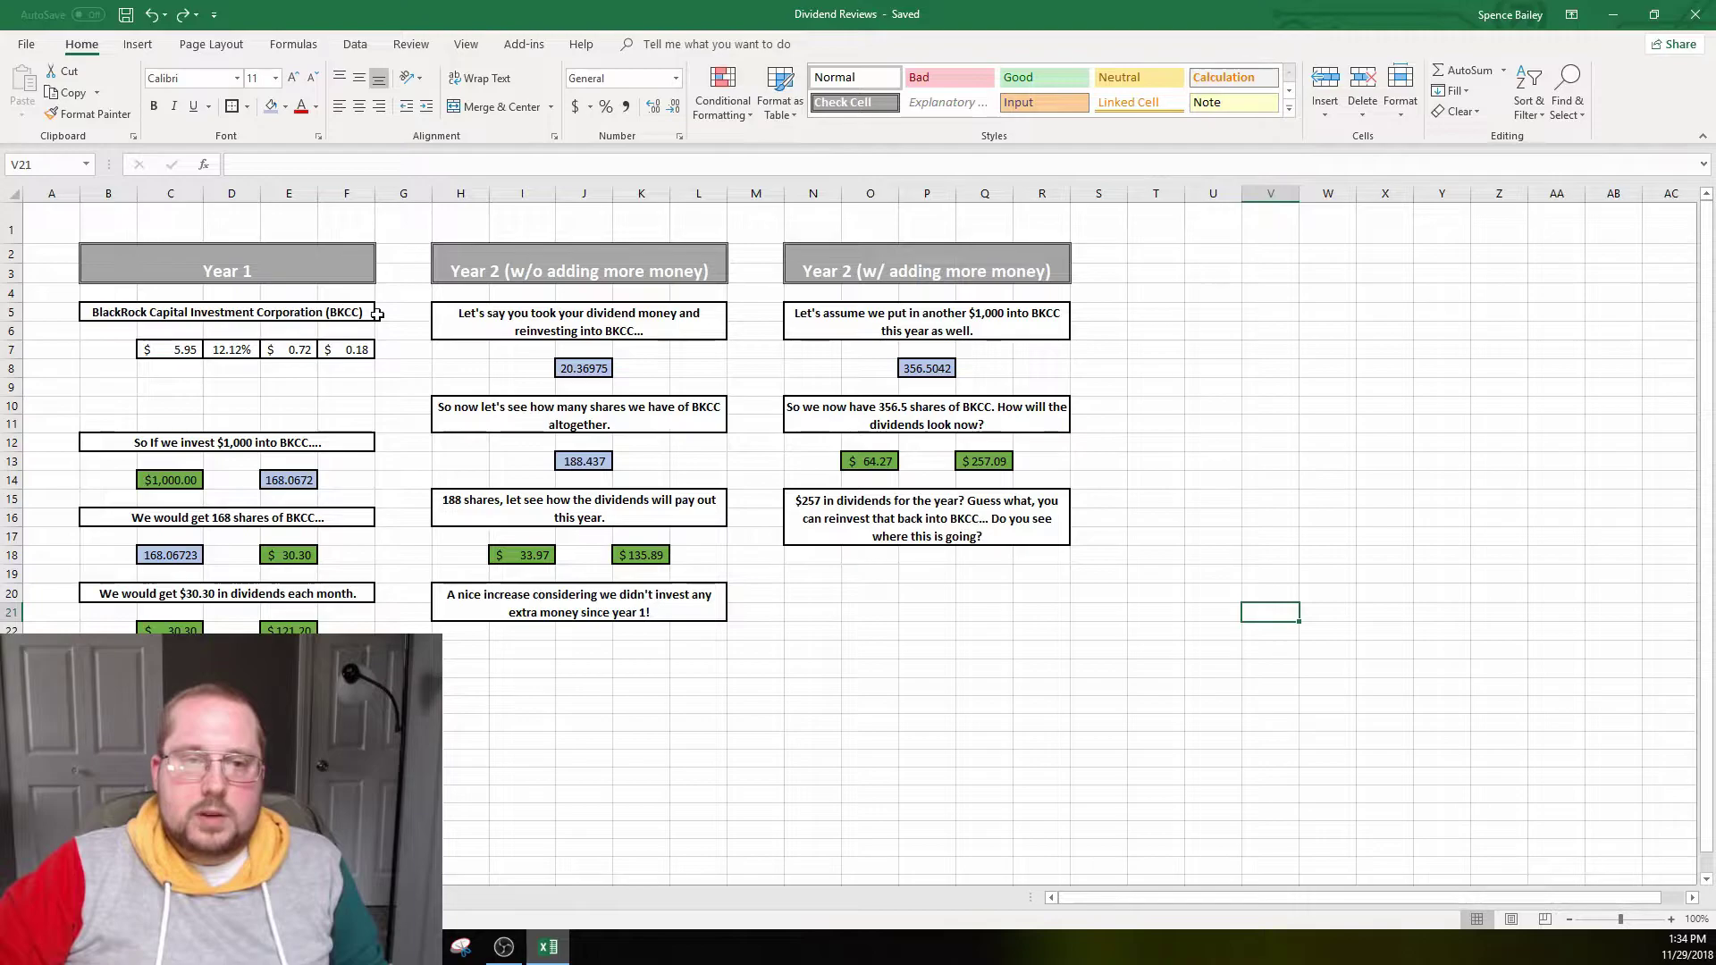
pyautogui.click(188, 354)
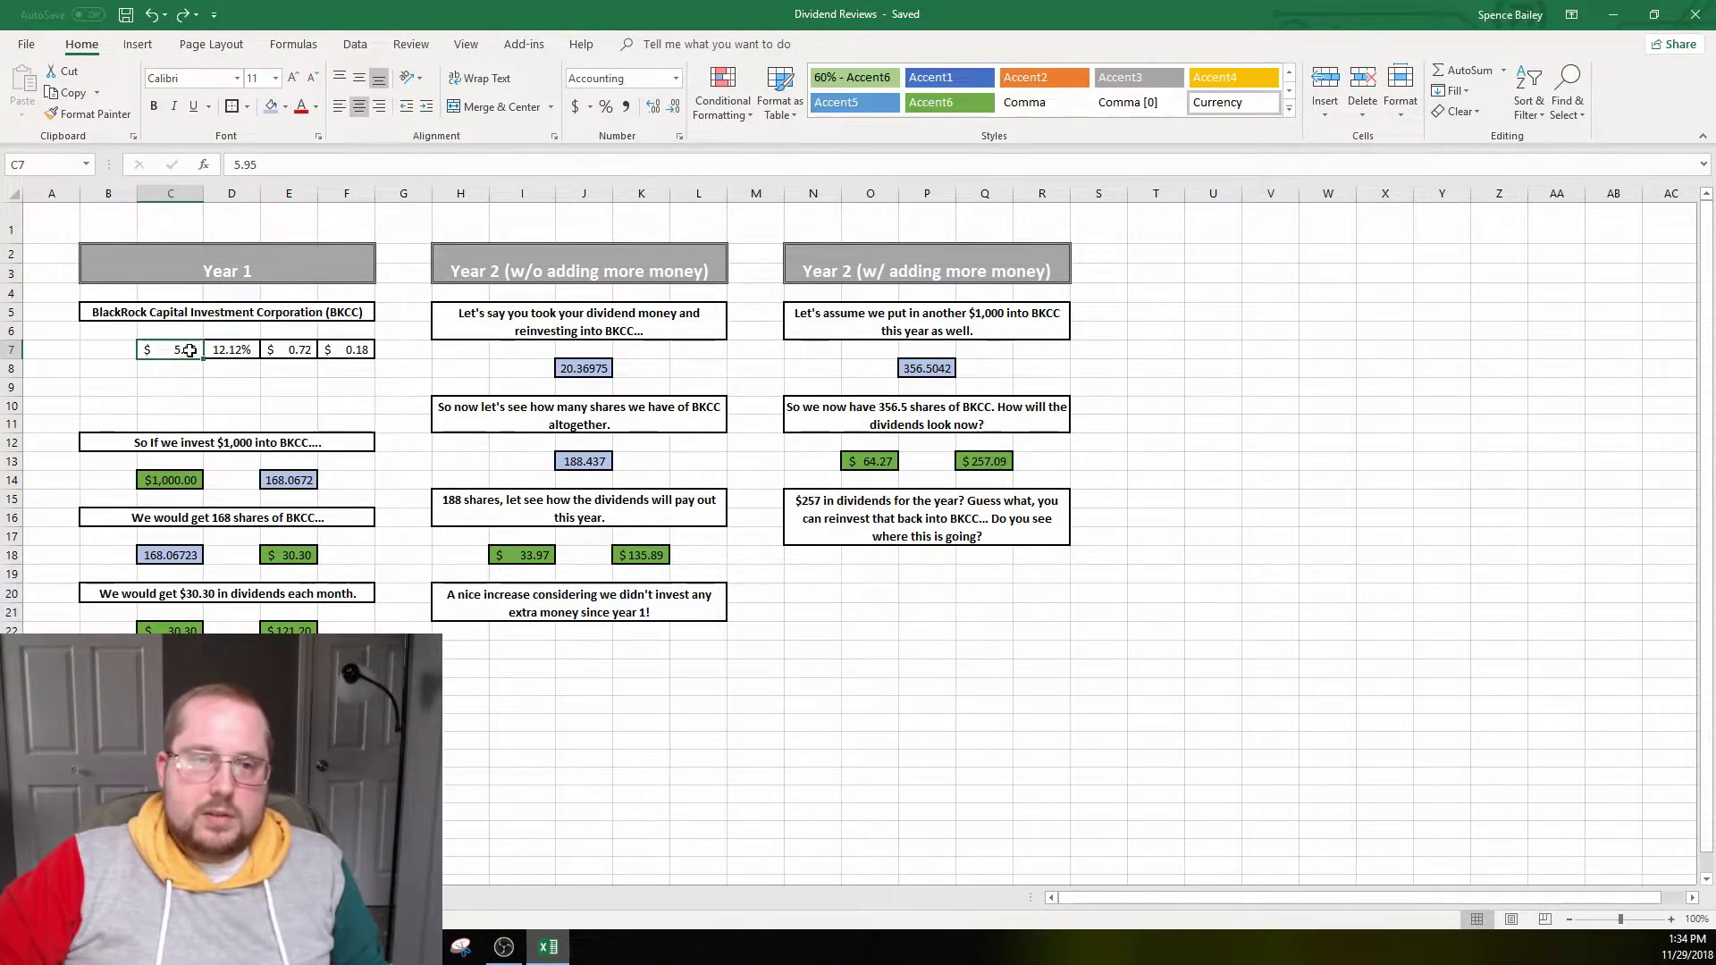
pyautogui.click(236, 356)
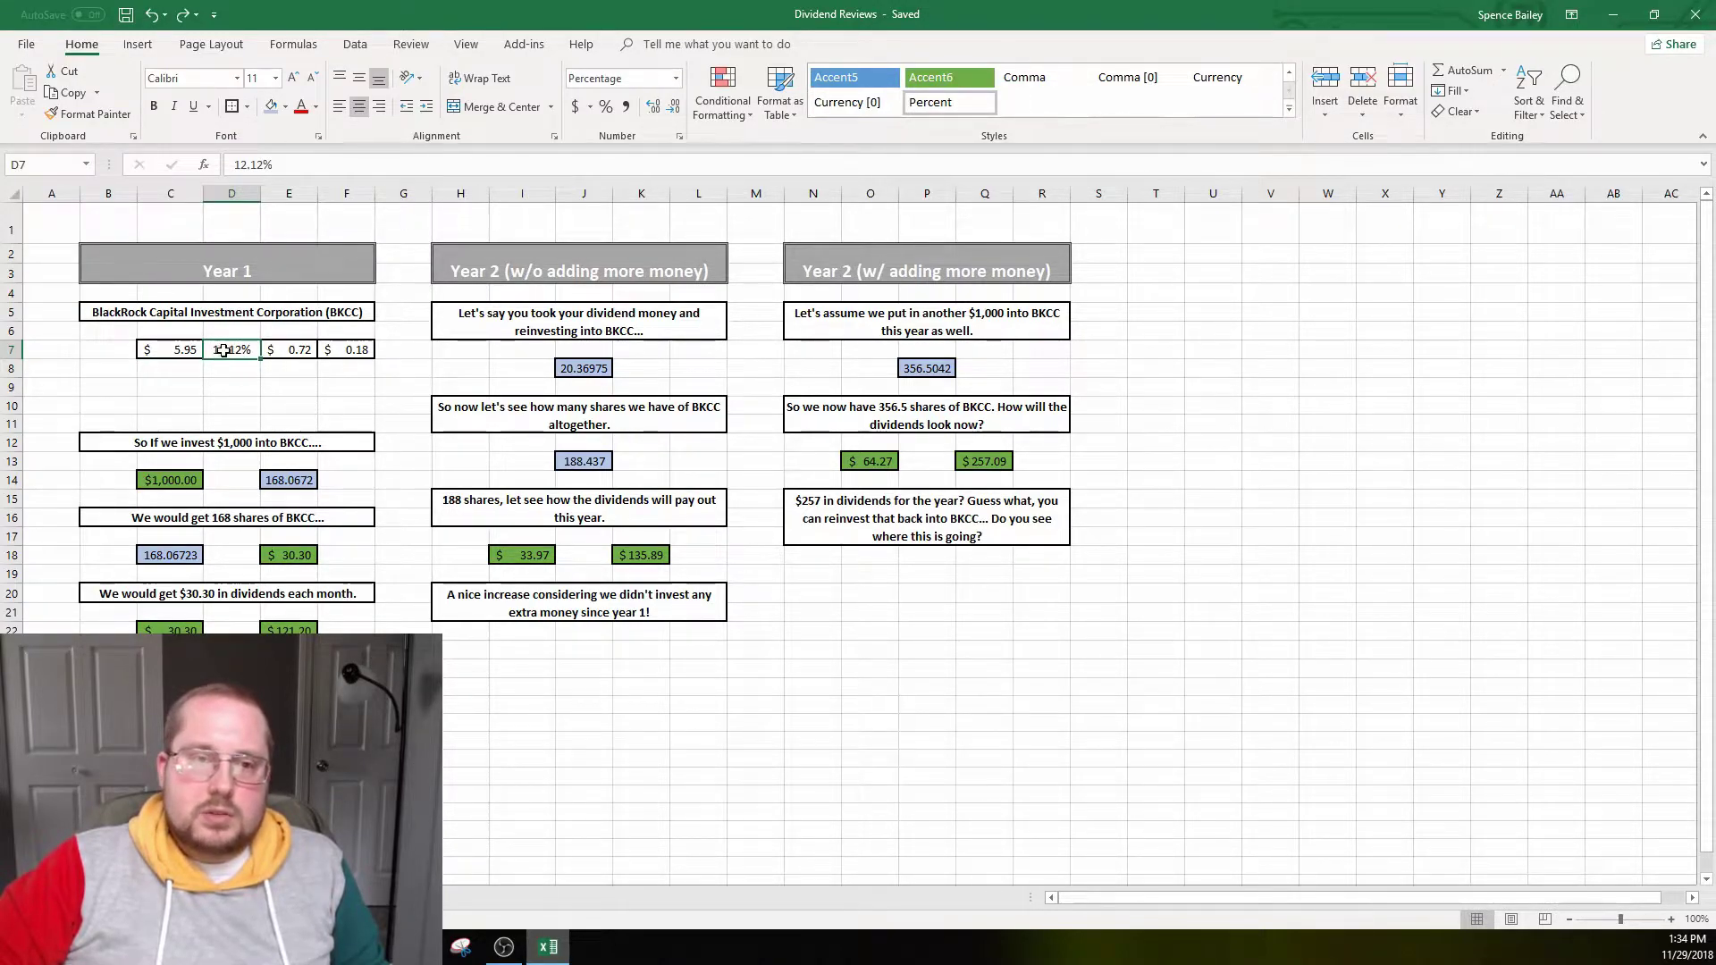
pyautogui.click(238, 373)
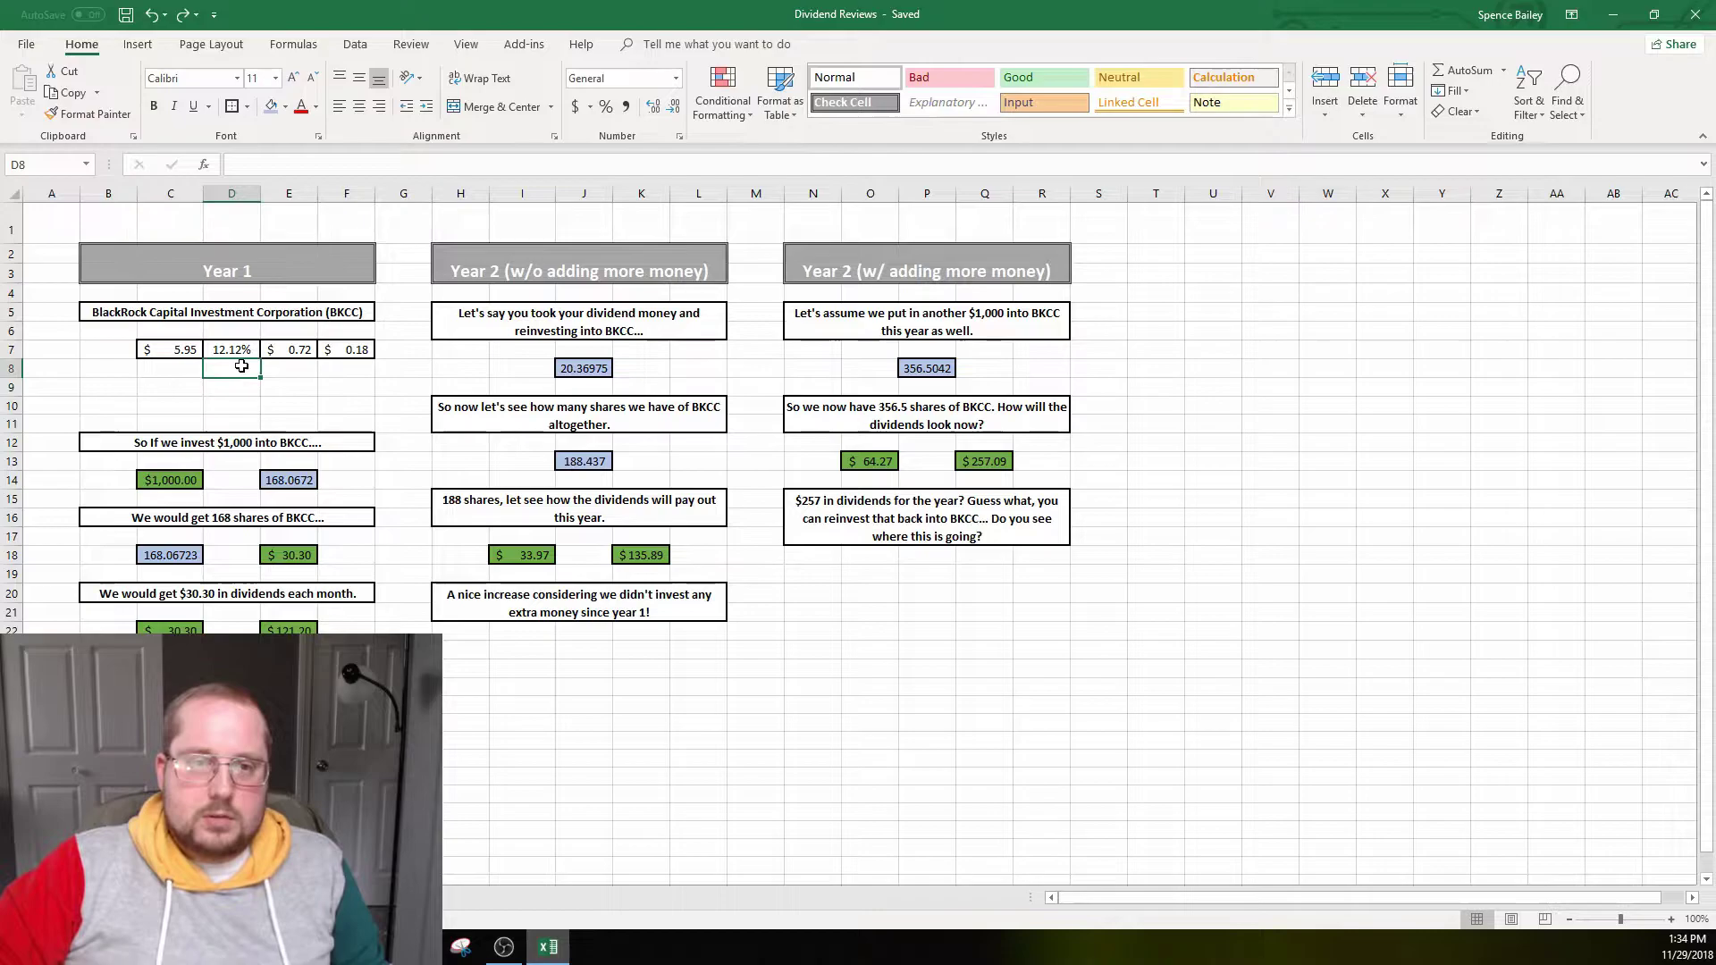
pyautogui.click(300, 353)
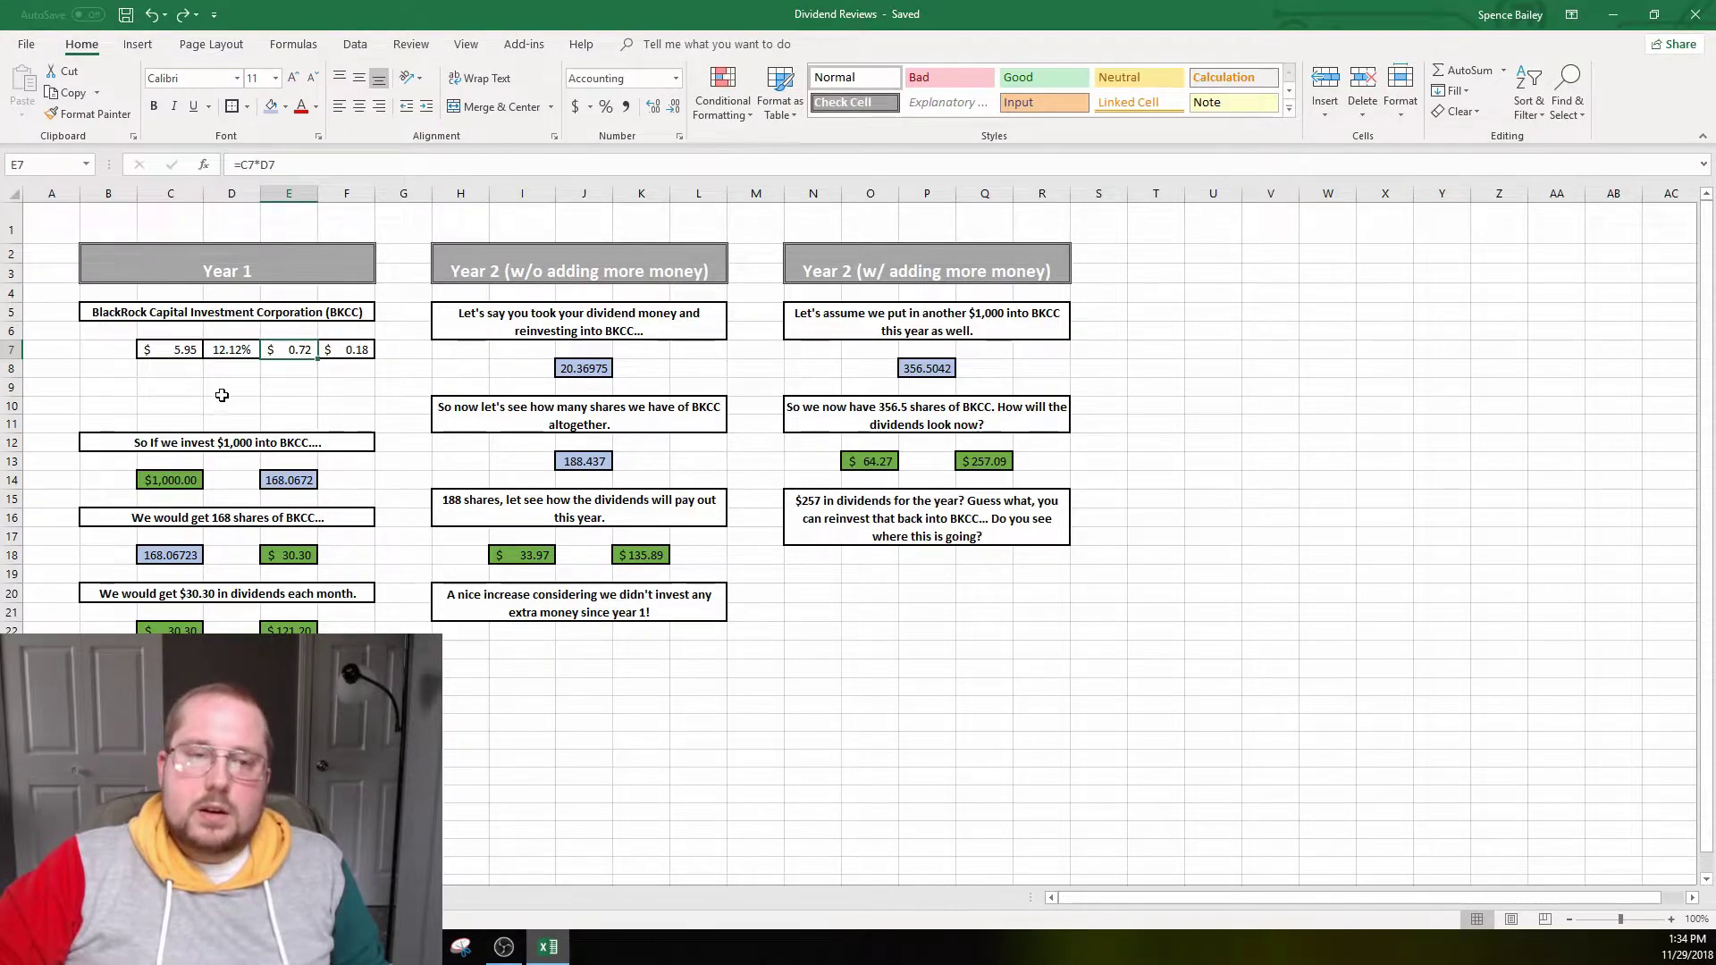
pyautogui.click(173, 347)
pyautogui.click(293, 351)
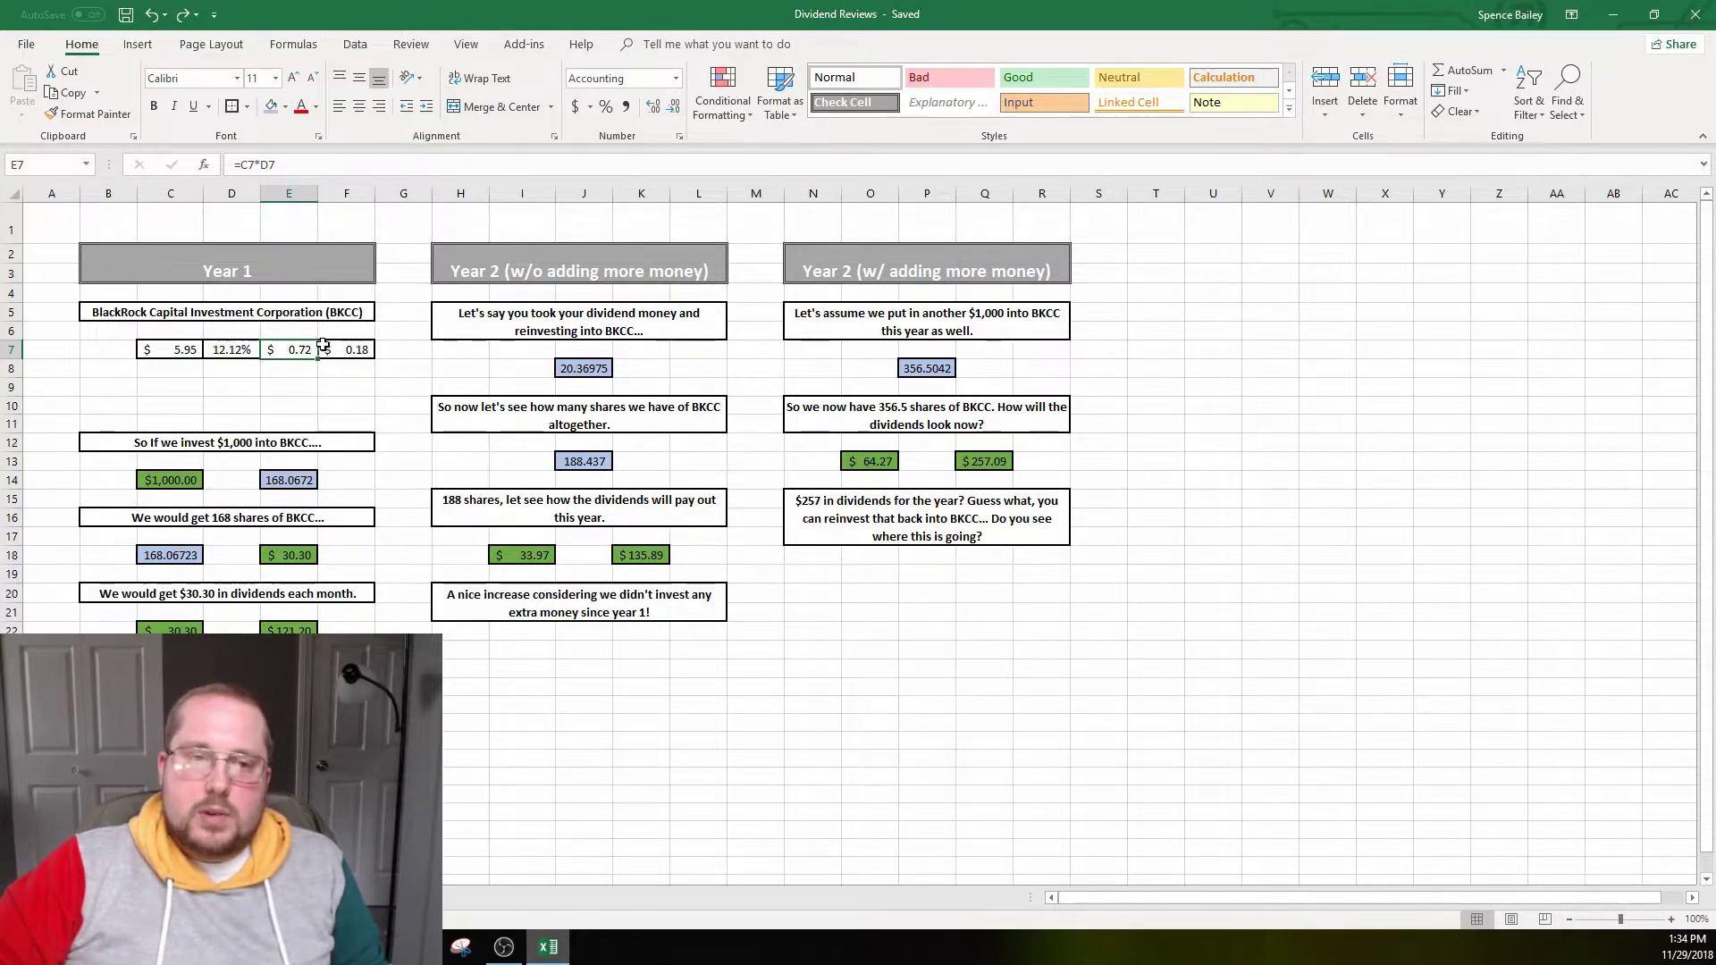
pyautogui.click(345, 348)
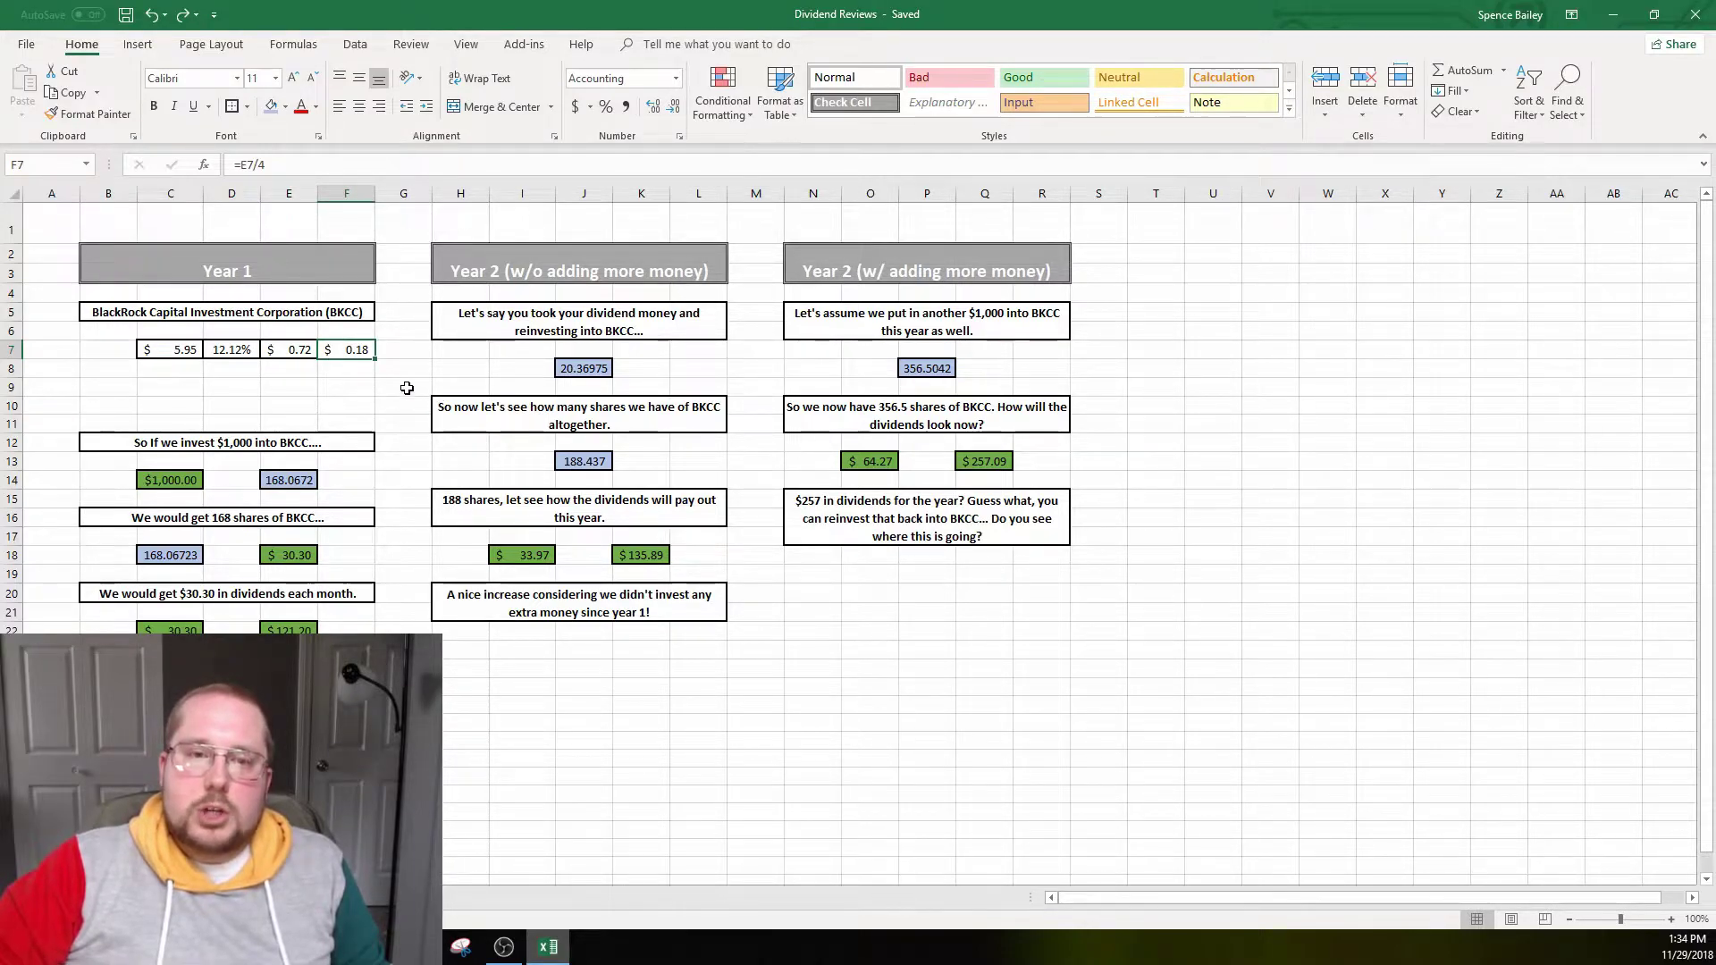
pyautogui.click(395, 350)
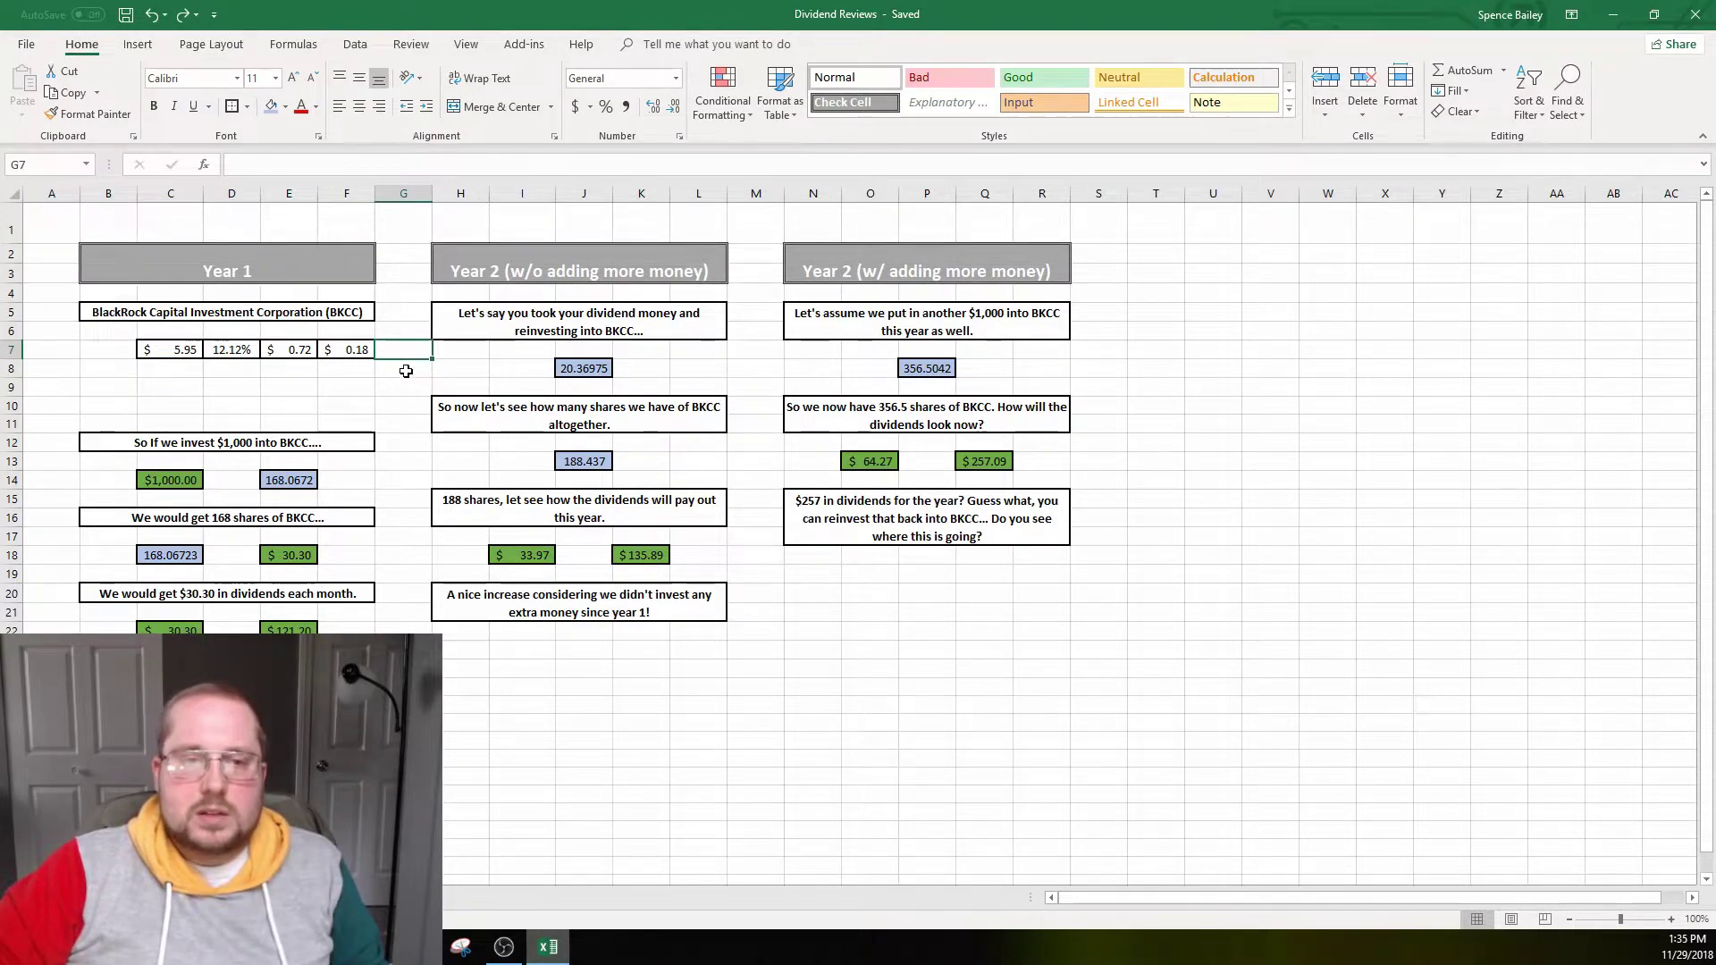
pyautogui.click(362, 348)
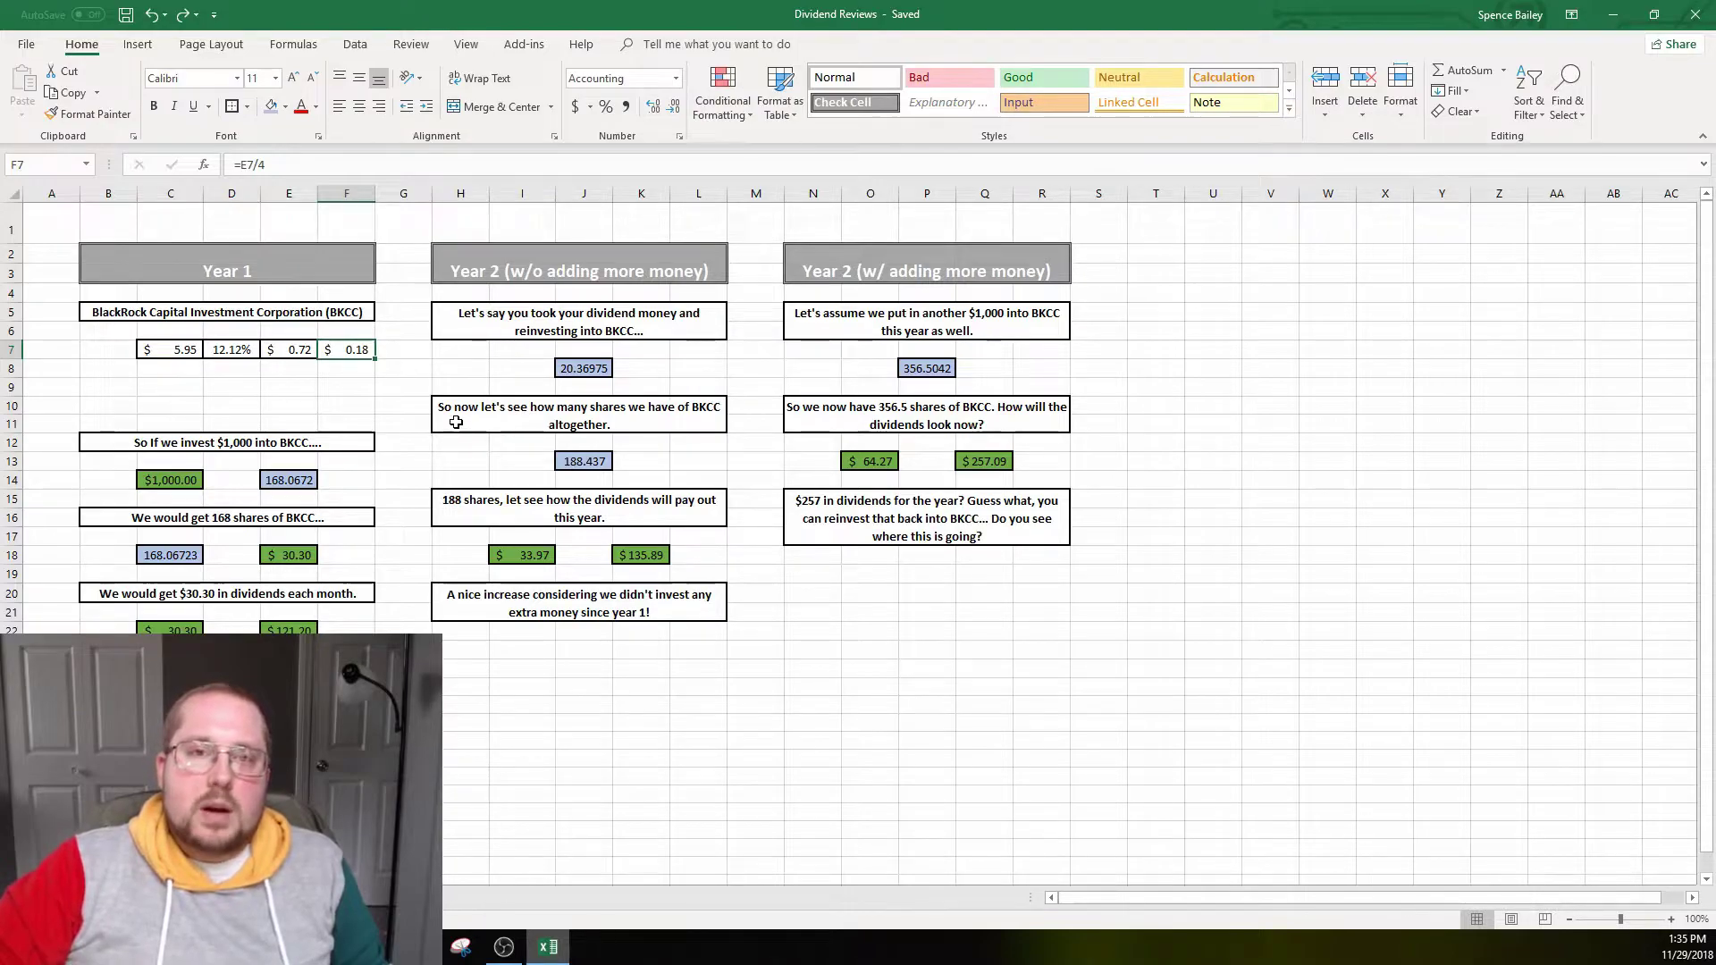
pyautogui.click(239, 445)
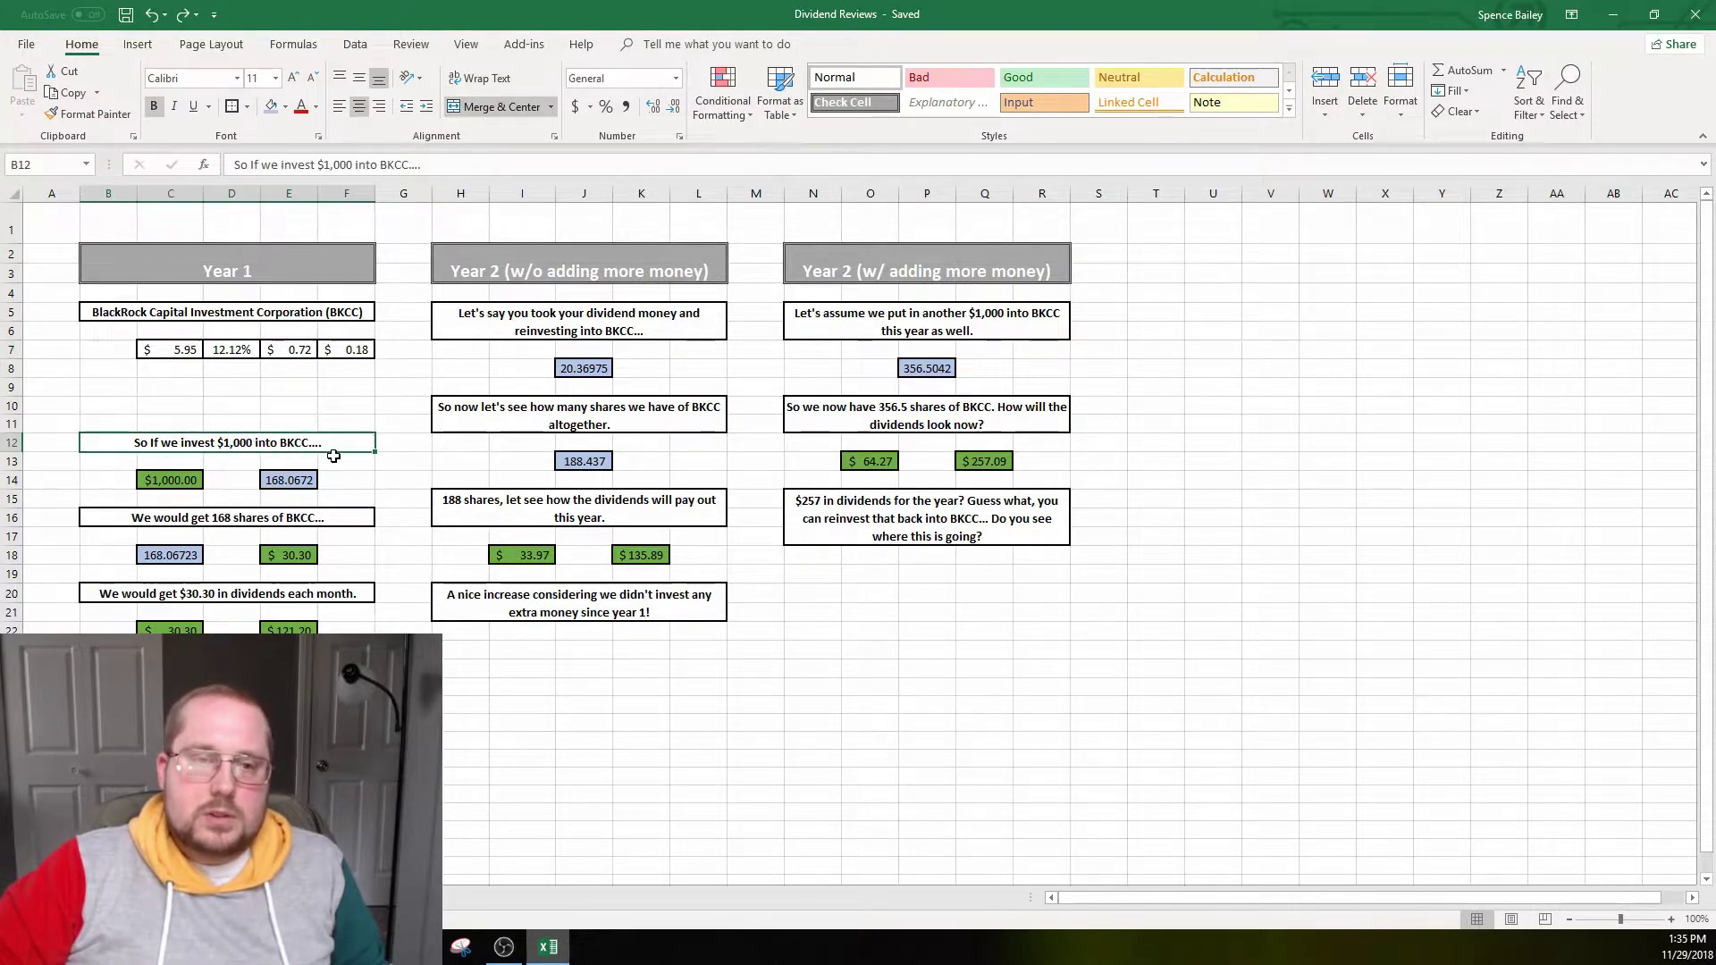
pyautogui.click(402, 488)
pyautogui.click(165, 476)
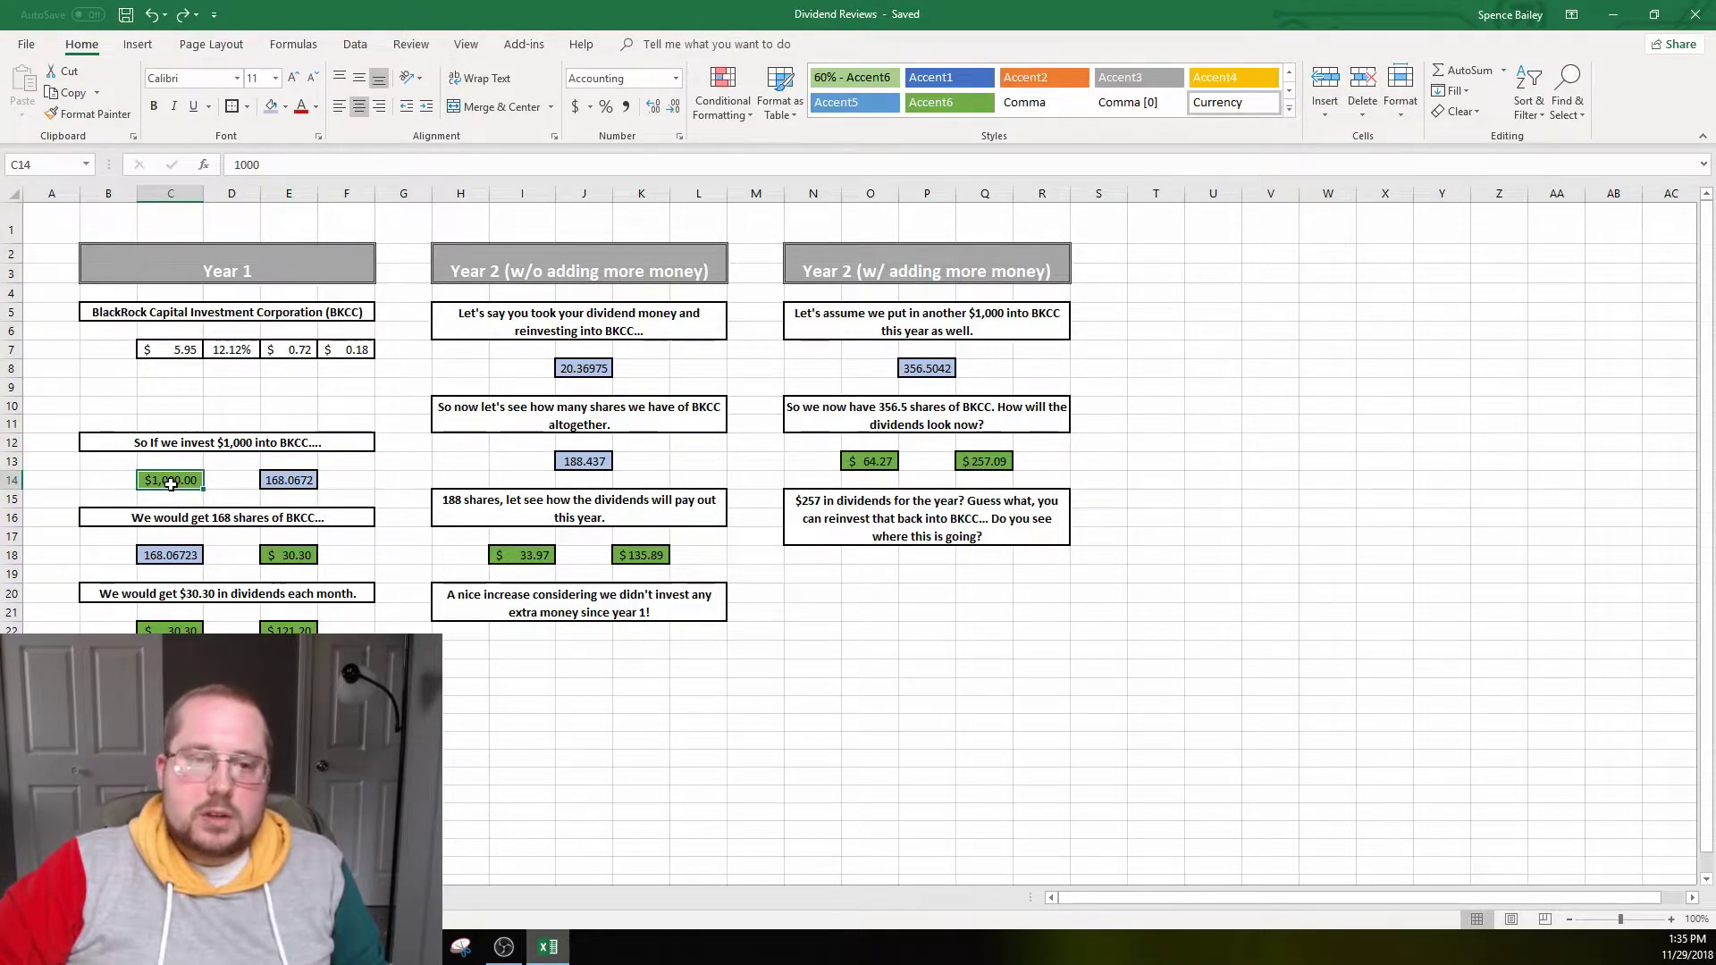
pyautogui.click(299, 483)
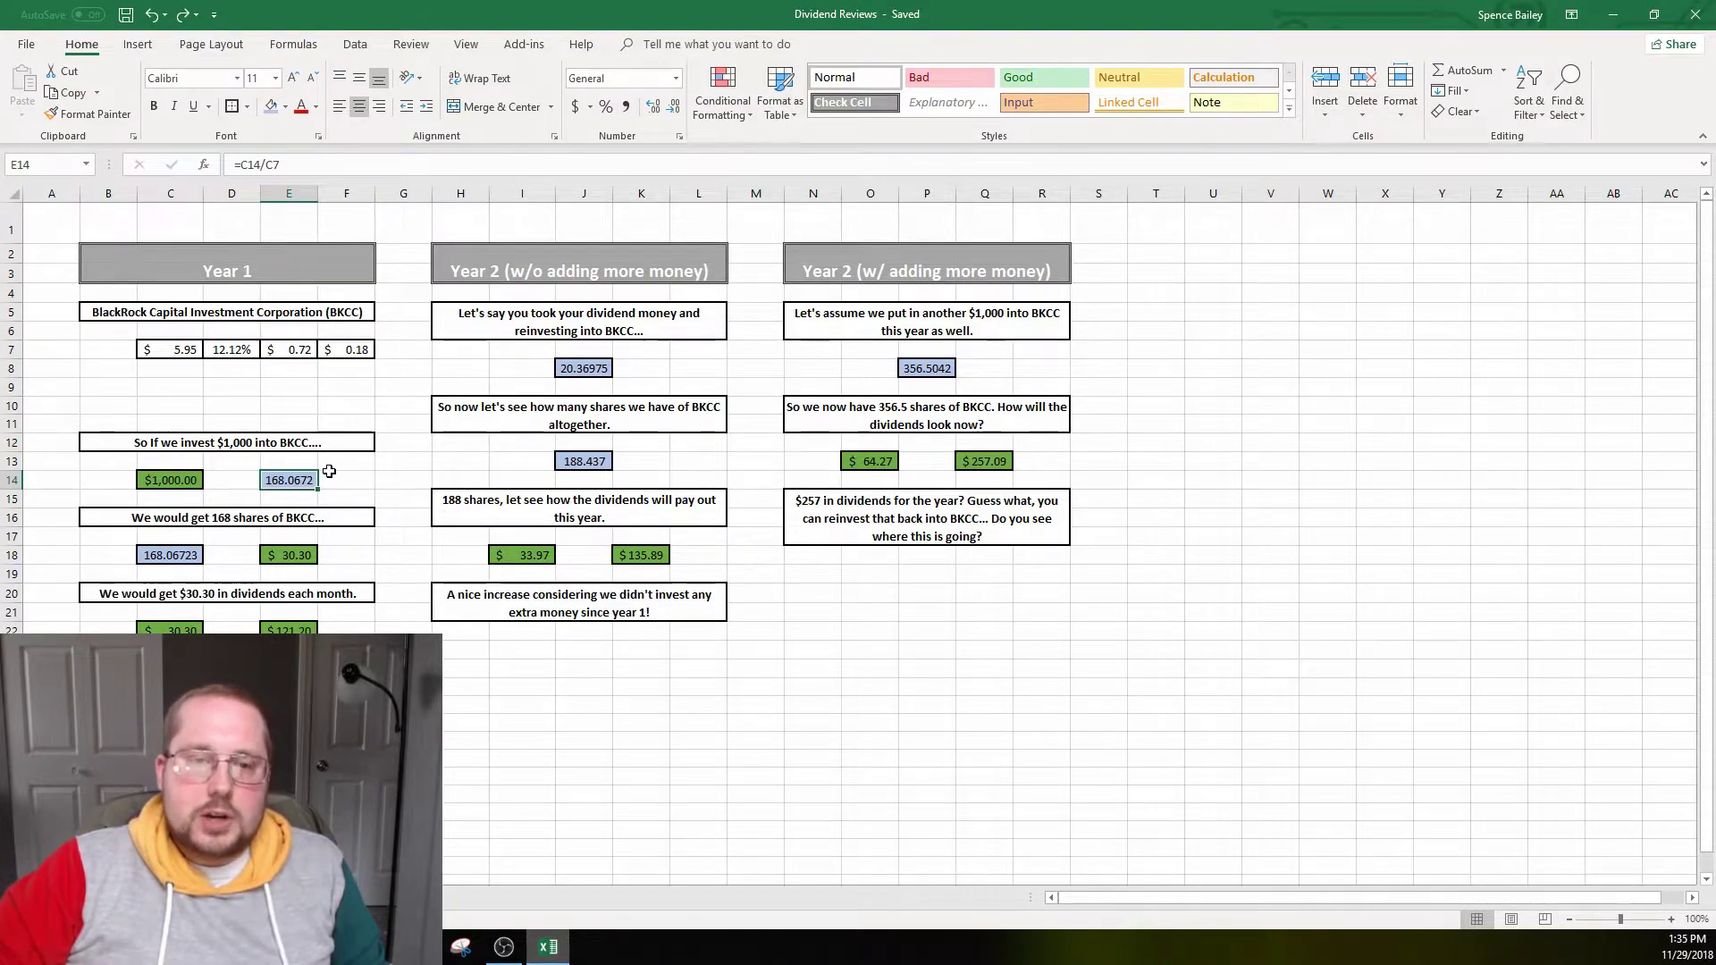
pyautogui.click(356, 480)
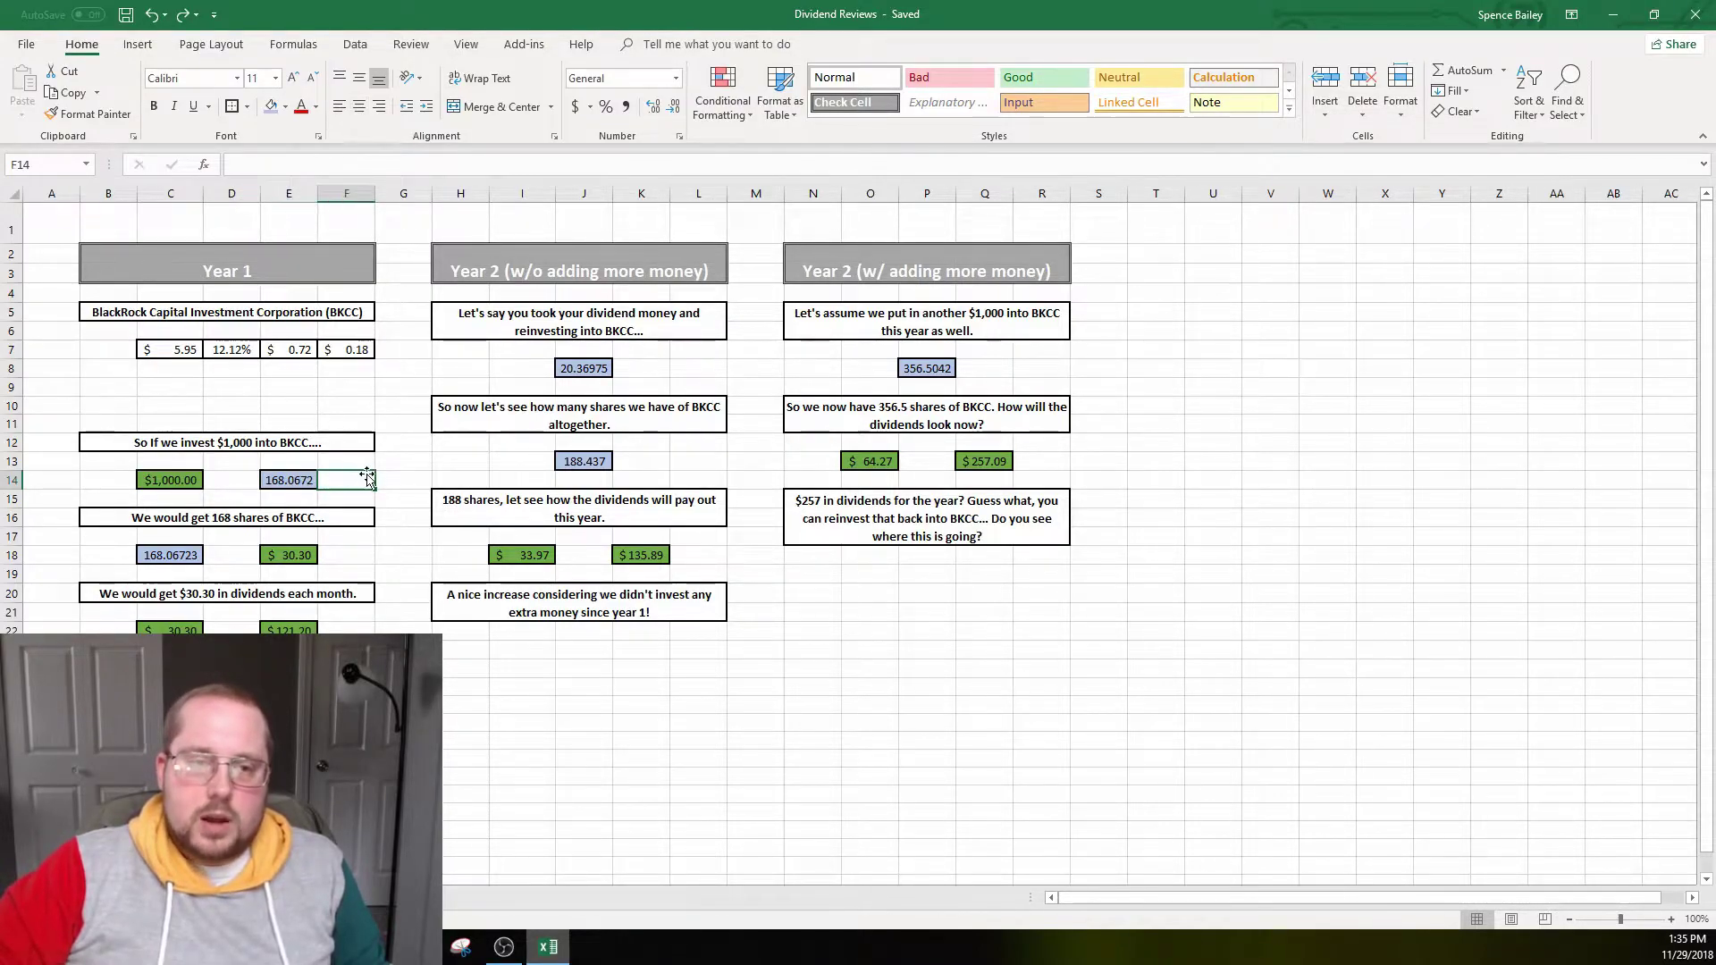
pyautogui.click(184, 555)
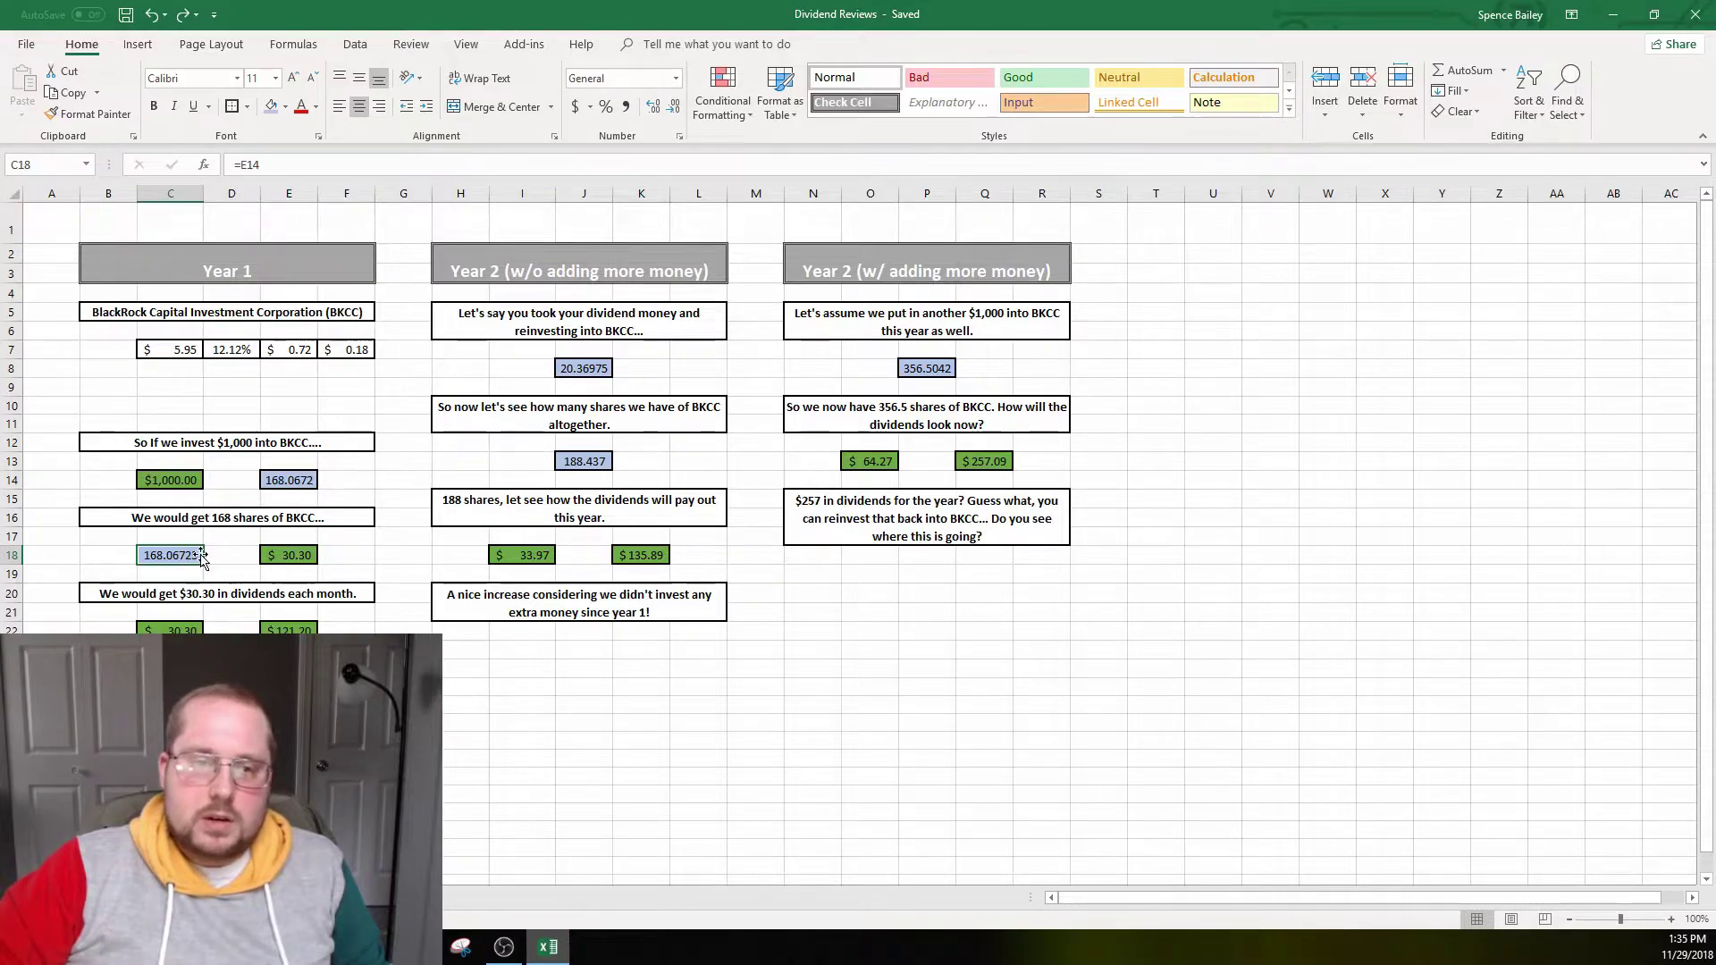
pyautogui.click(274, 557)
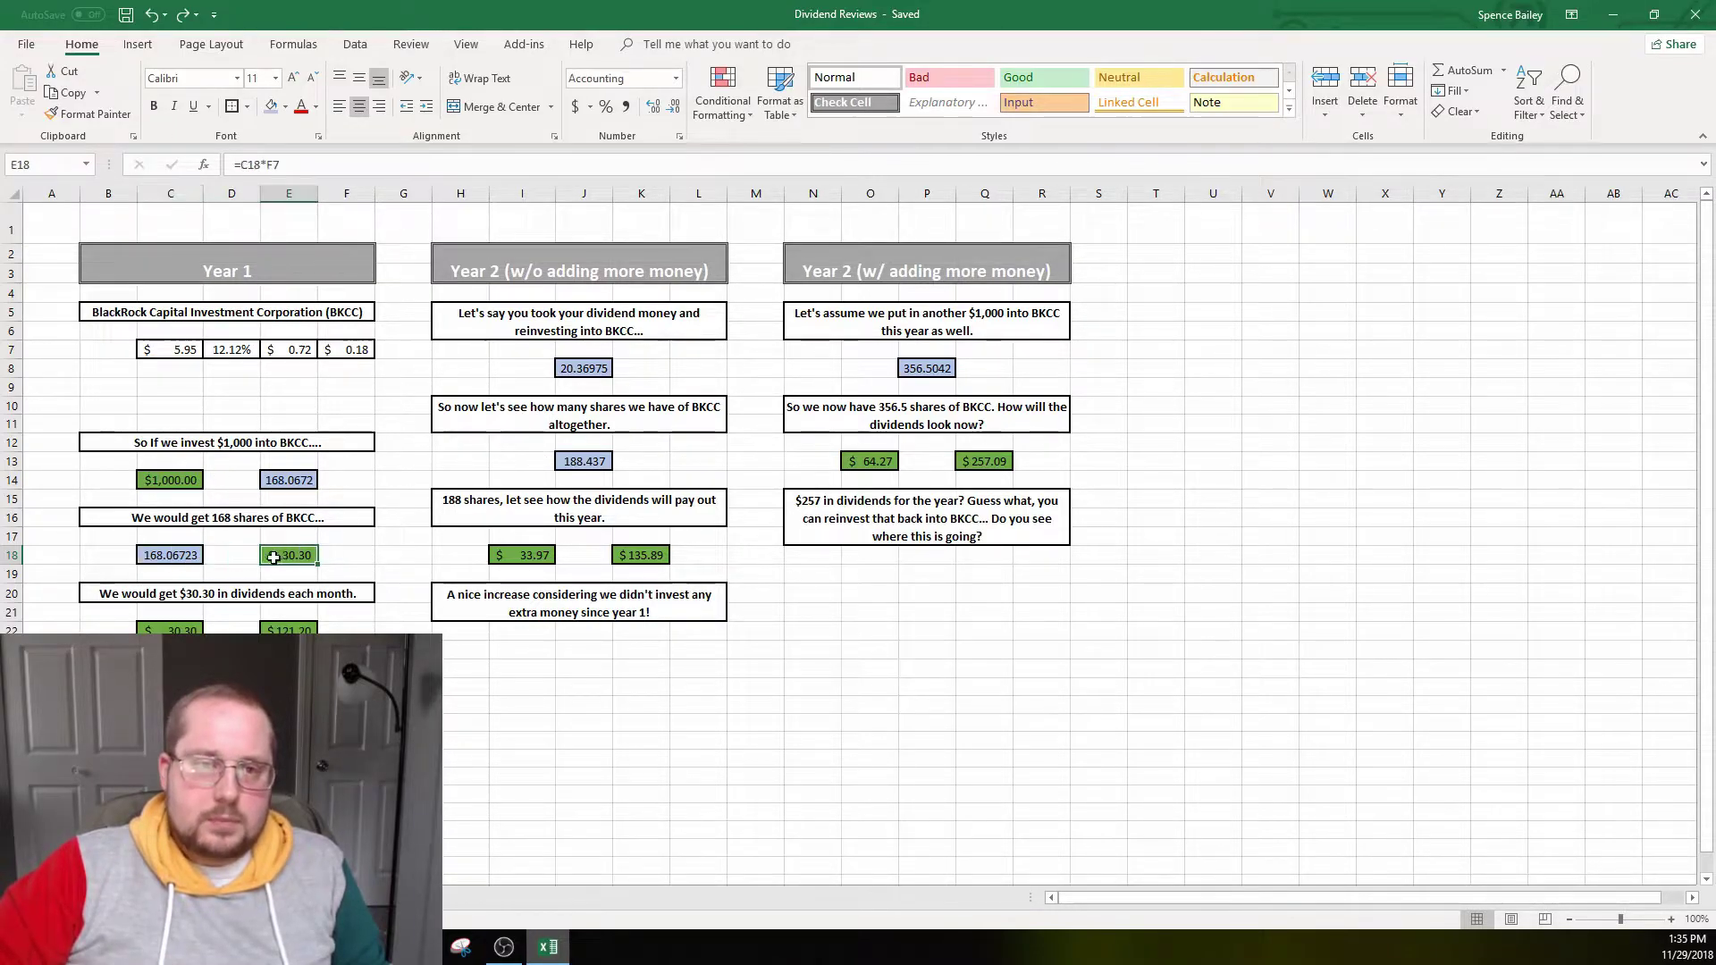
pyautogui.click(334, 173)
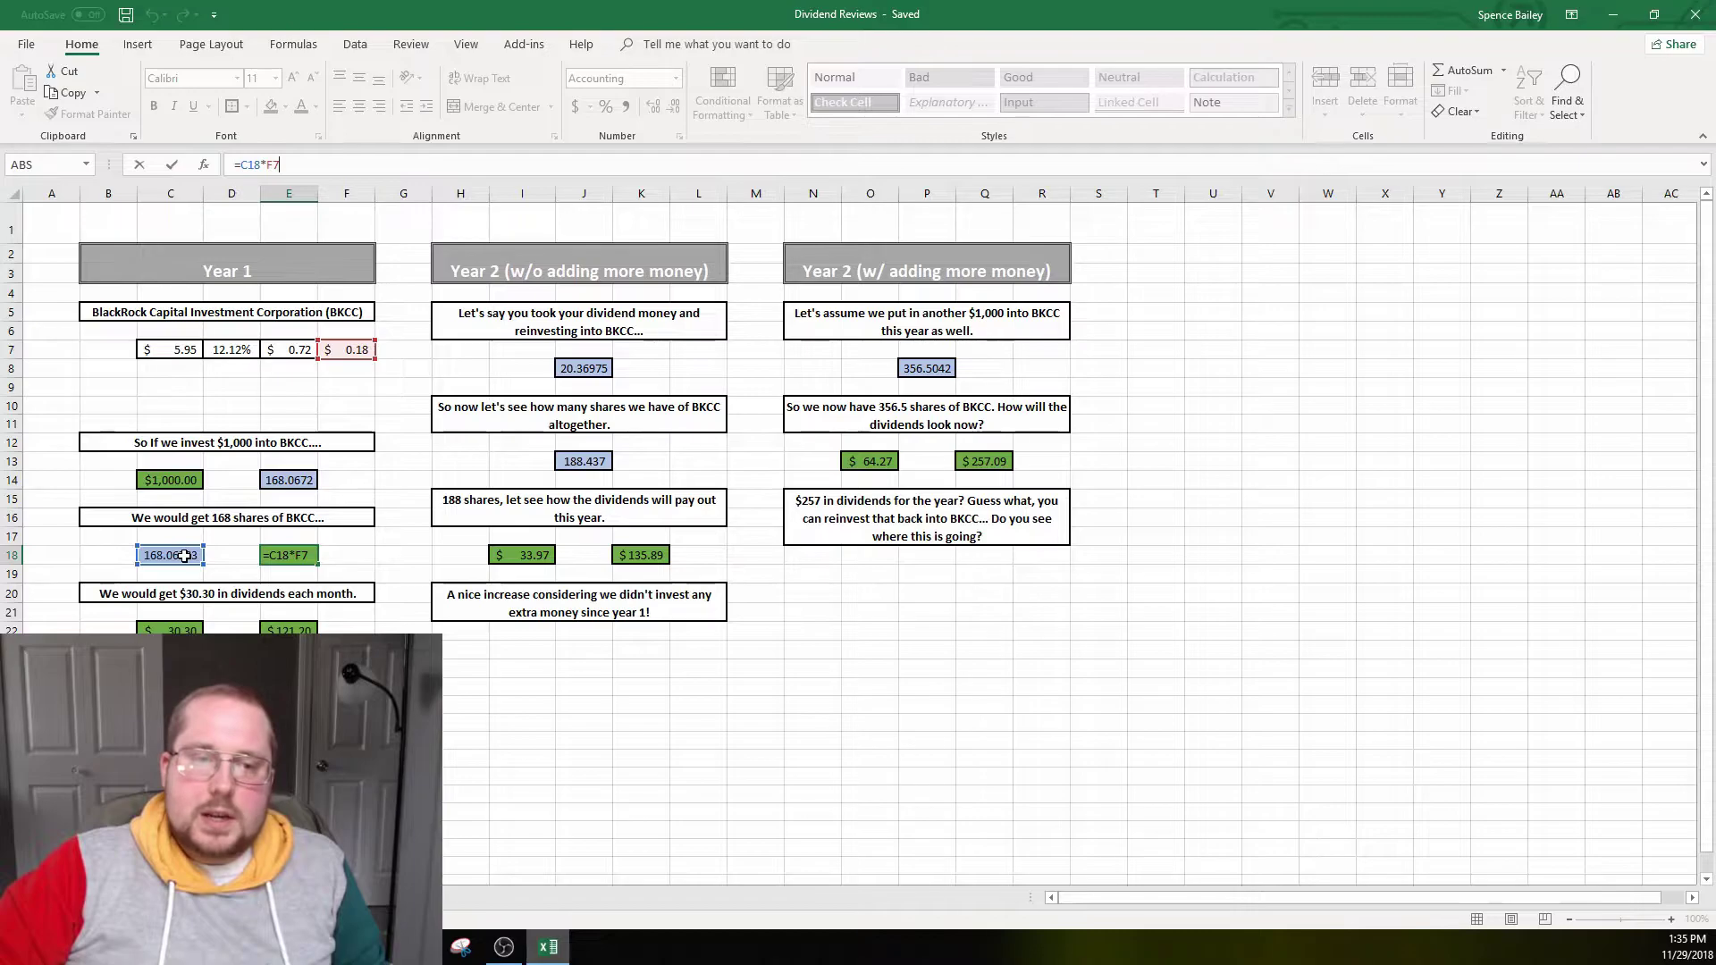
pyautogui.click(238, 555)
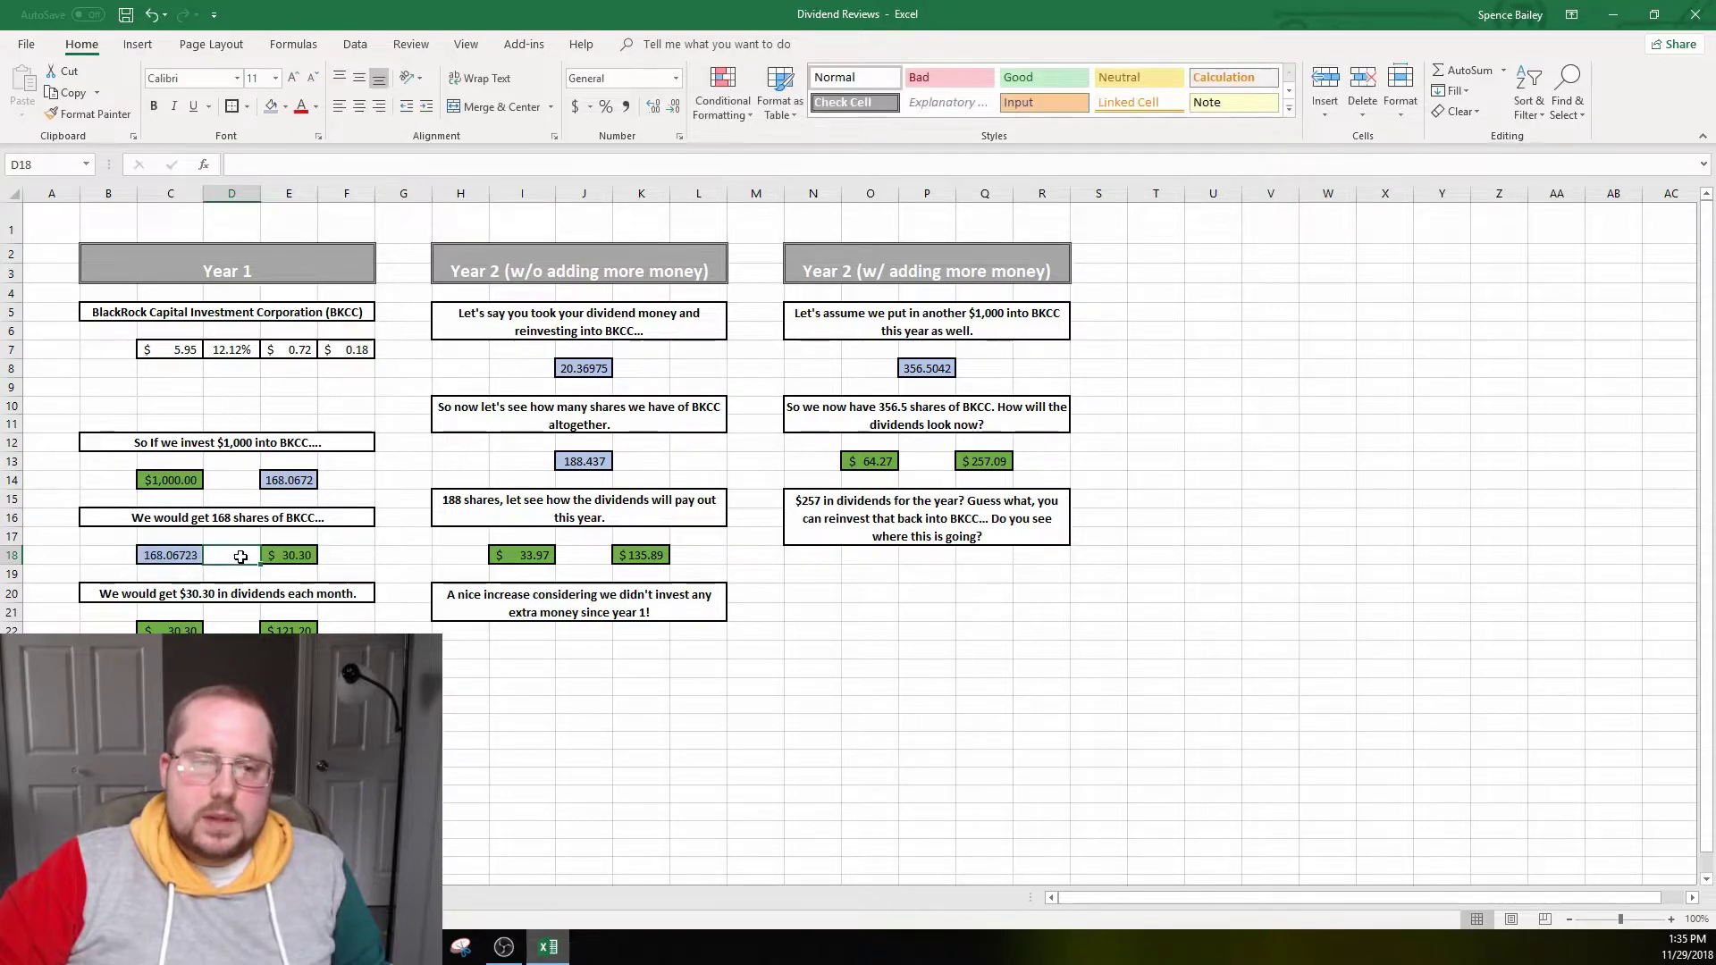
pyautogui.doubleClick(307, 559)
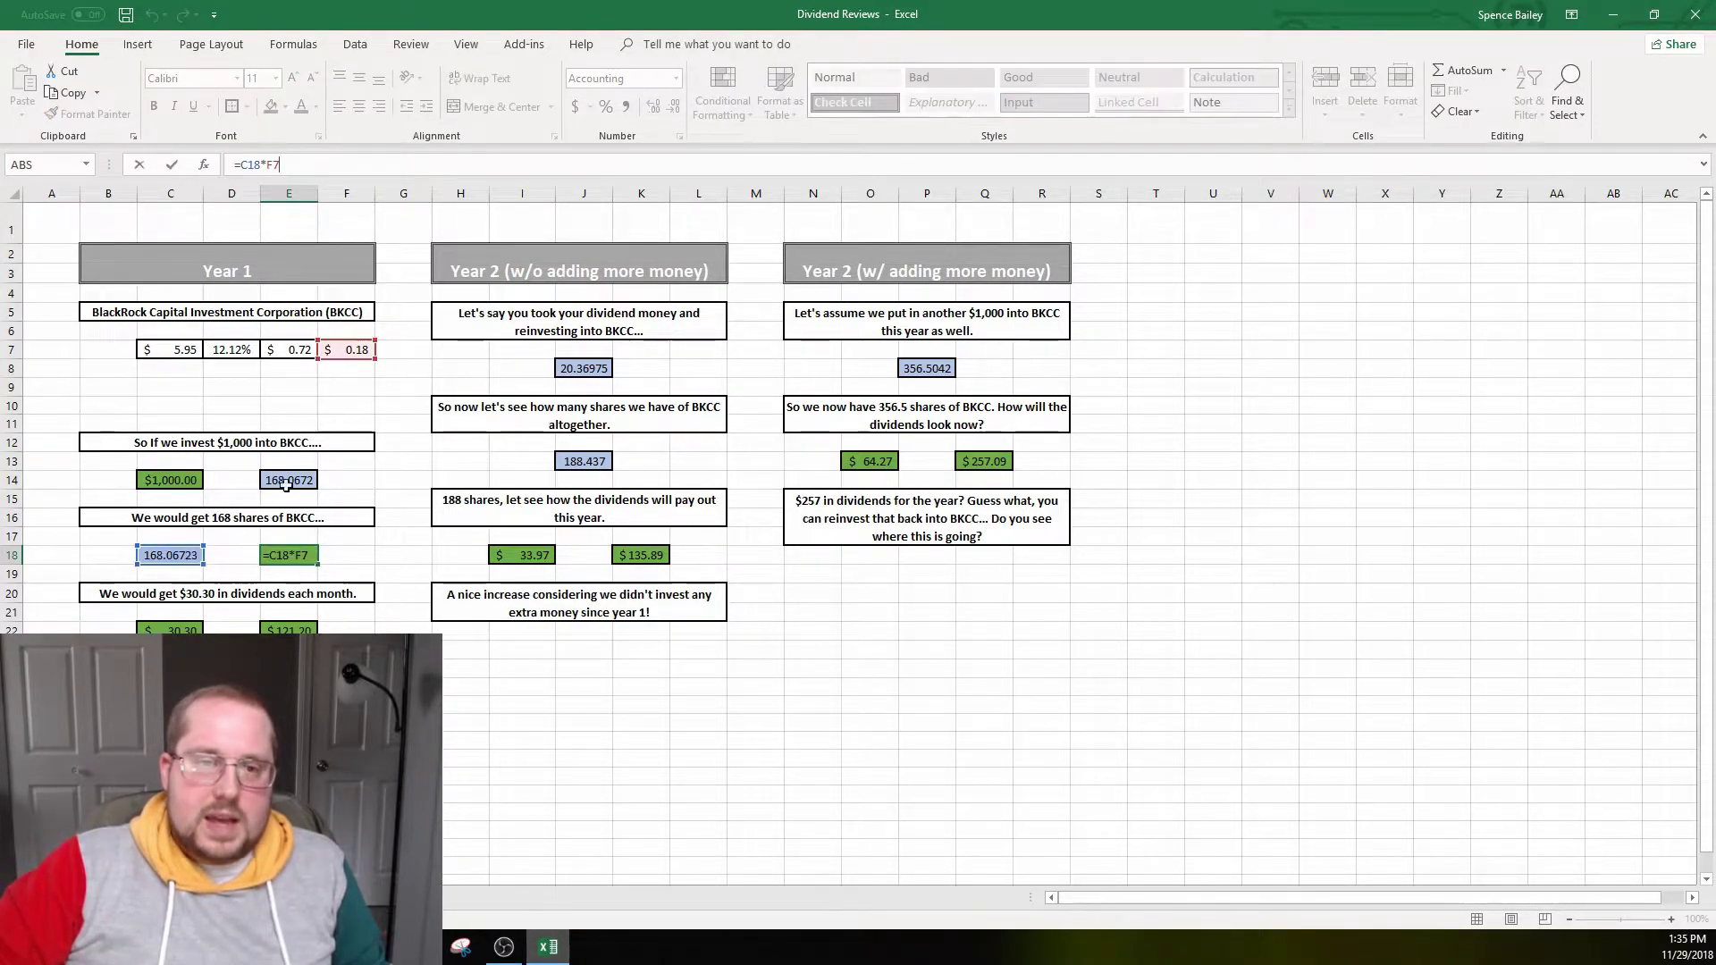
pyautogui.click(376, 554)
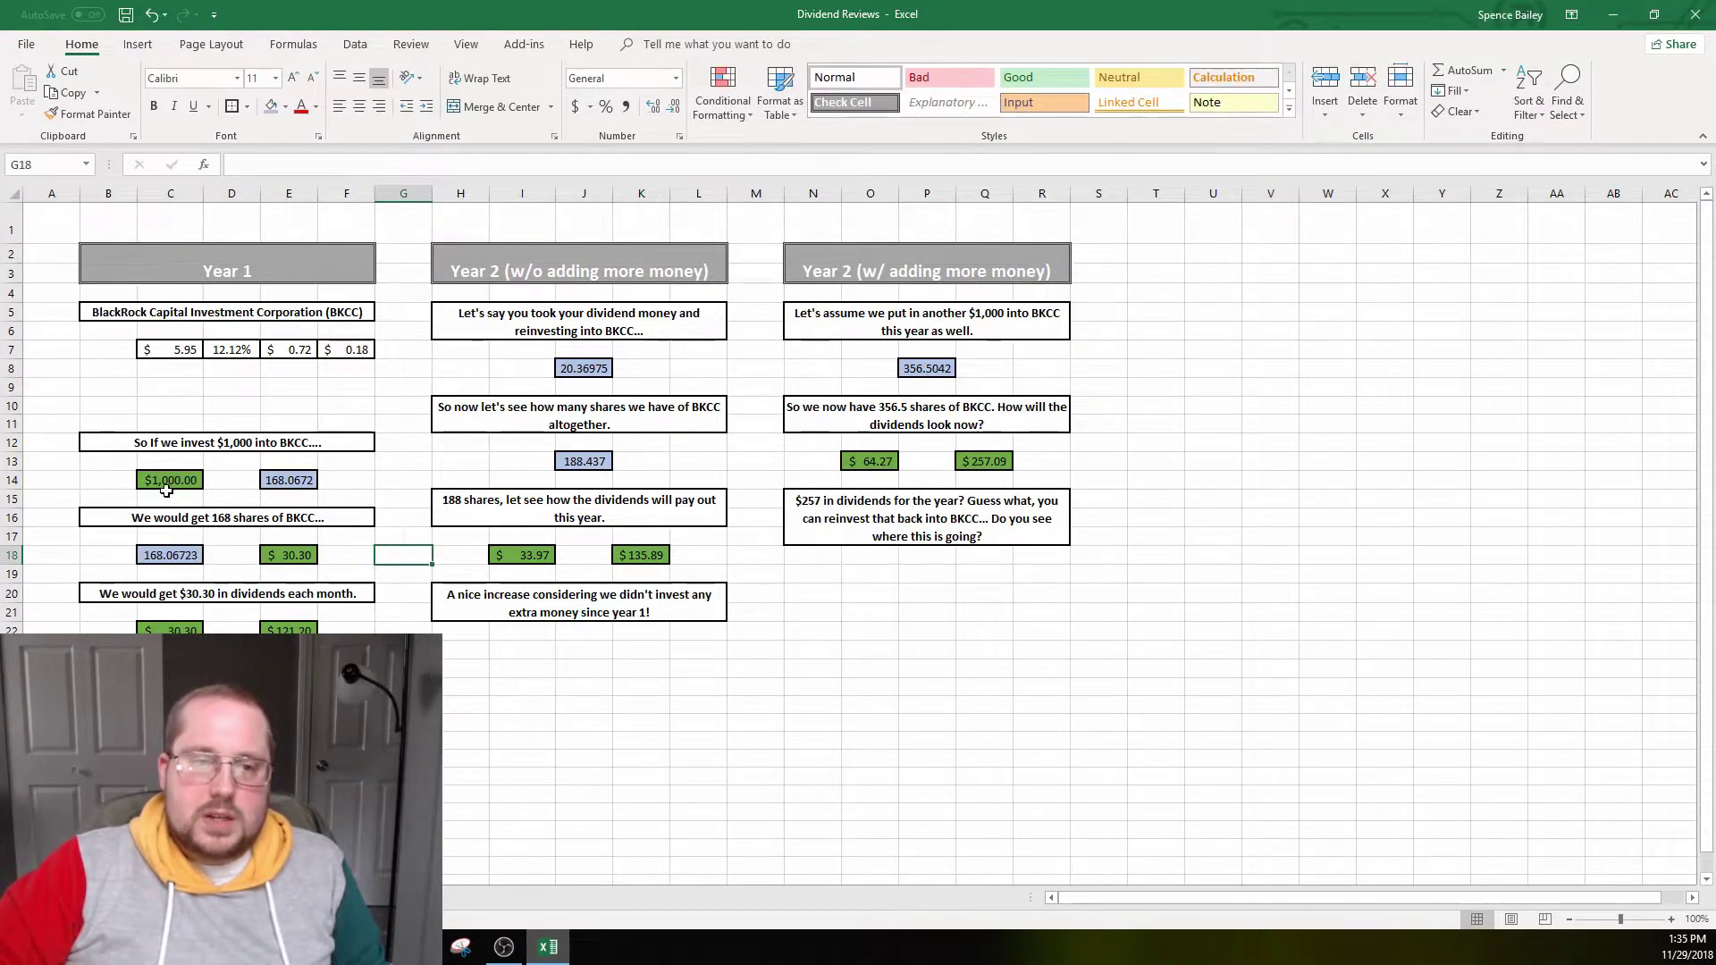
pyautogui.click(282, 560)
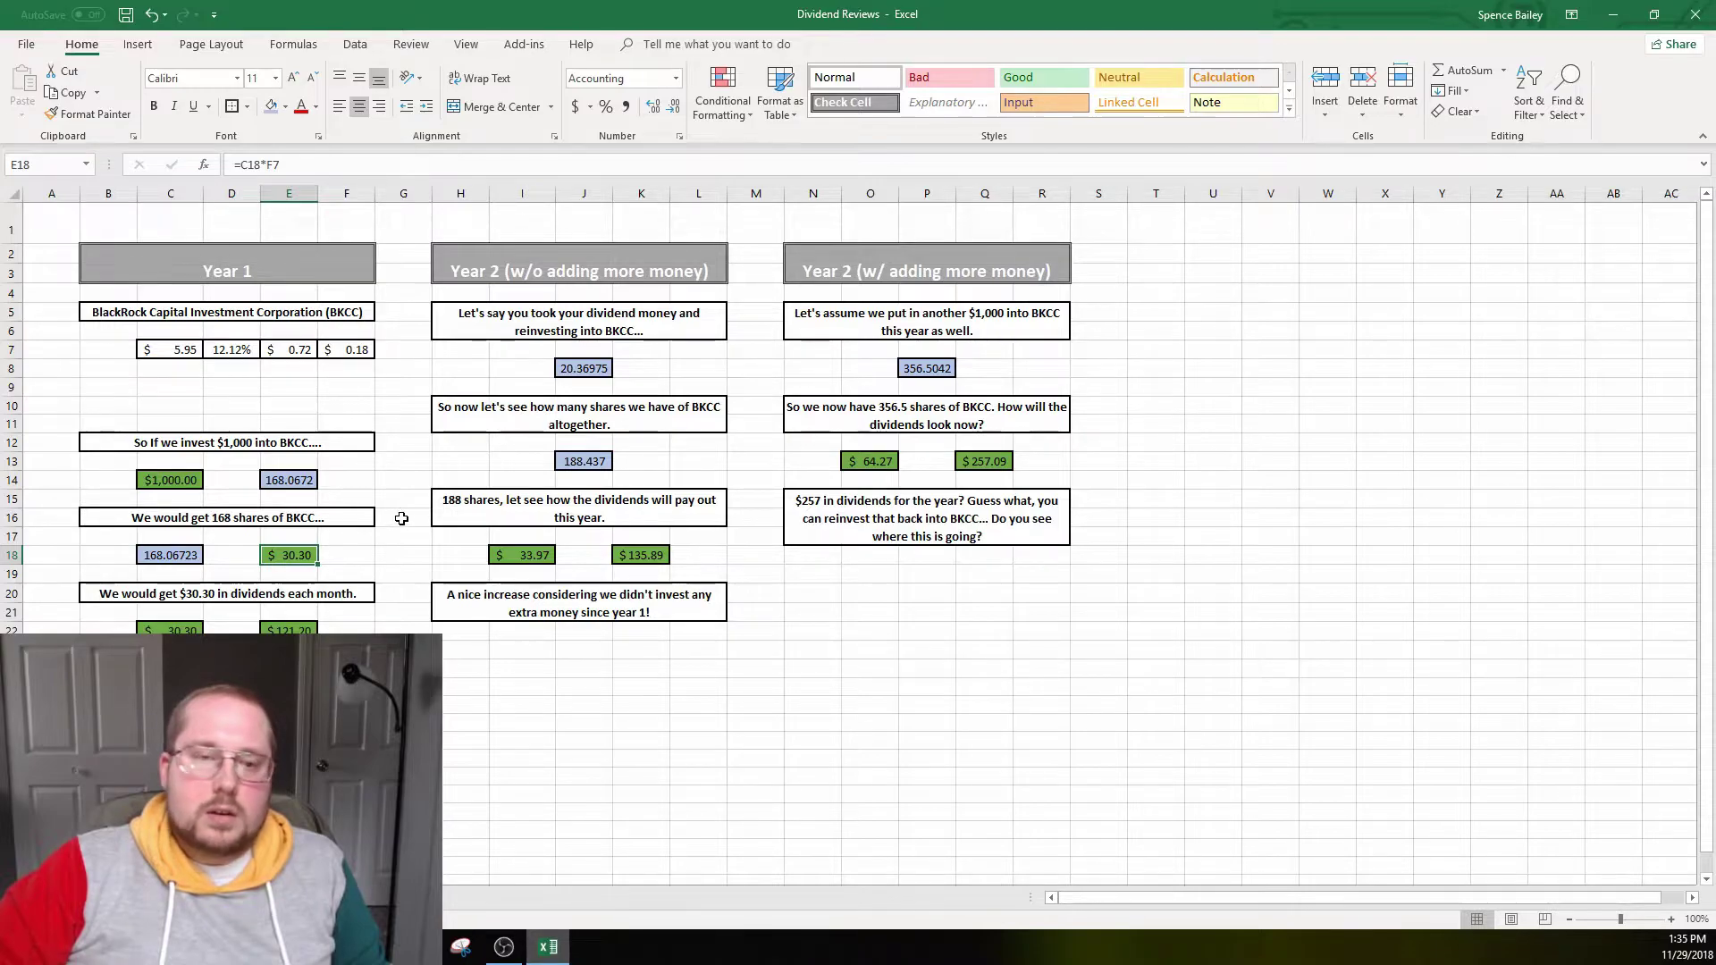
pyautogui.click(352, 556)
pyautogui.click(304, 554)
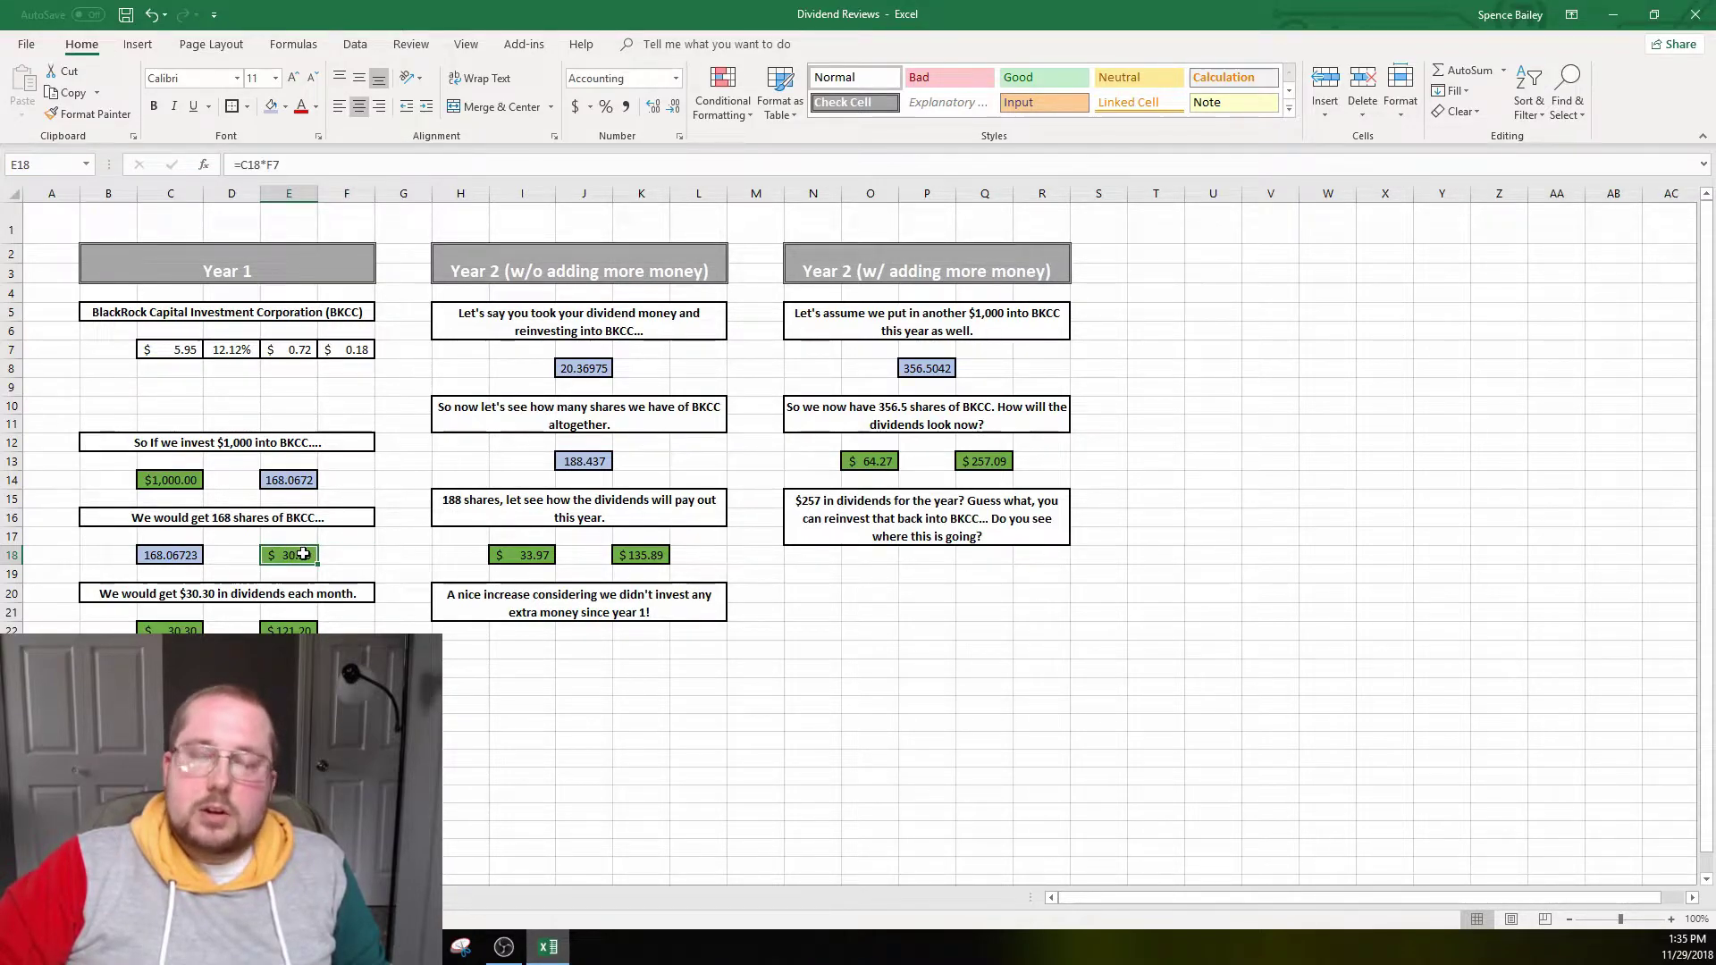
pyautogui.click(353, 554)
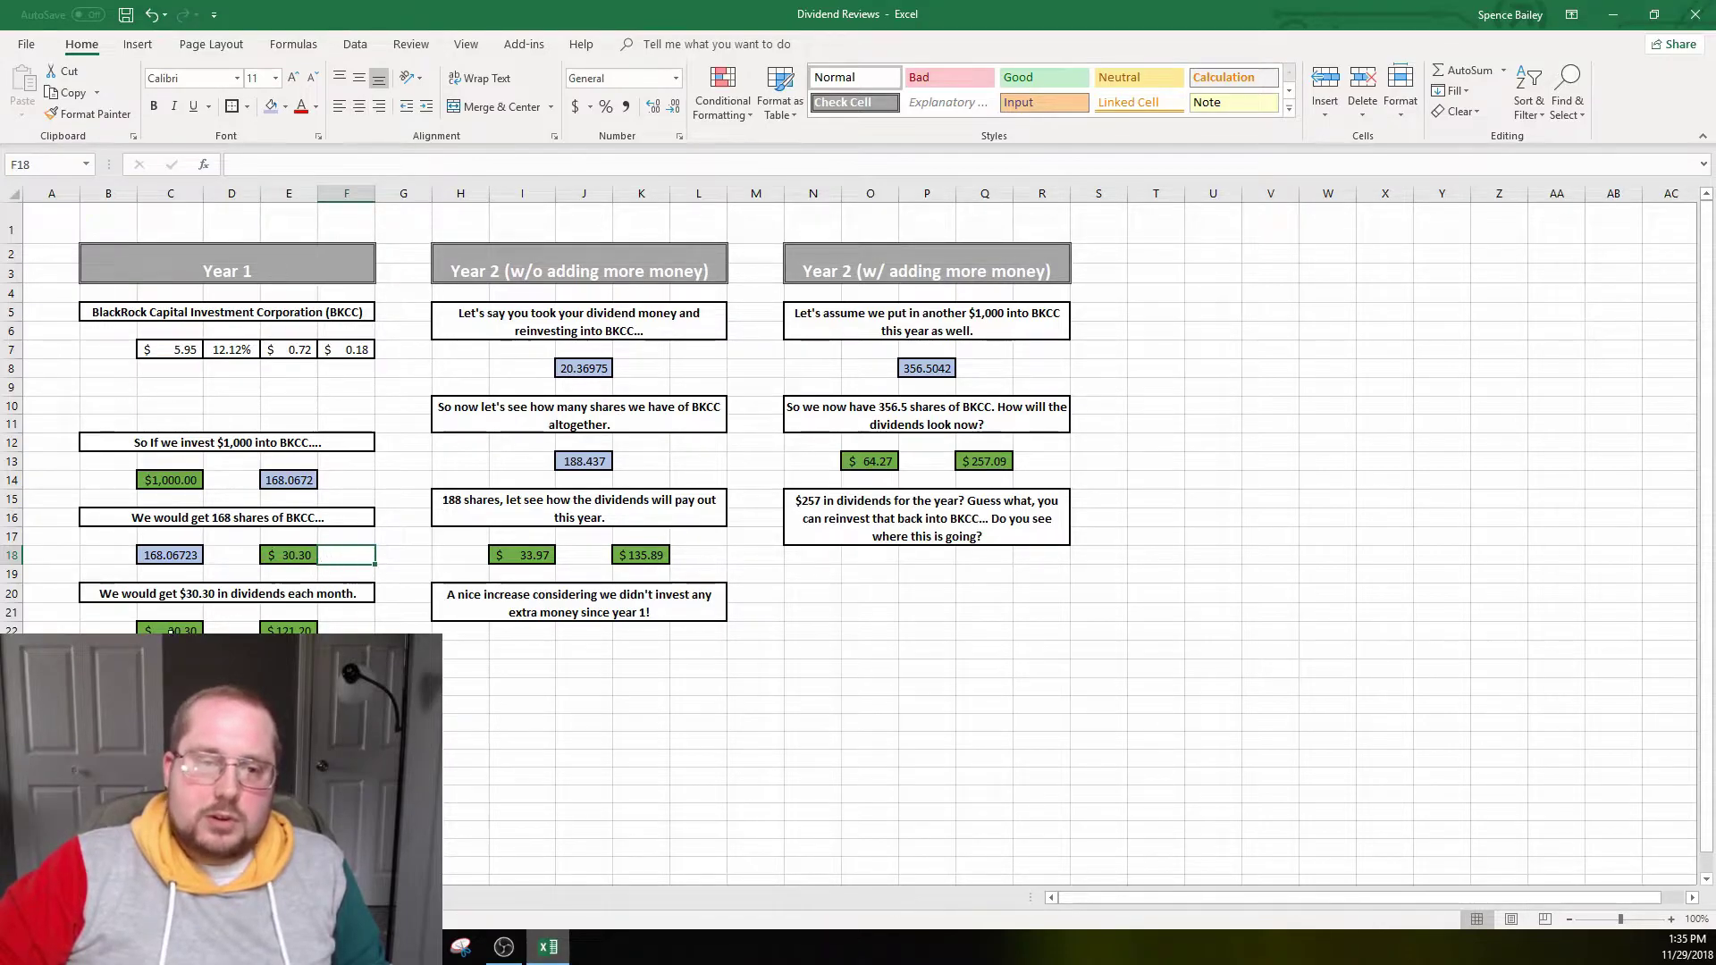
pyautogui.click(187, 627)
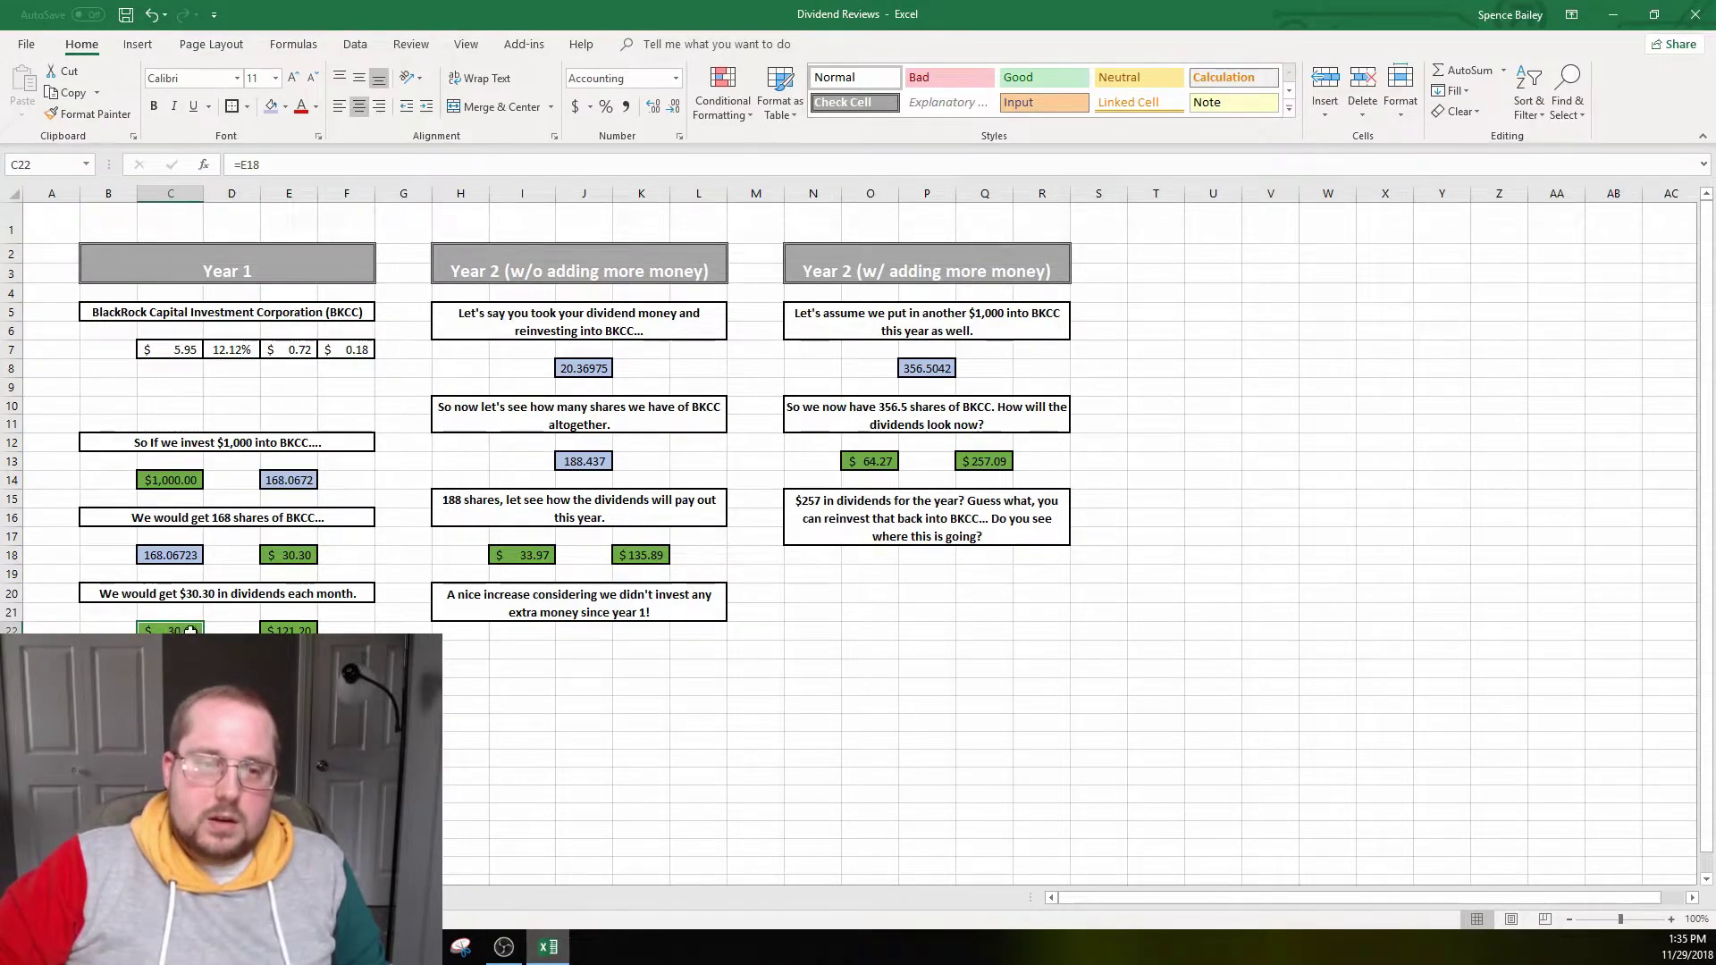
pyautogui.click(286, 631)
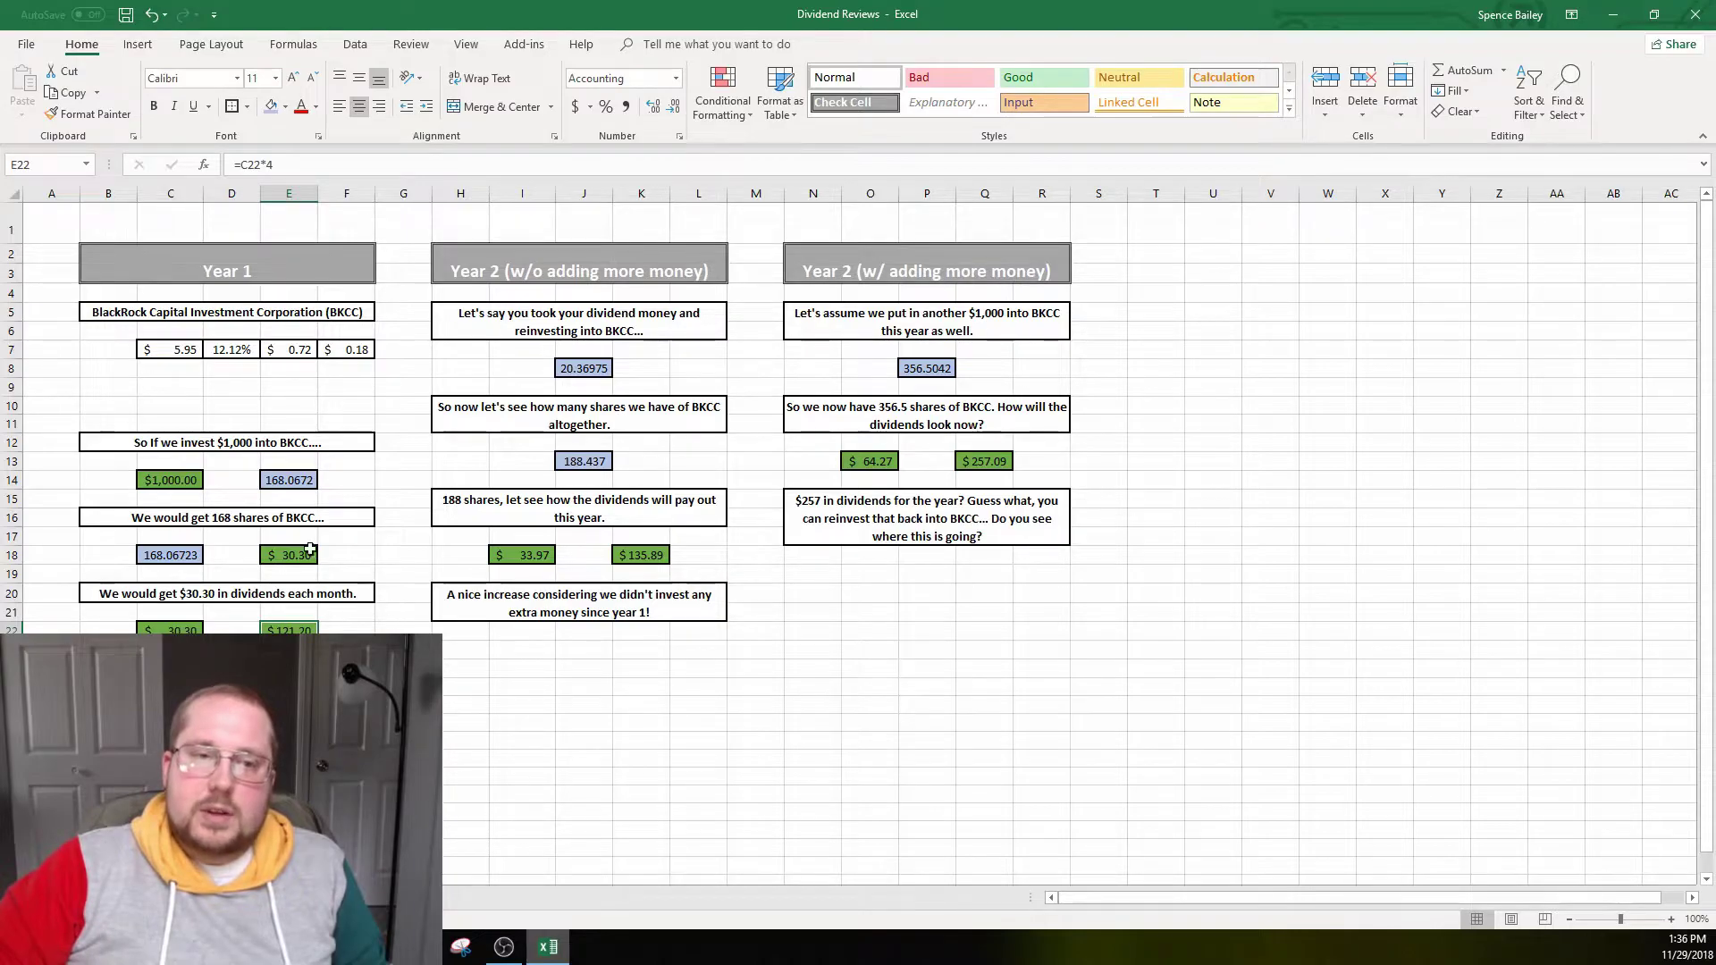
pyautogui.click(181, 487)
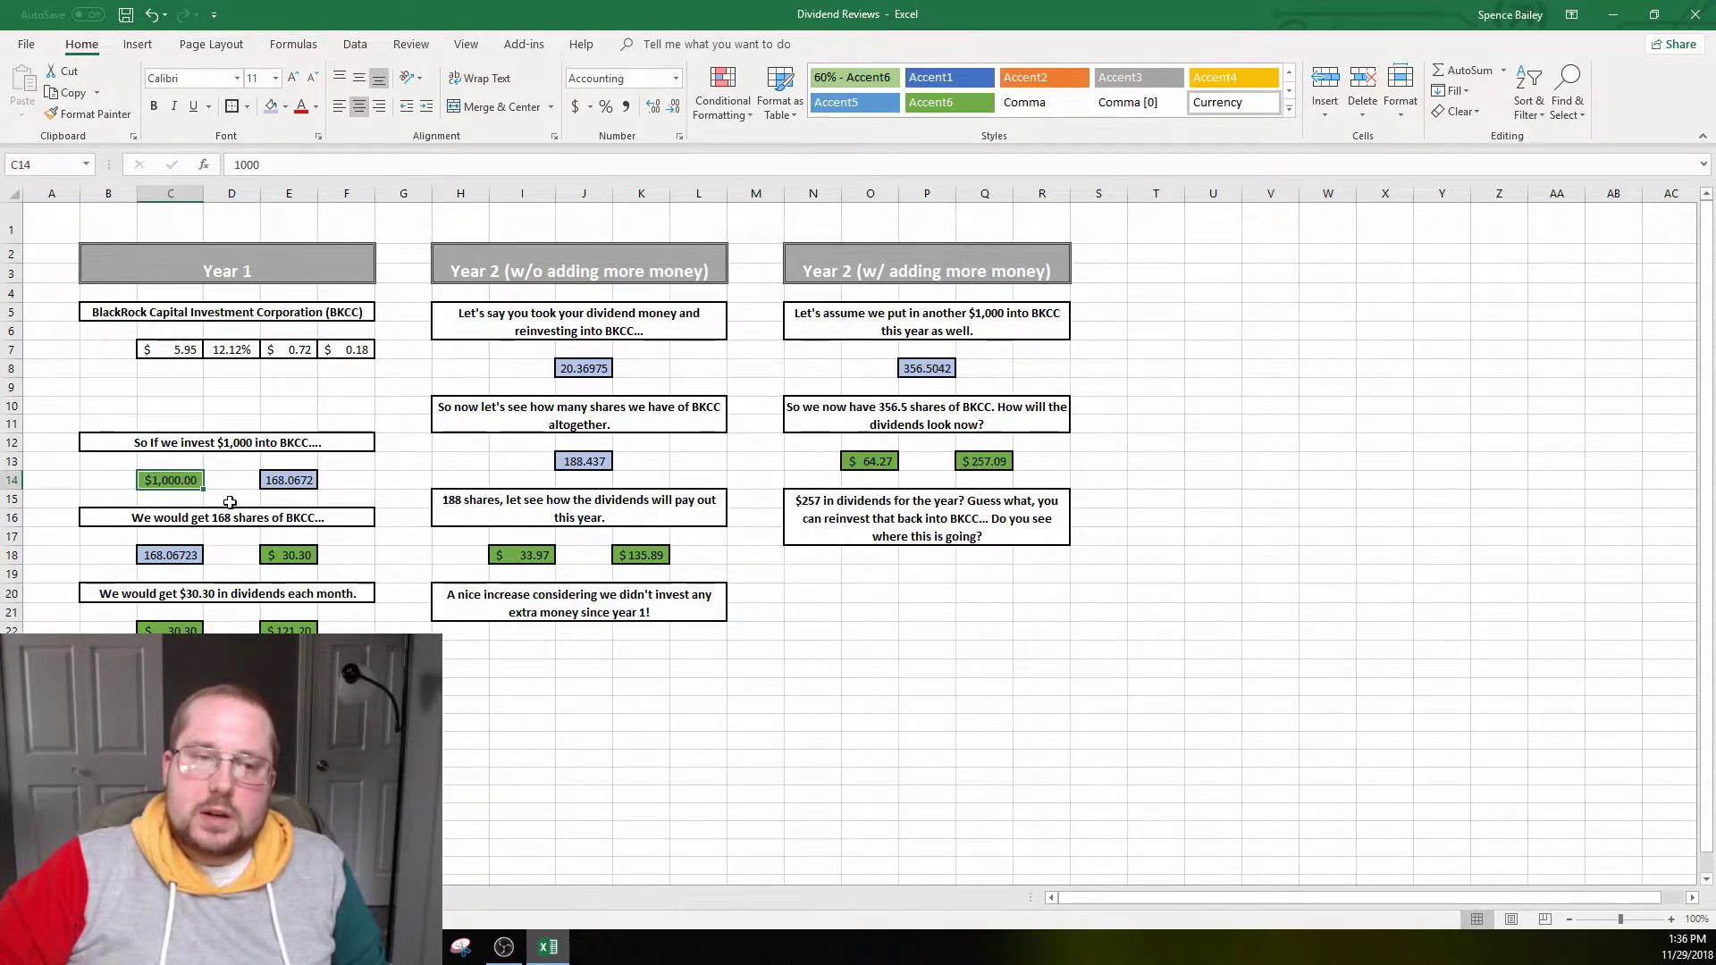
pyautogui.click(415, 627)
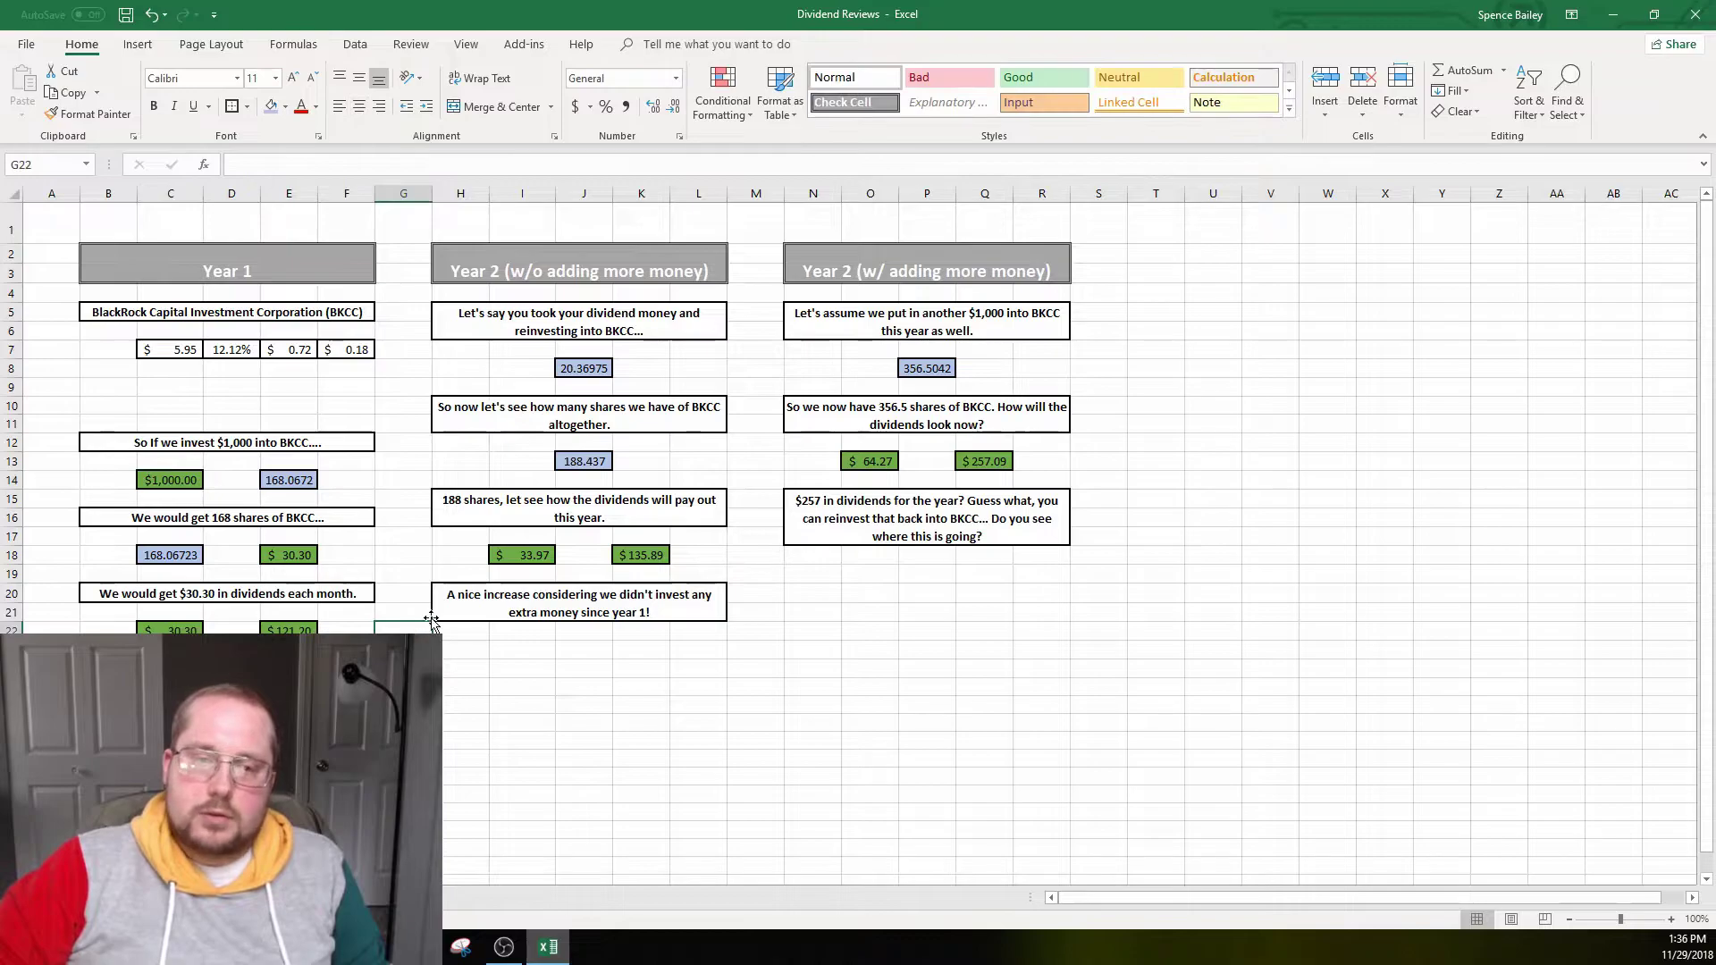
pyautogui.click(417, 368)
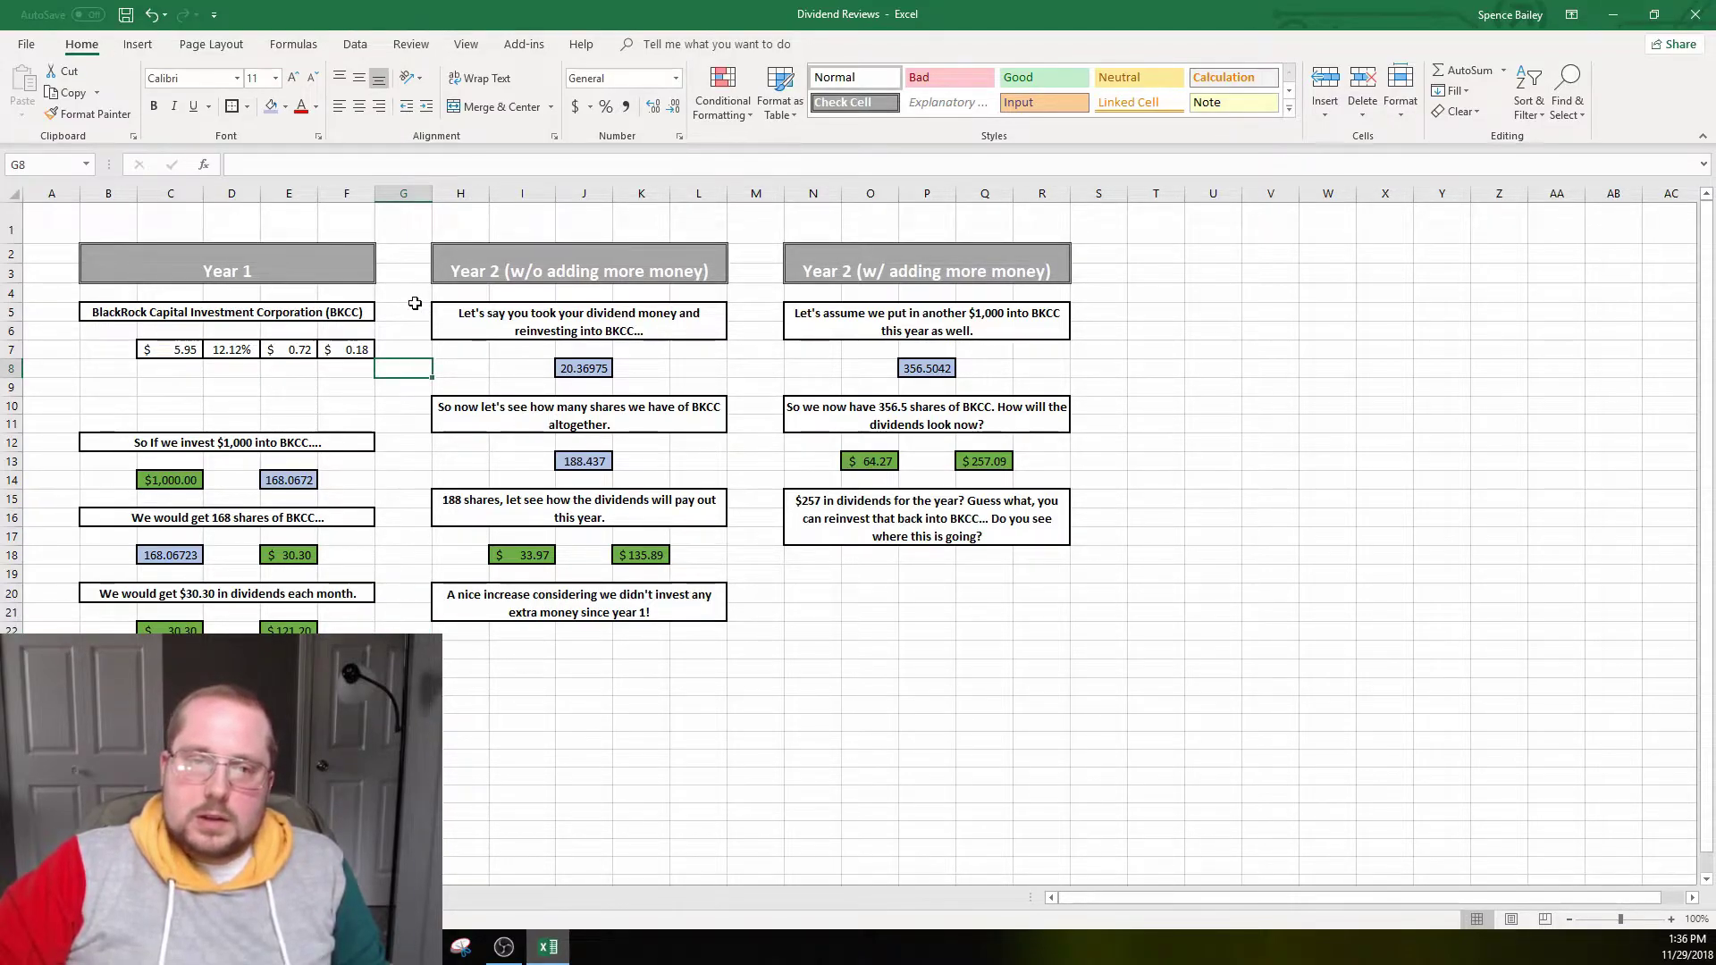
pyautogui.click(562, 265)
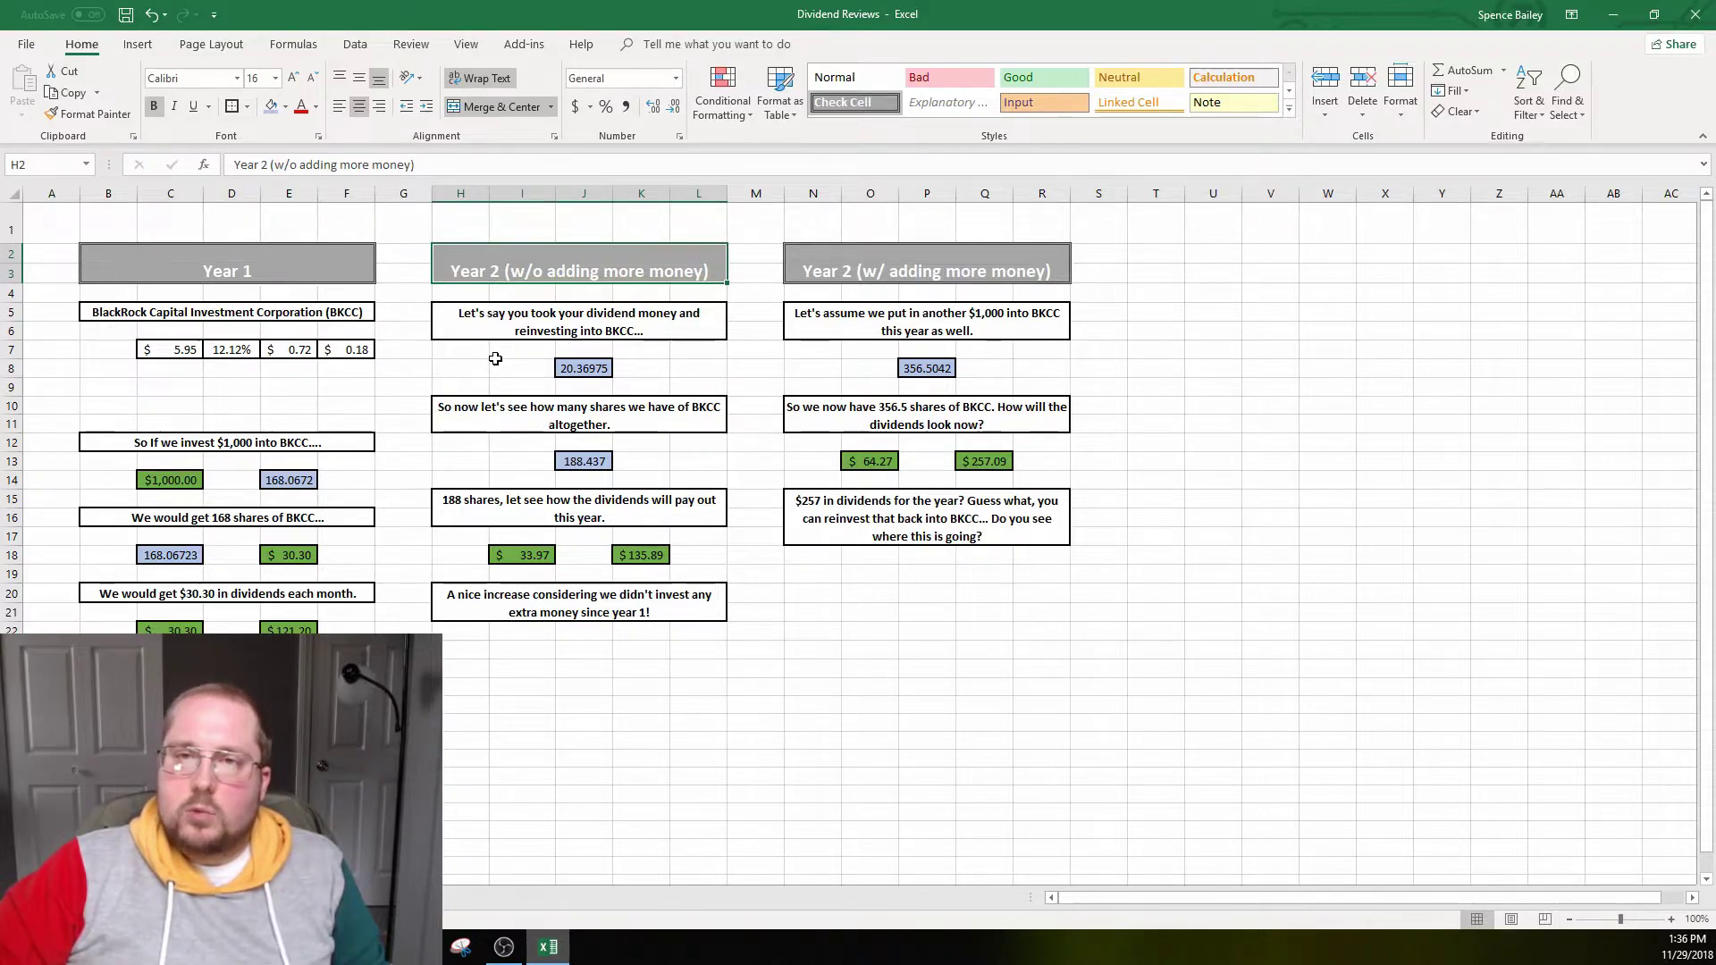
pyautogui.click(543, 314)
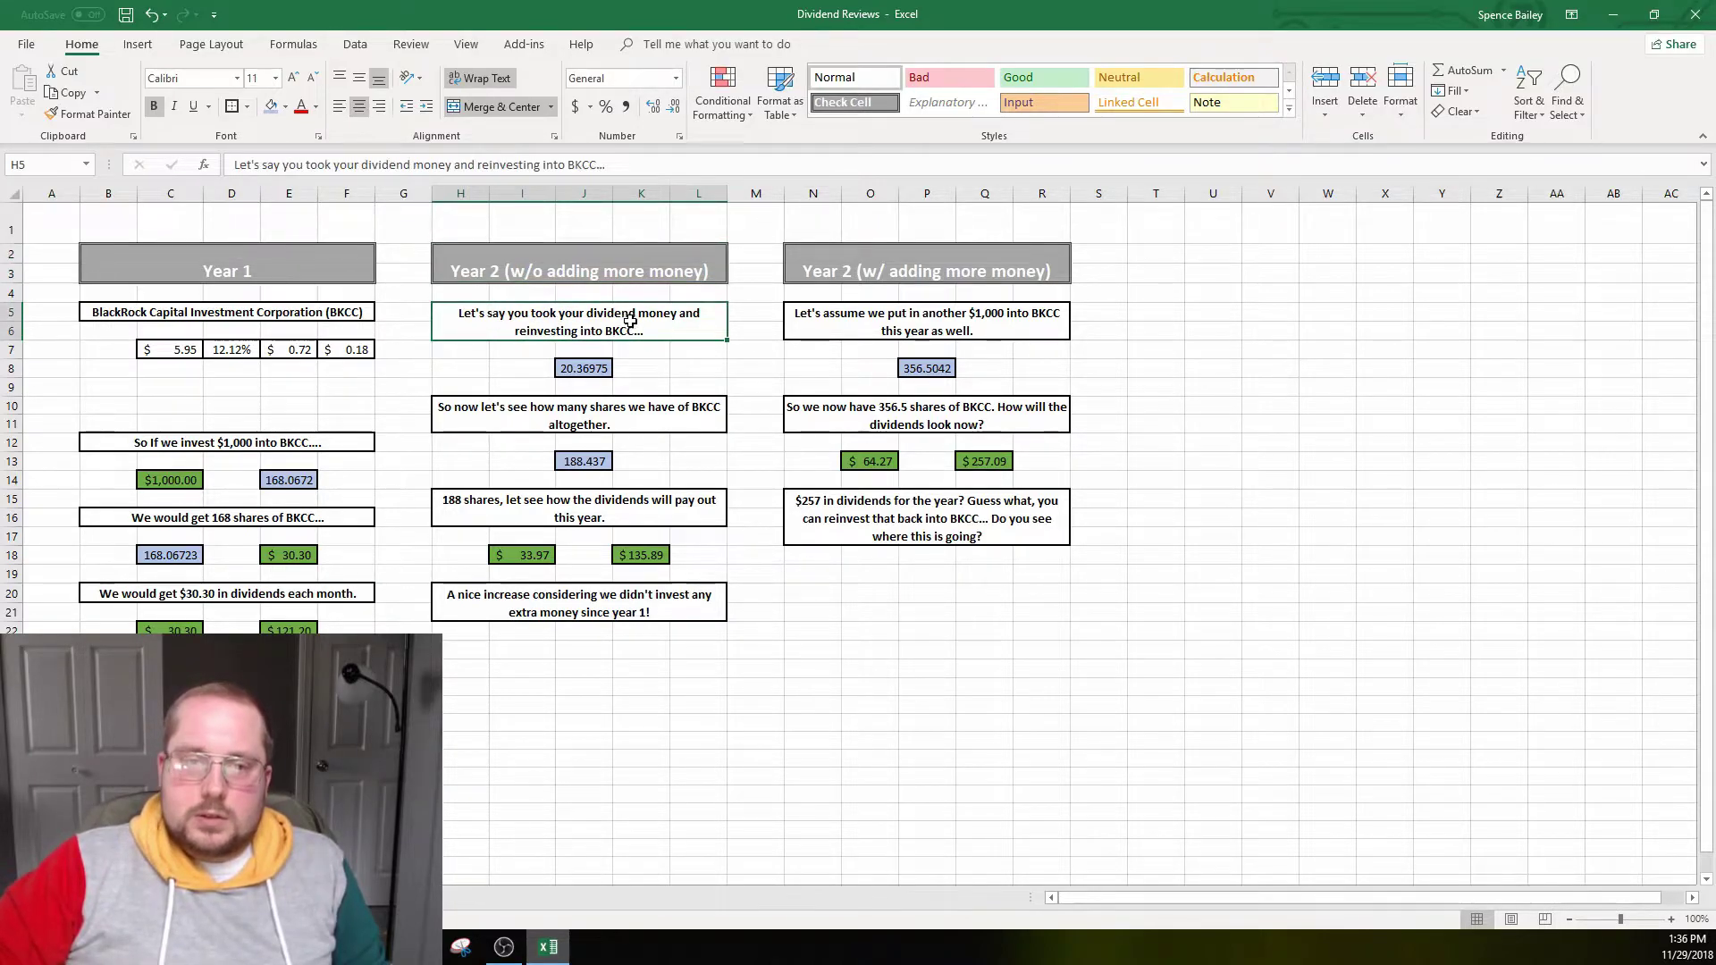
pyautogui.click(599, 373)
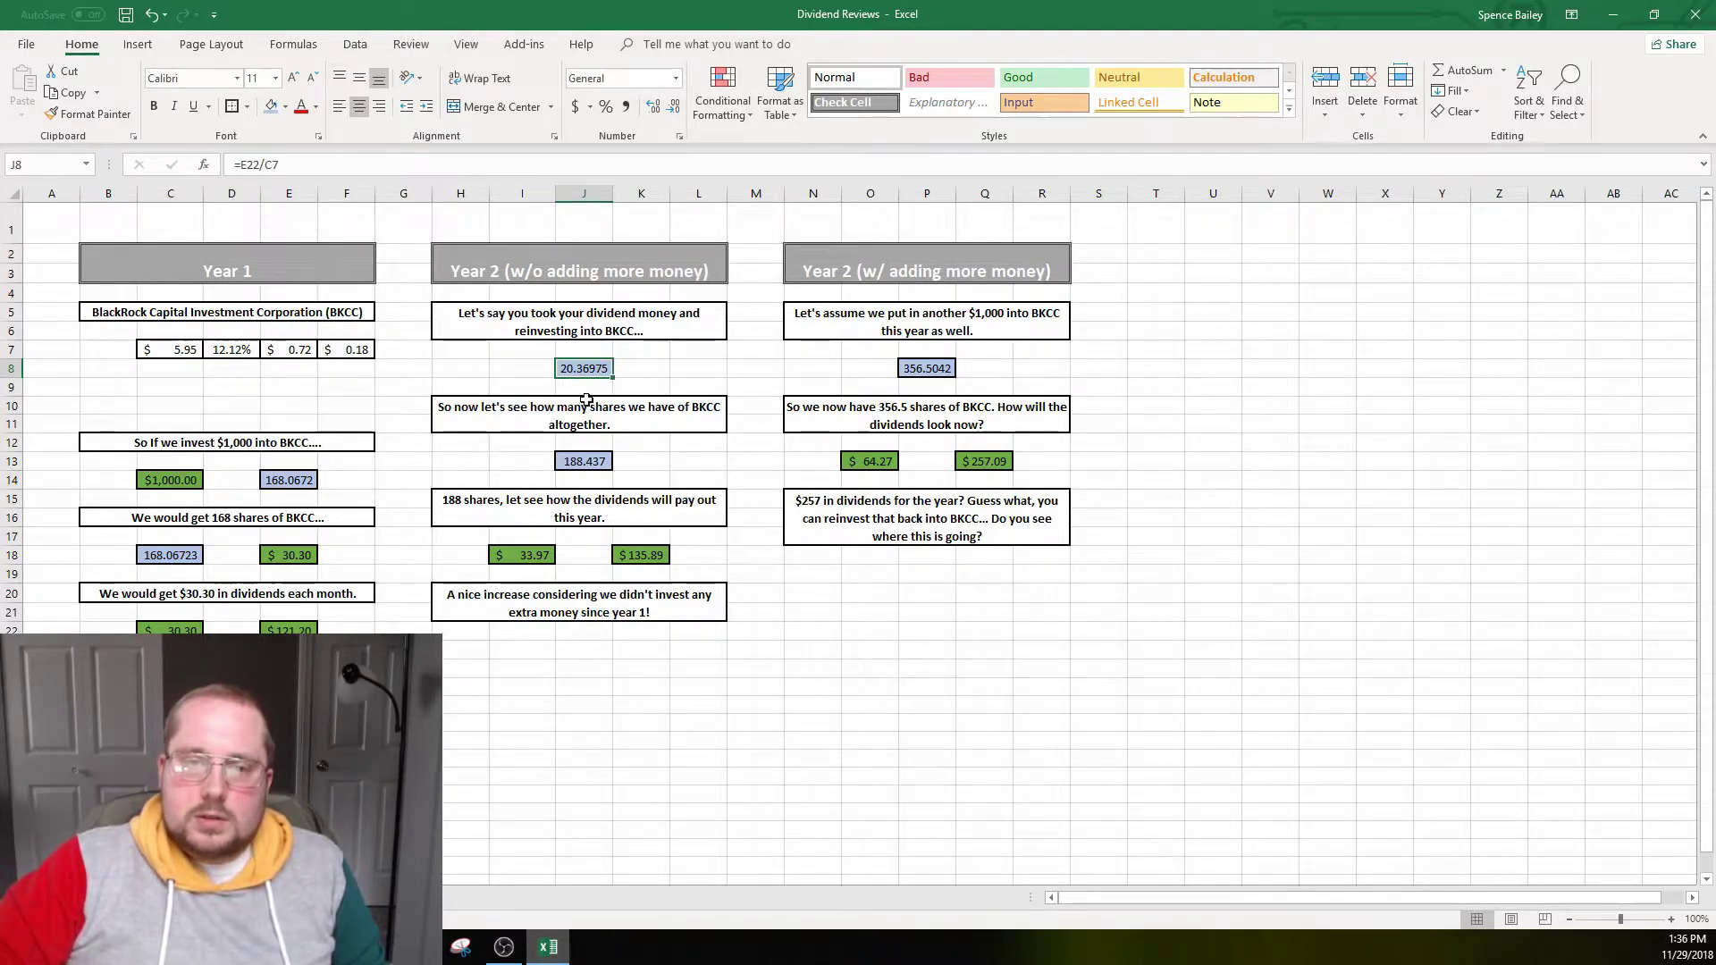
pyautogui.click(590, 462)
pyautogui.click(291, 483)
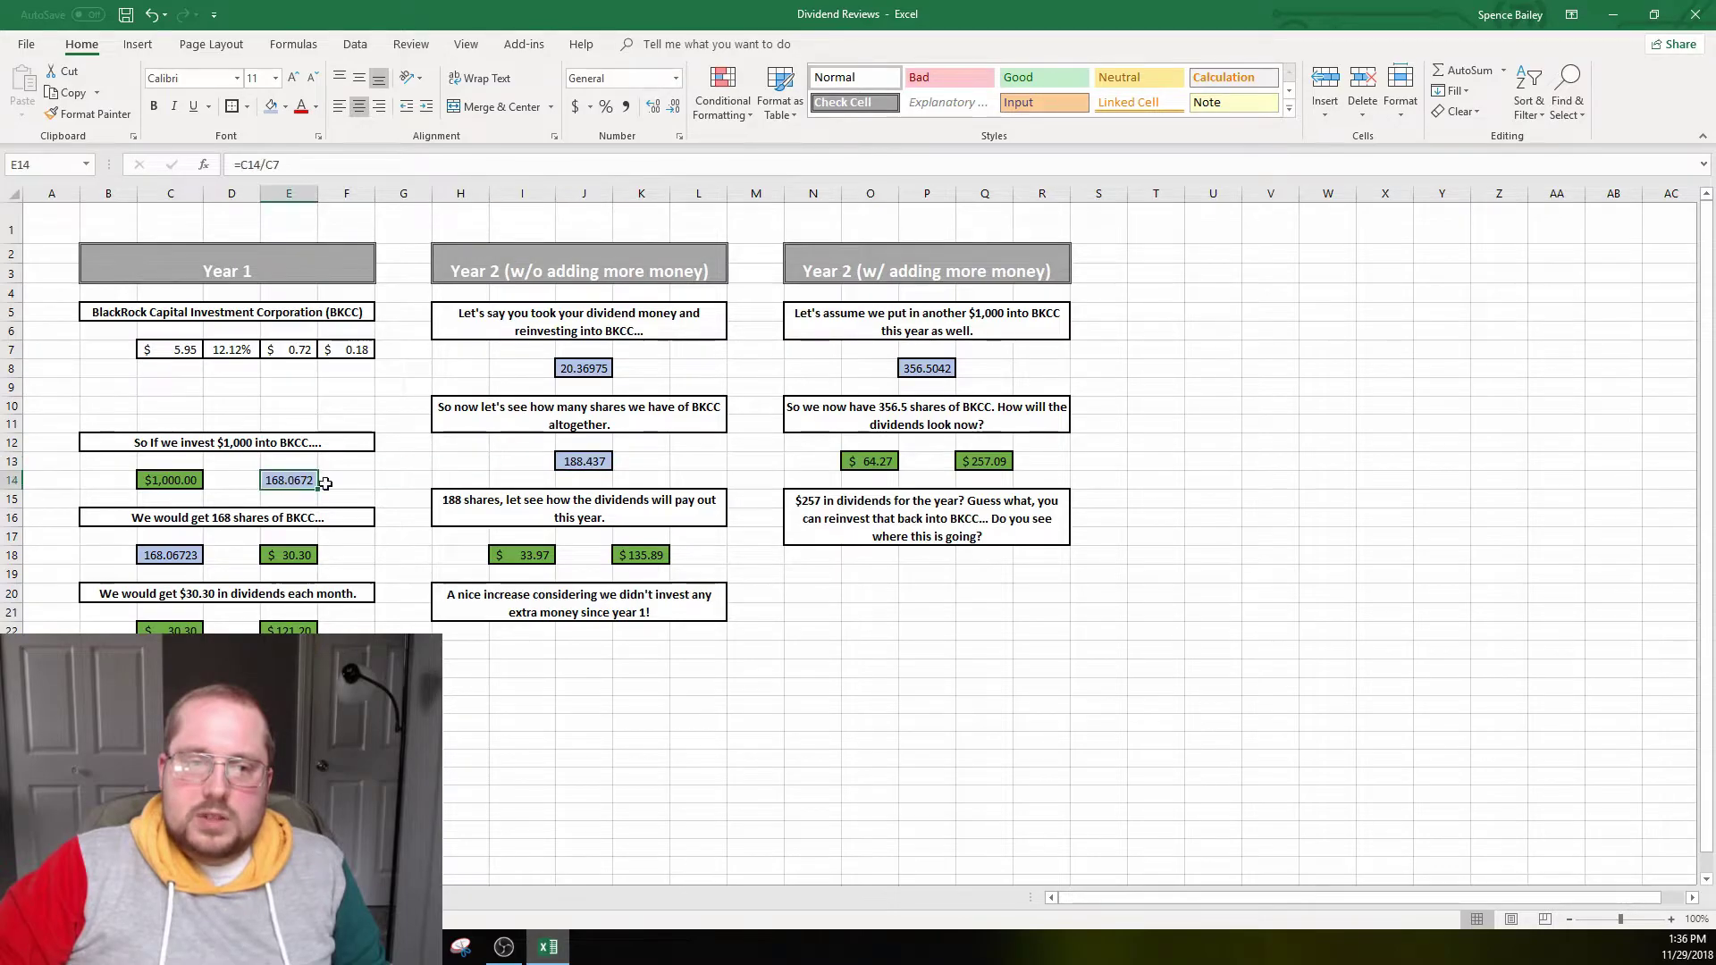
pyautogui.click(577, 460)
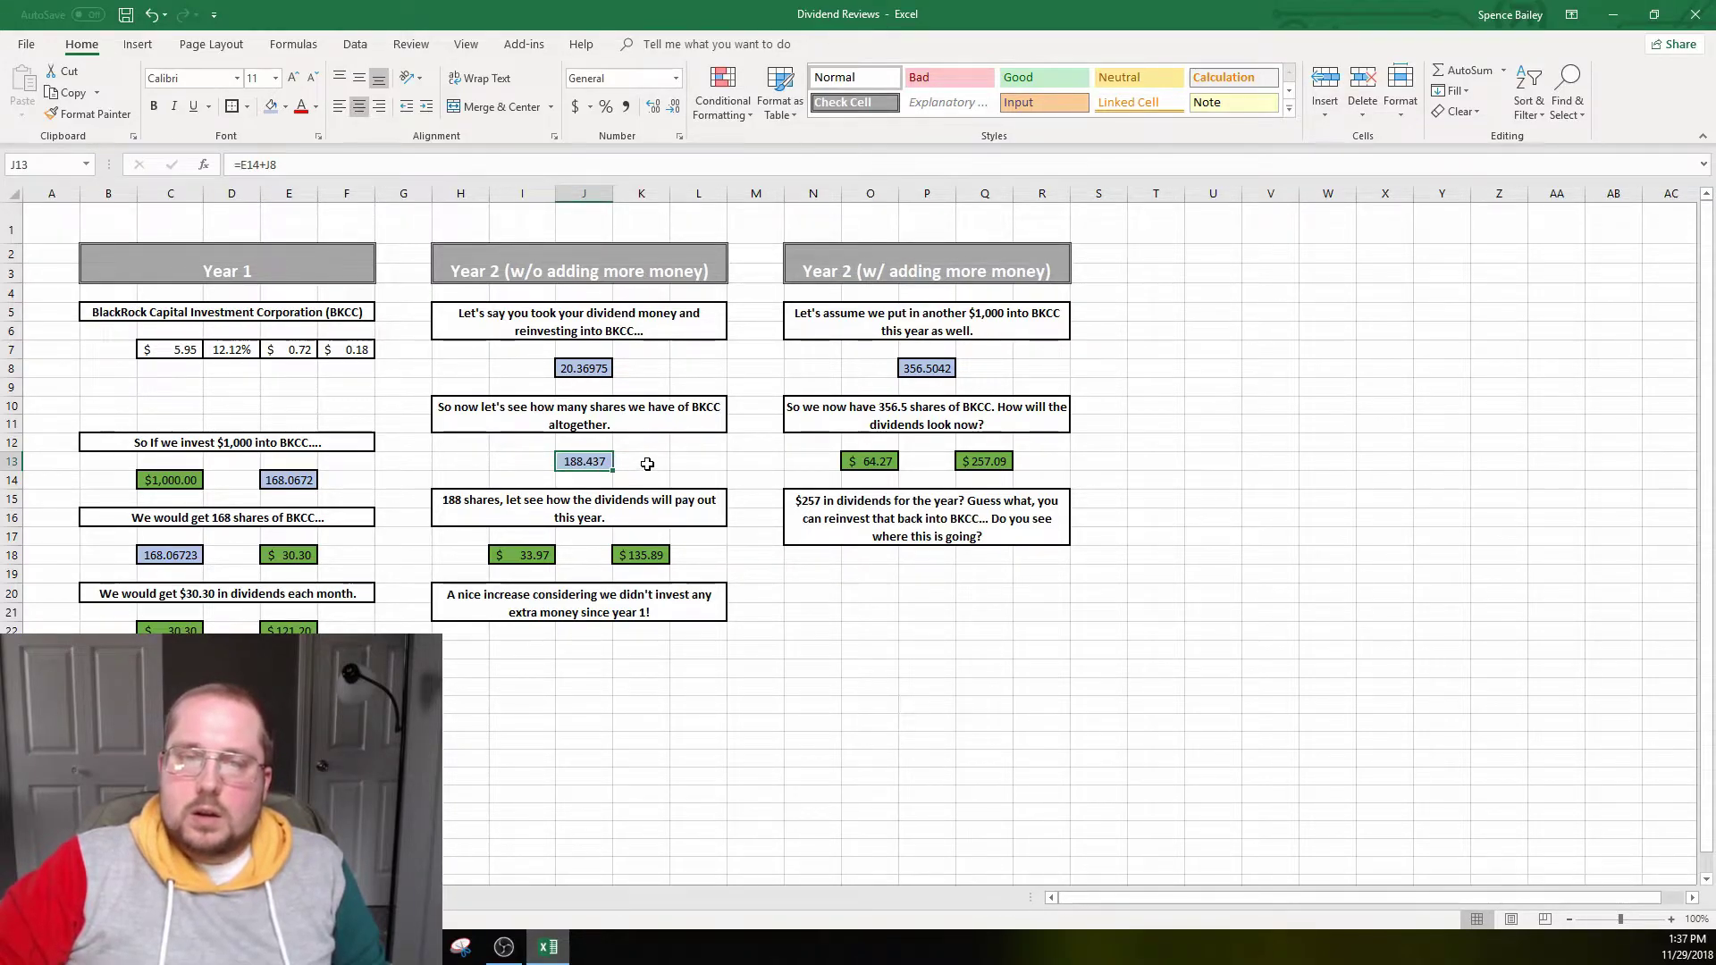
pyautogui.click(545, 268)
pyautogui.click(531, 555)
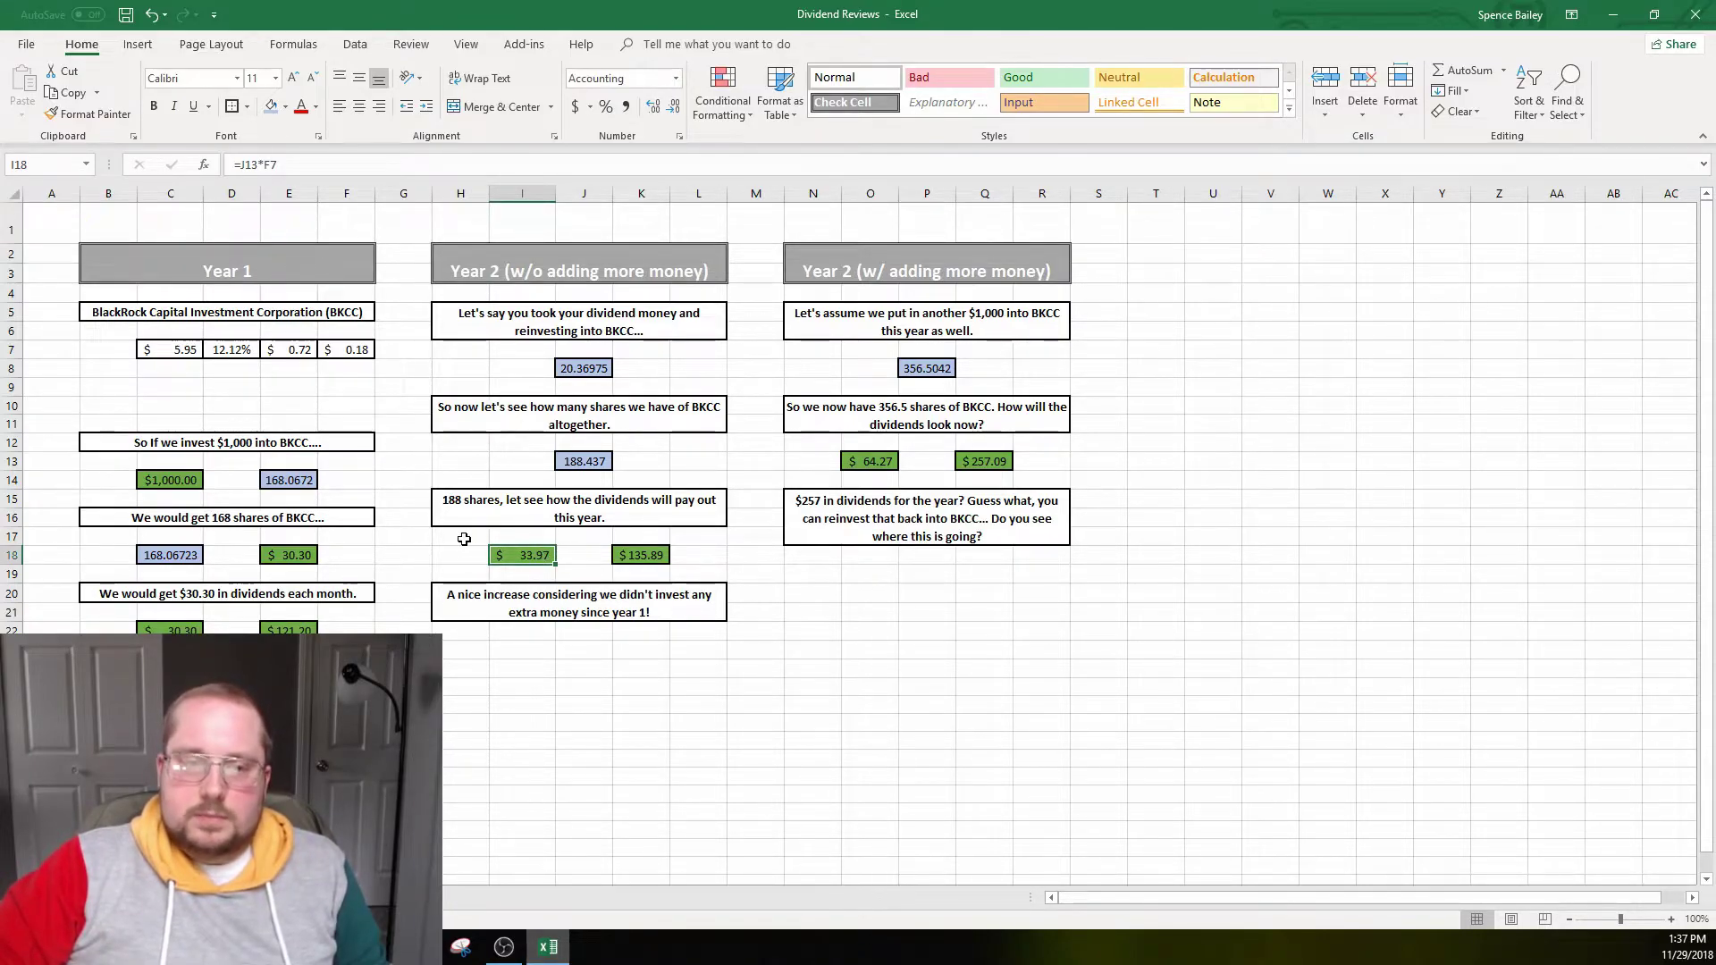
pyautogui.click(420, 555)
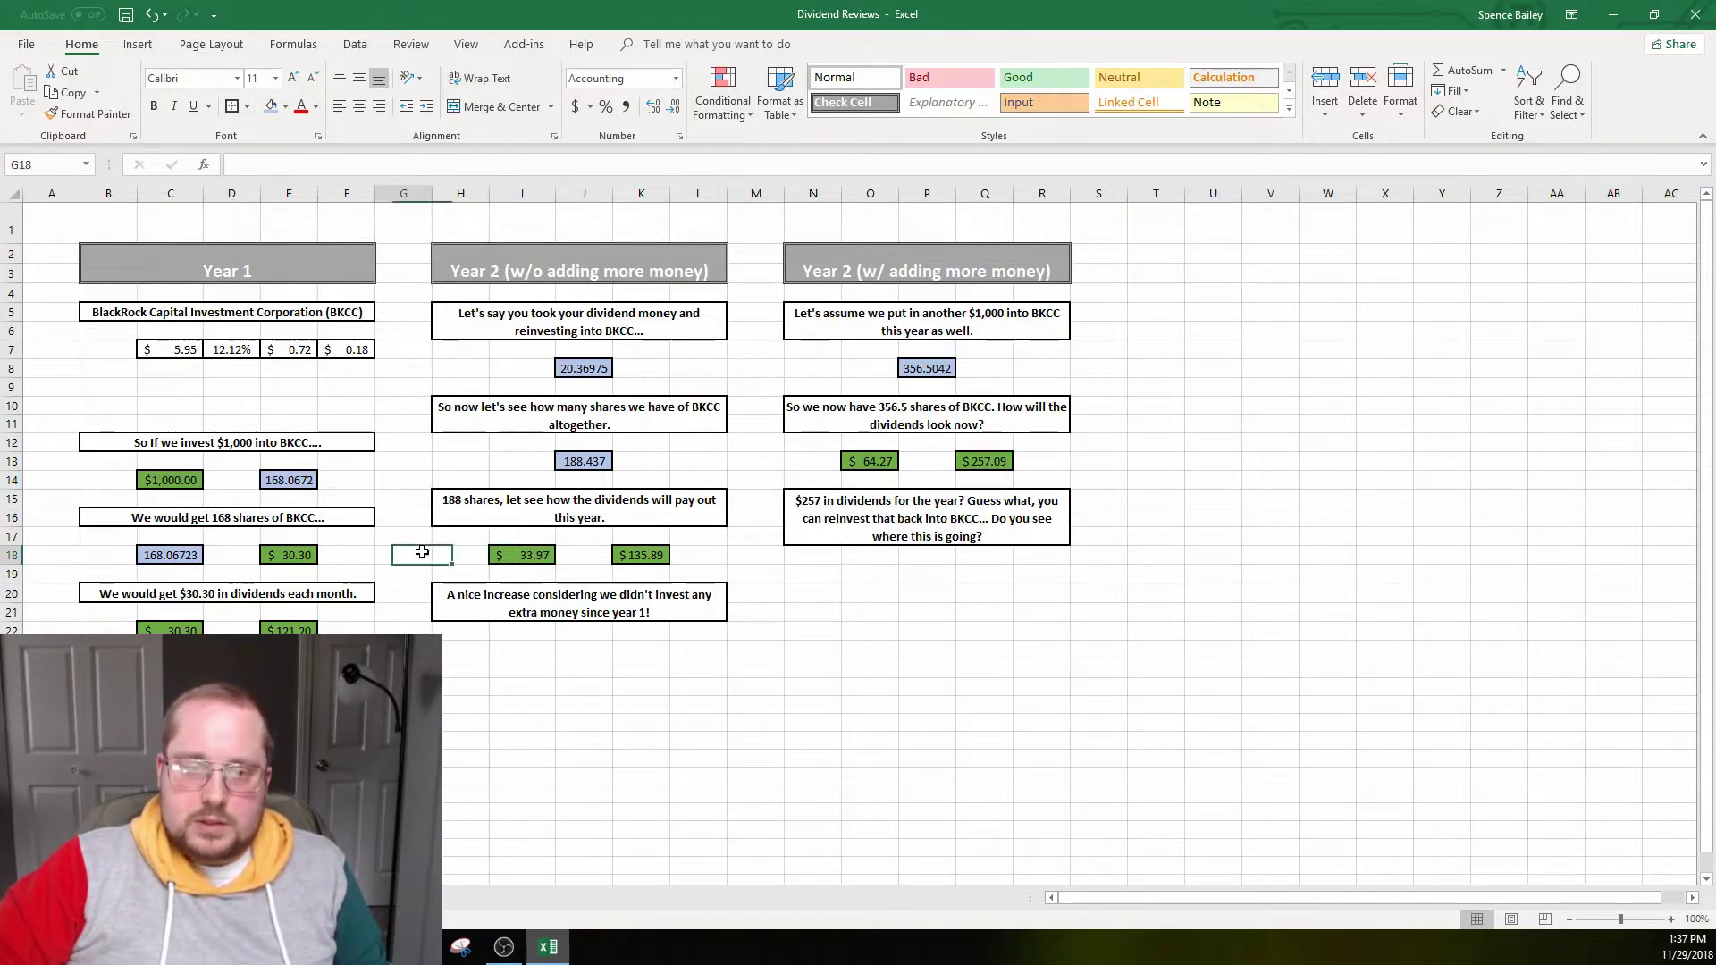
pyautogui.click(307, 556)
pyautogui.click(530, 563)
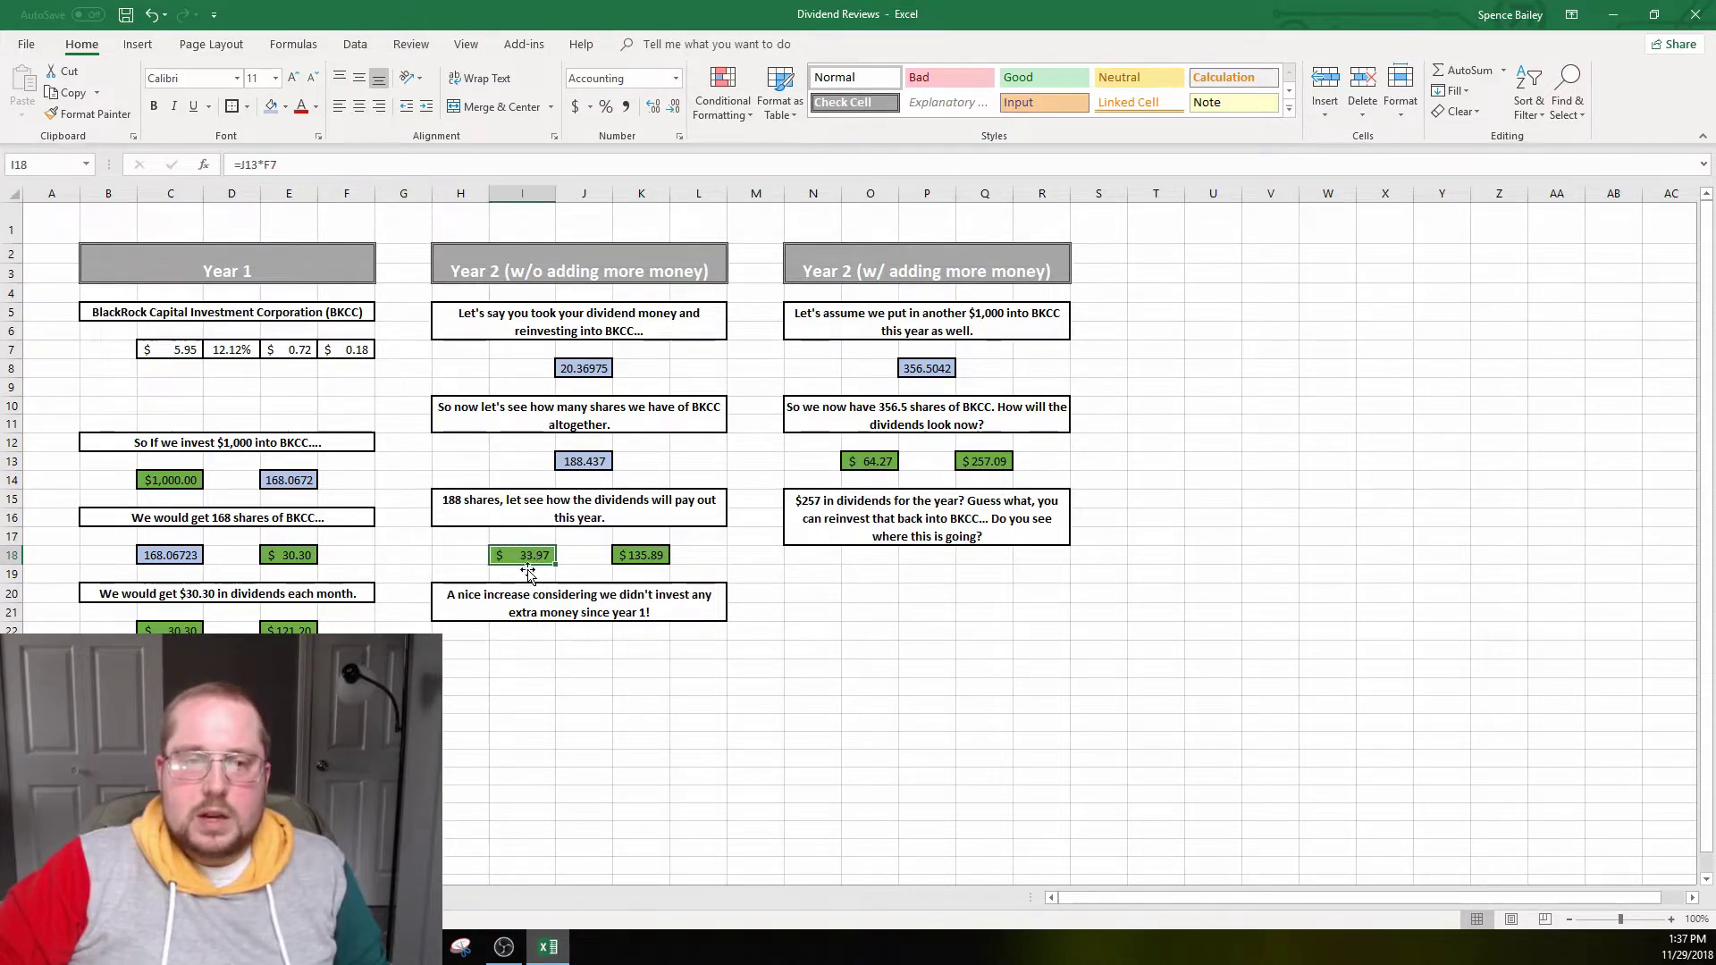
pyautogui.click(584, 555)
pyautogui.click(530, 557)
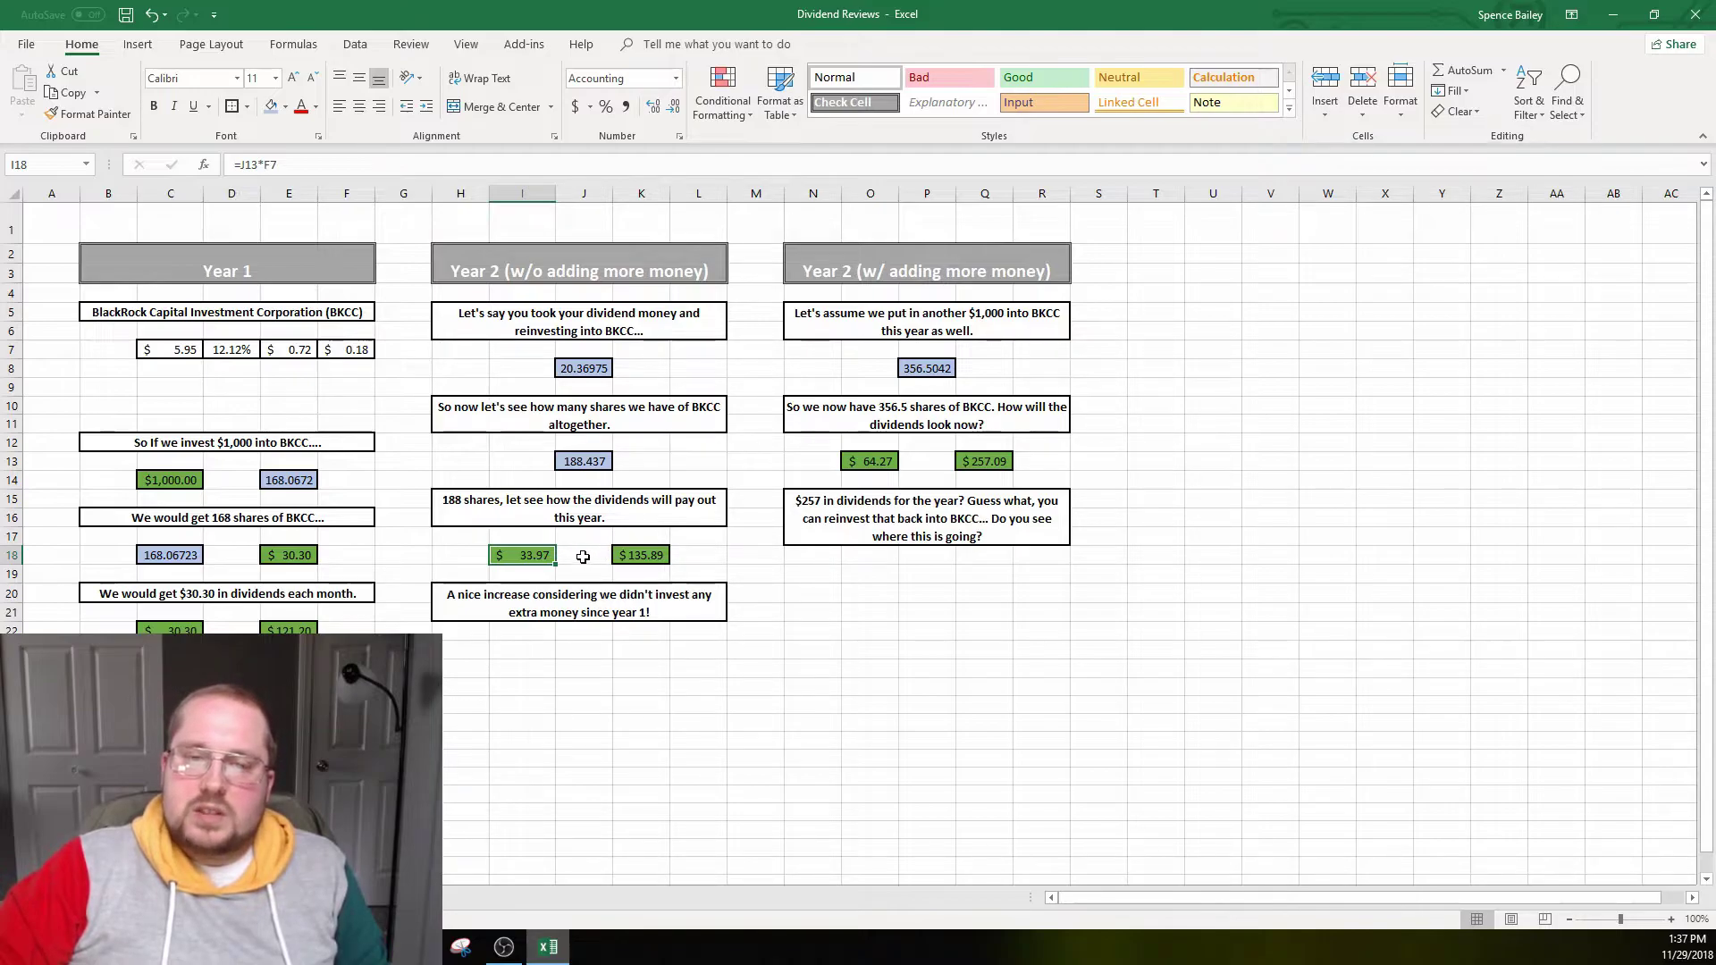
pyautogui.click(626, 556)
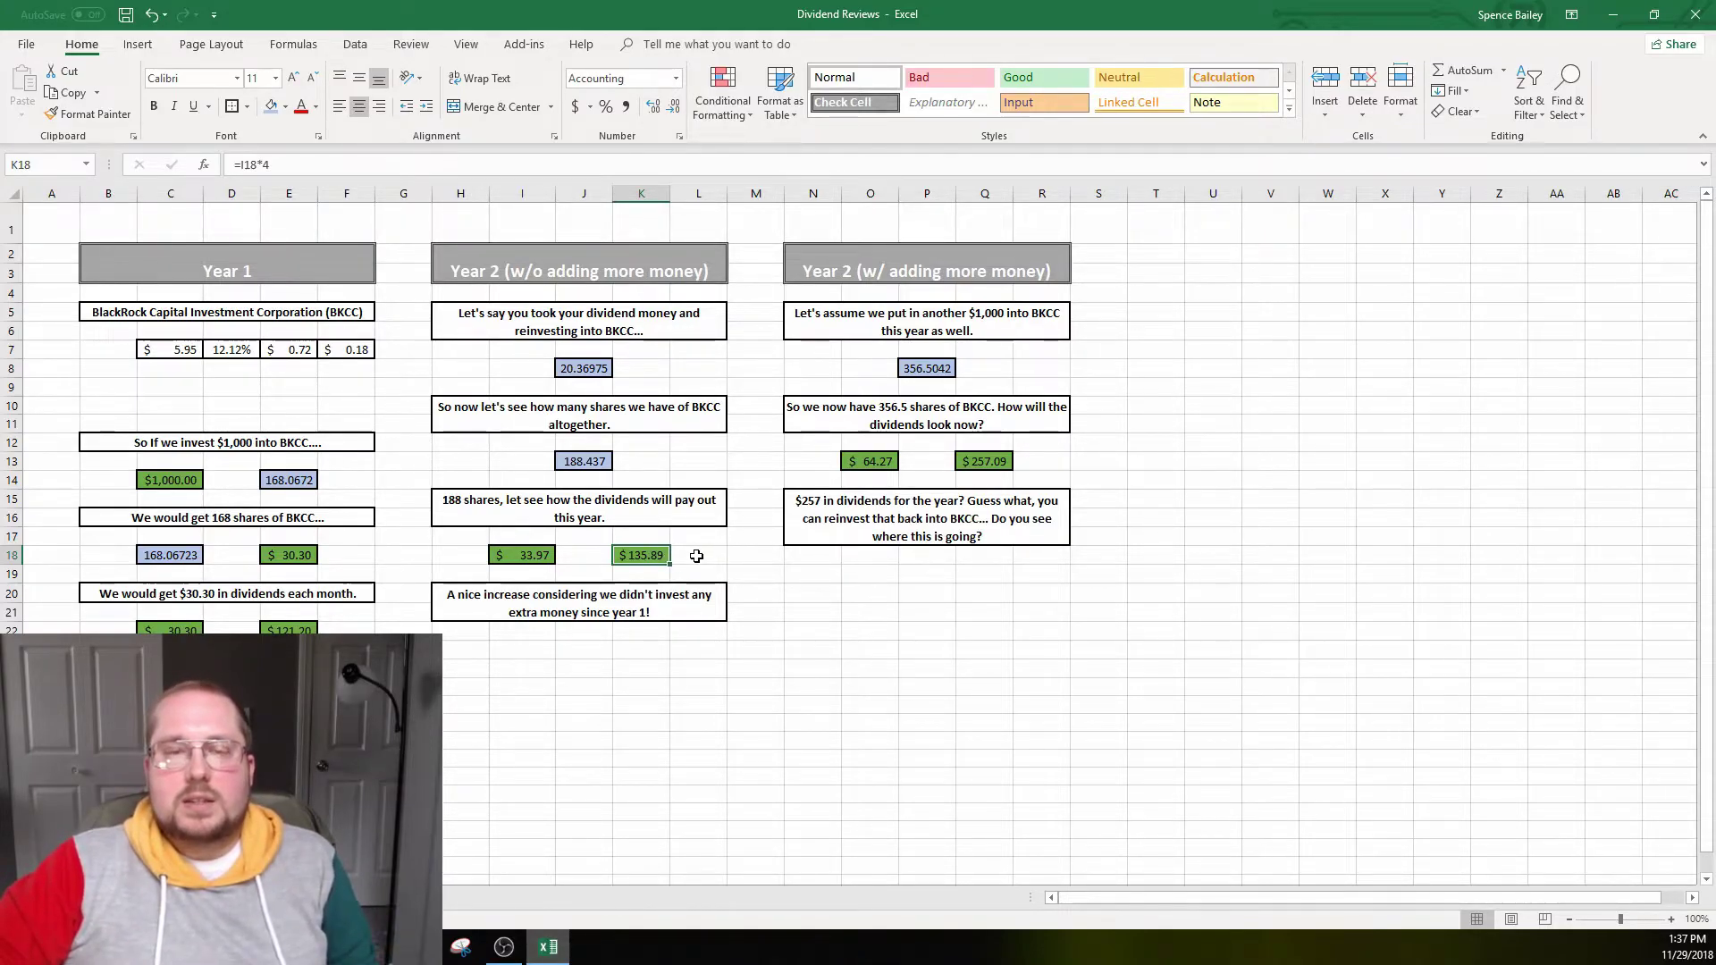
pyautogui.click(697, 556)
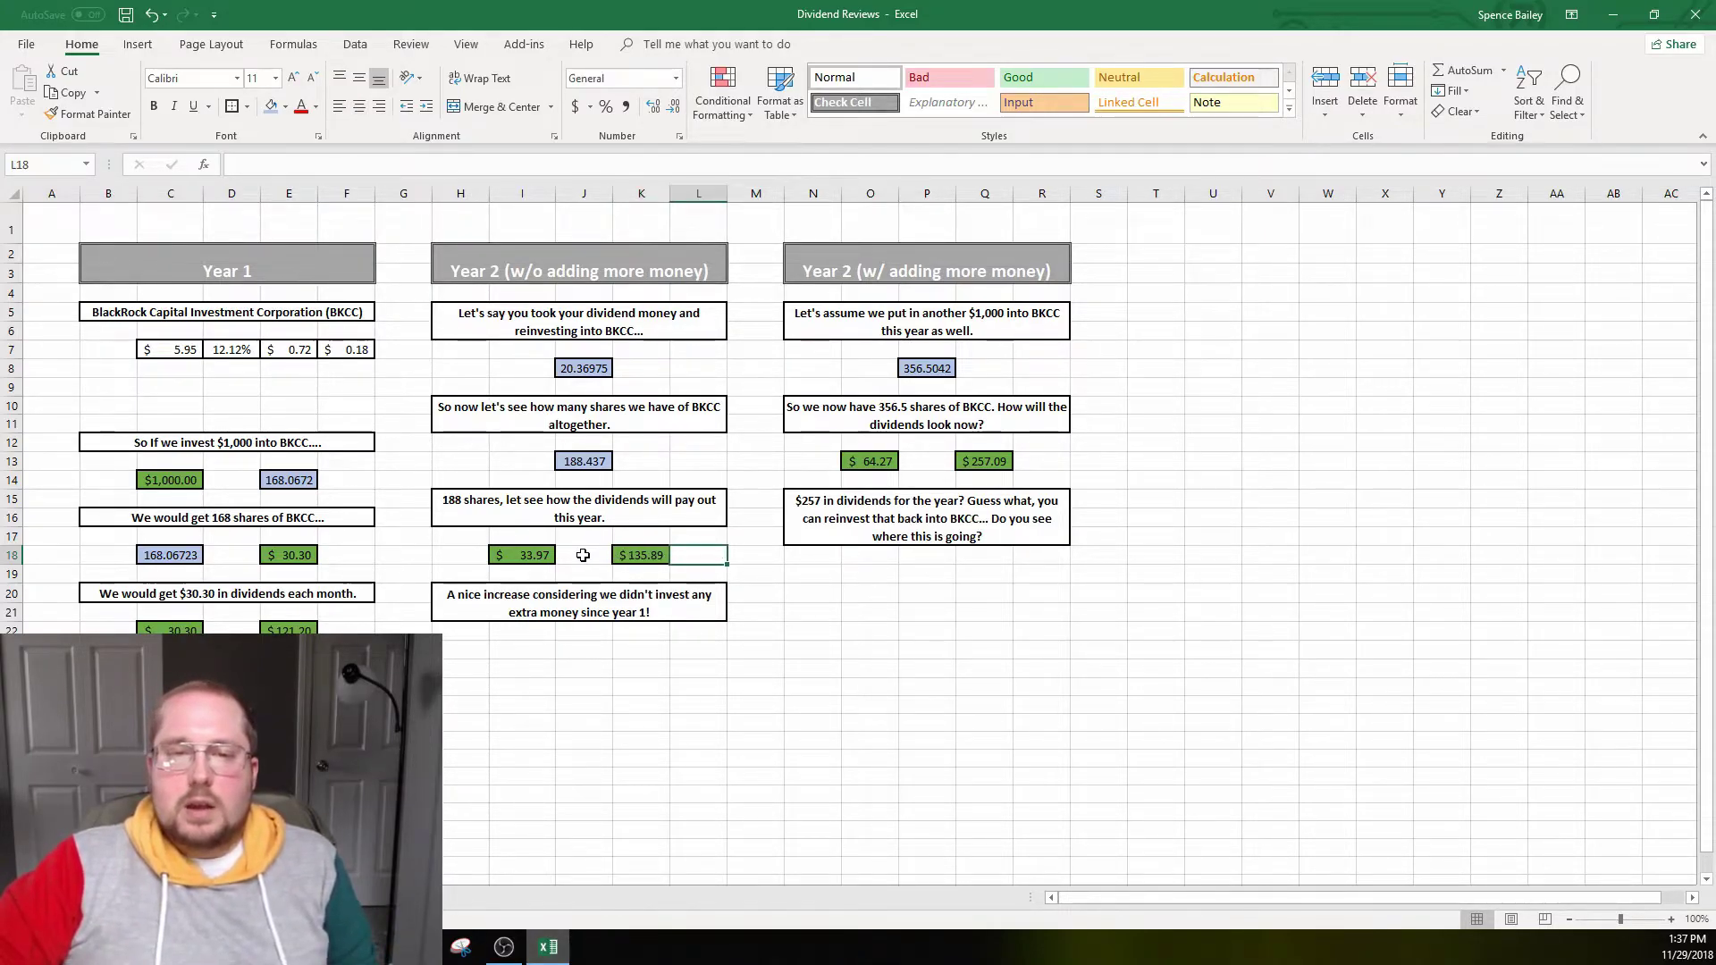
pyautogui.click(583, 555)
pyautogui.click(636, 555)
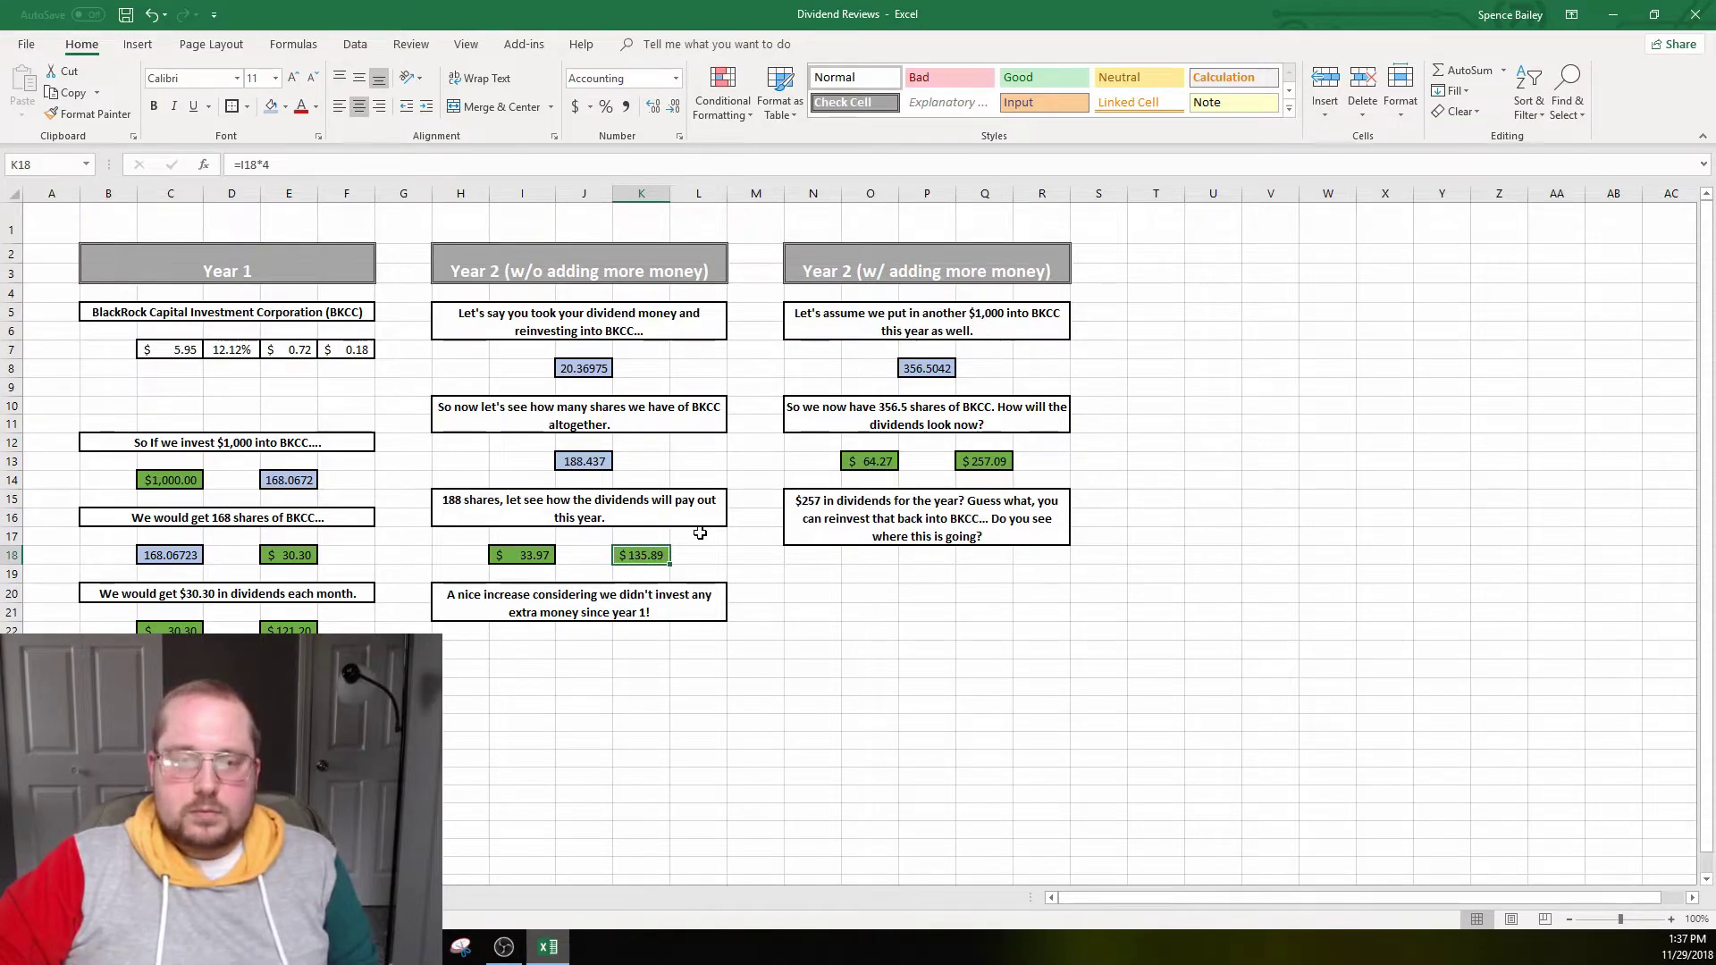
pyautogui.click(178, 476)
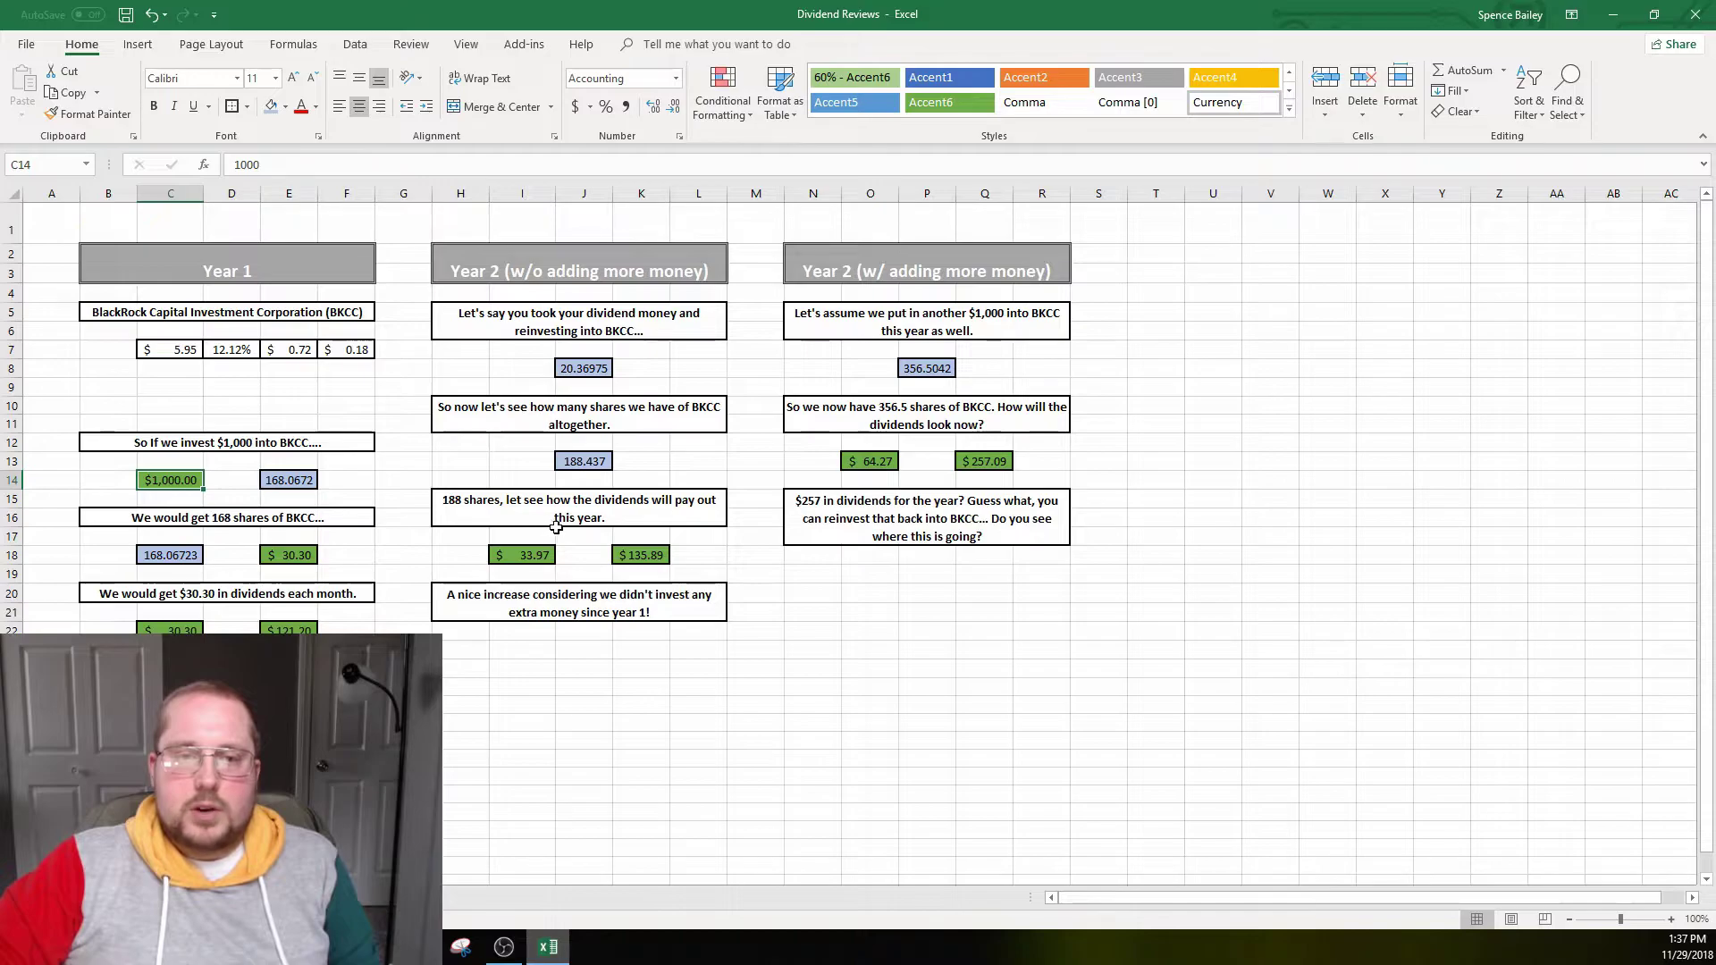
pyautogui.click(656, 560)
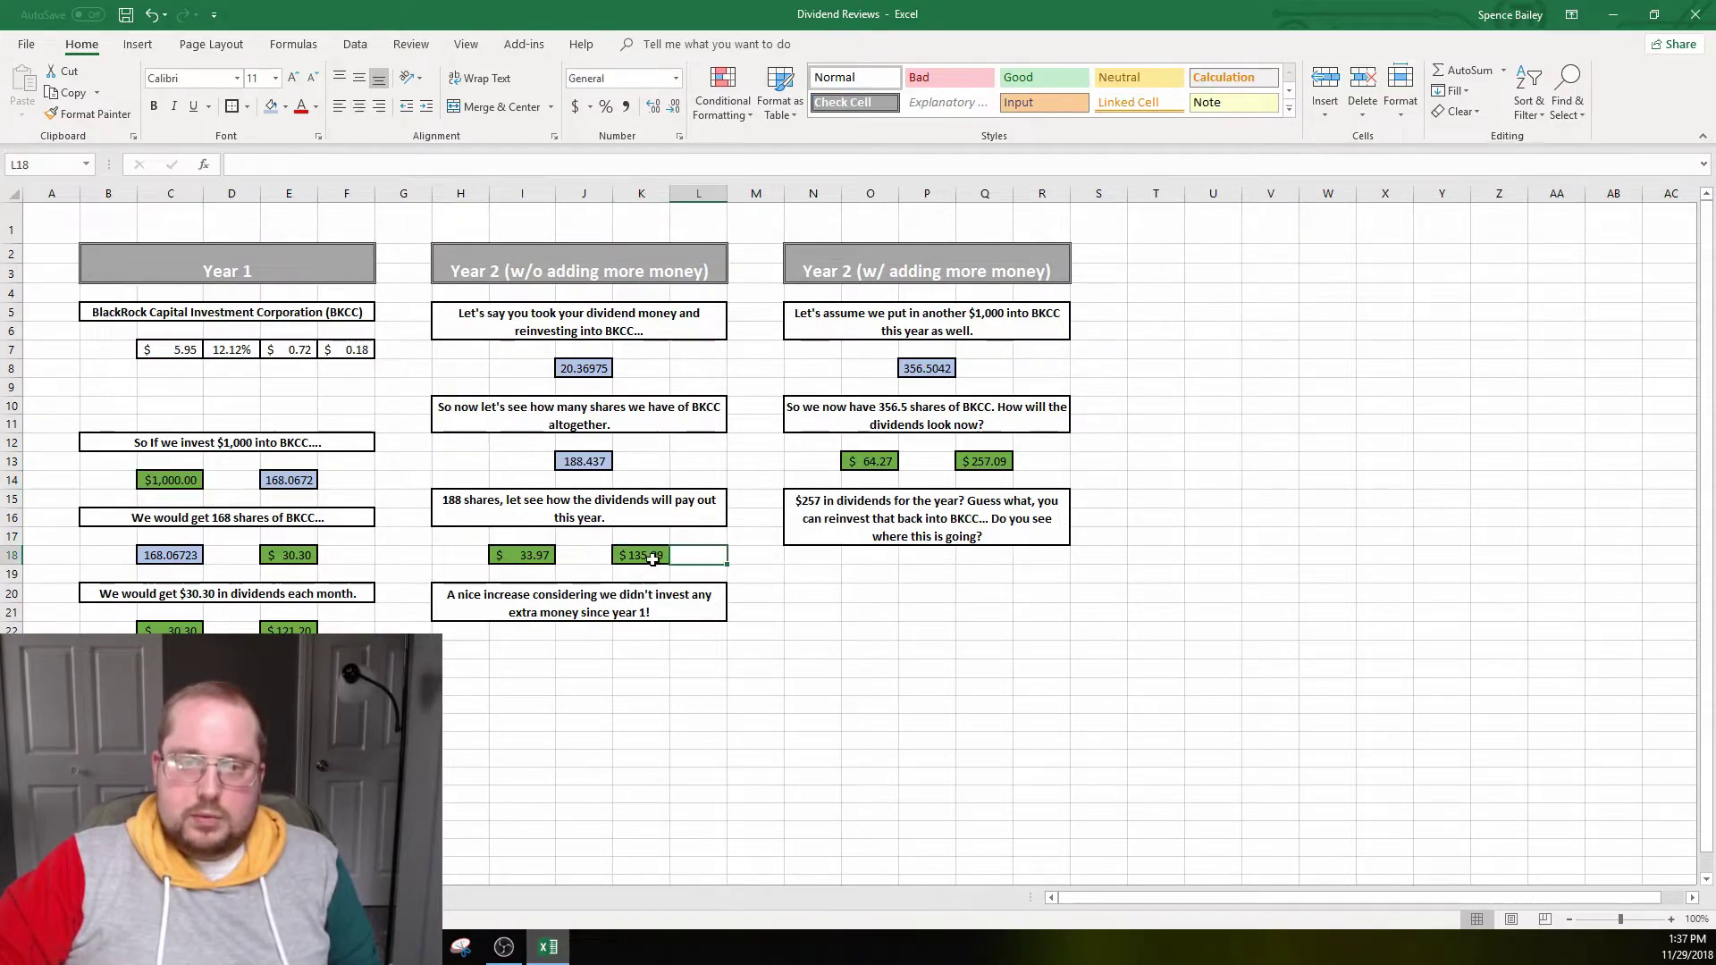
pyautogui.click(579, 555)
pyautogui.click(646, 555)
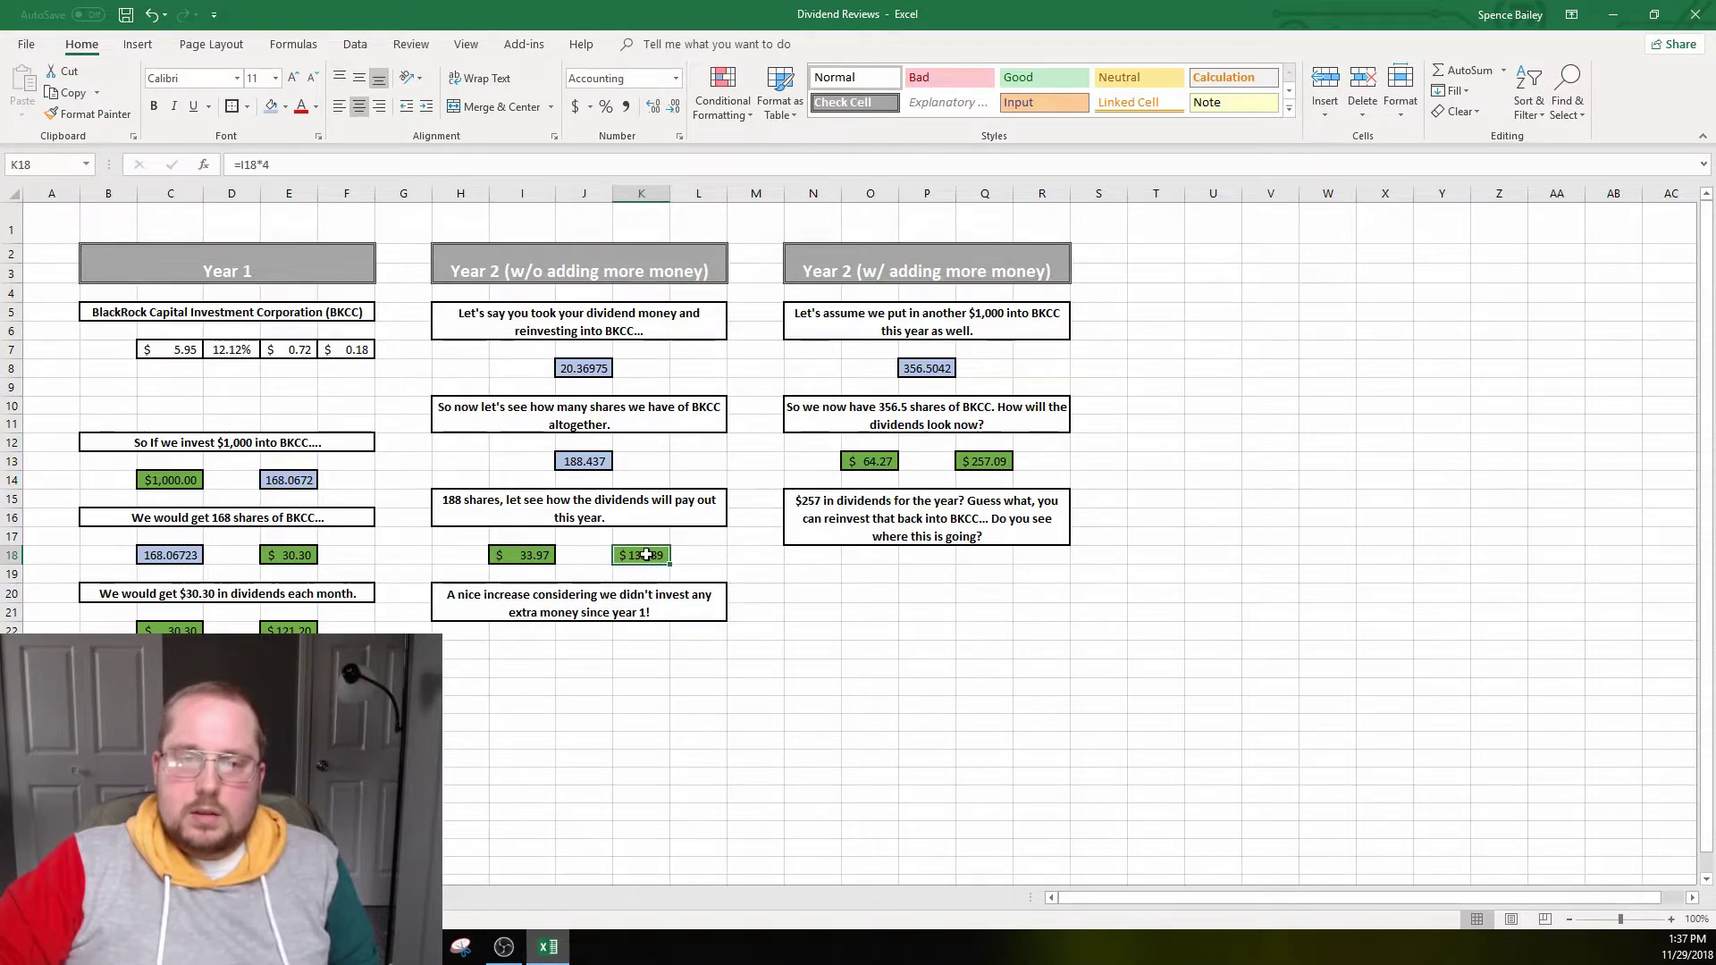
pyautogui.click(583, 555)
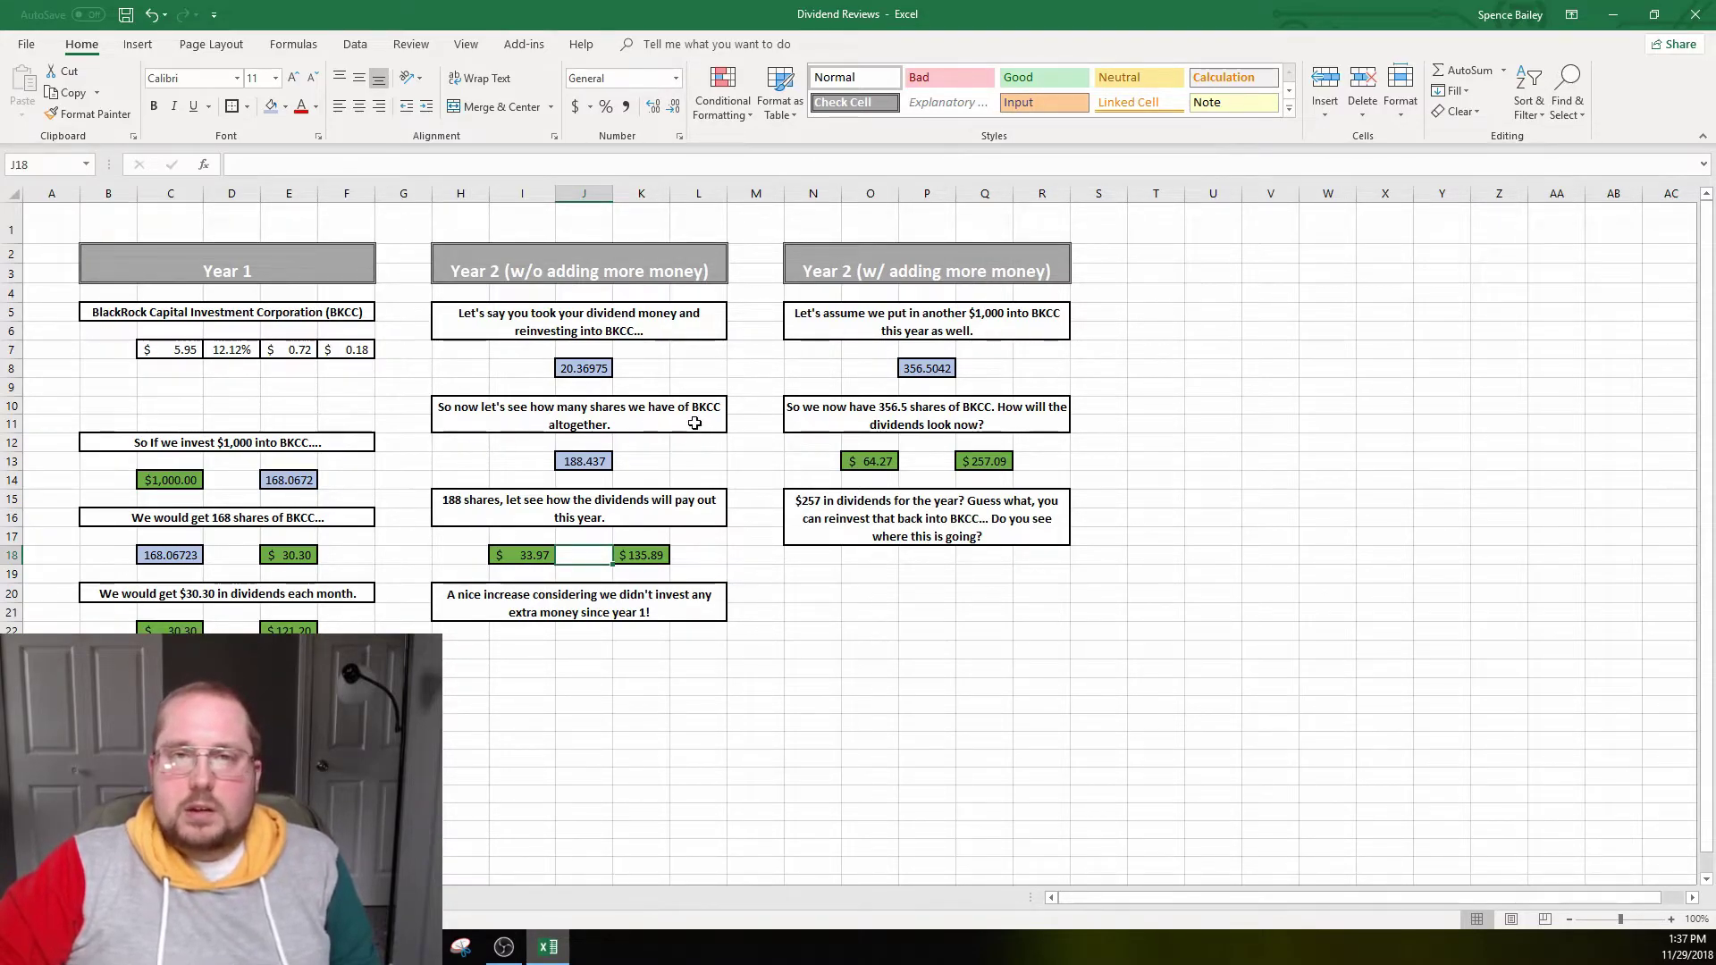
pyautogui.click(945, 266)
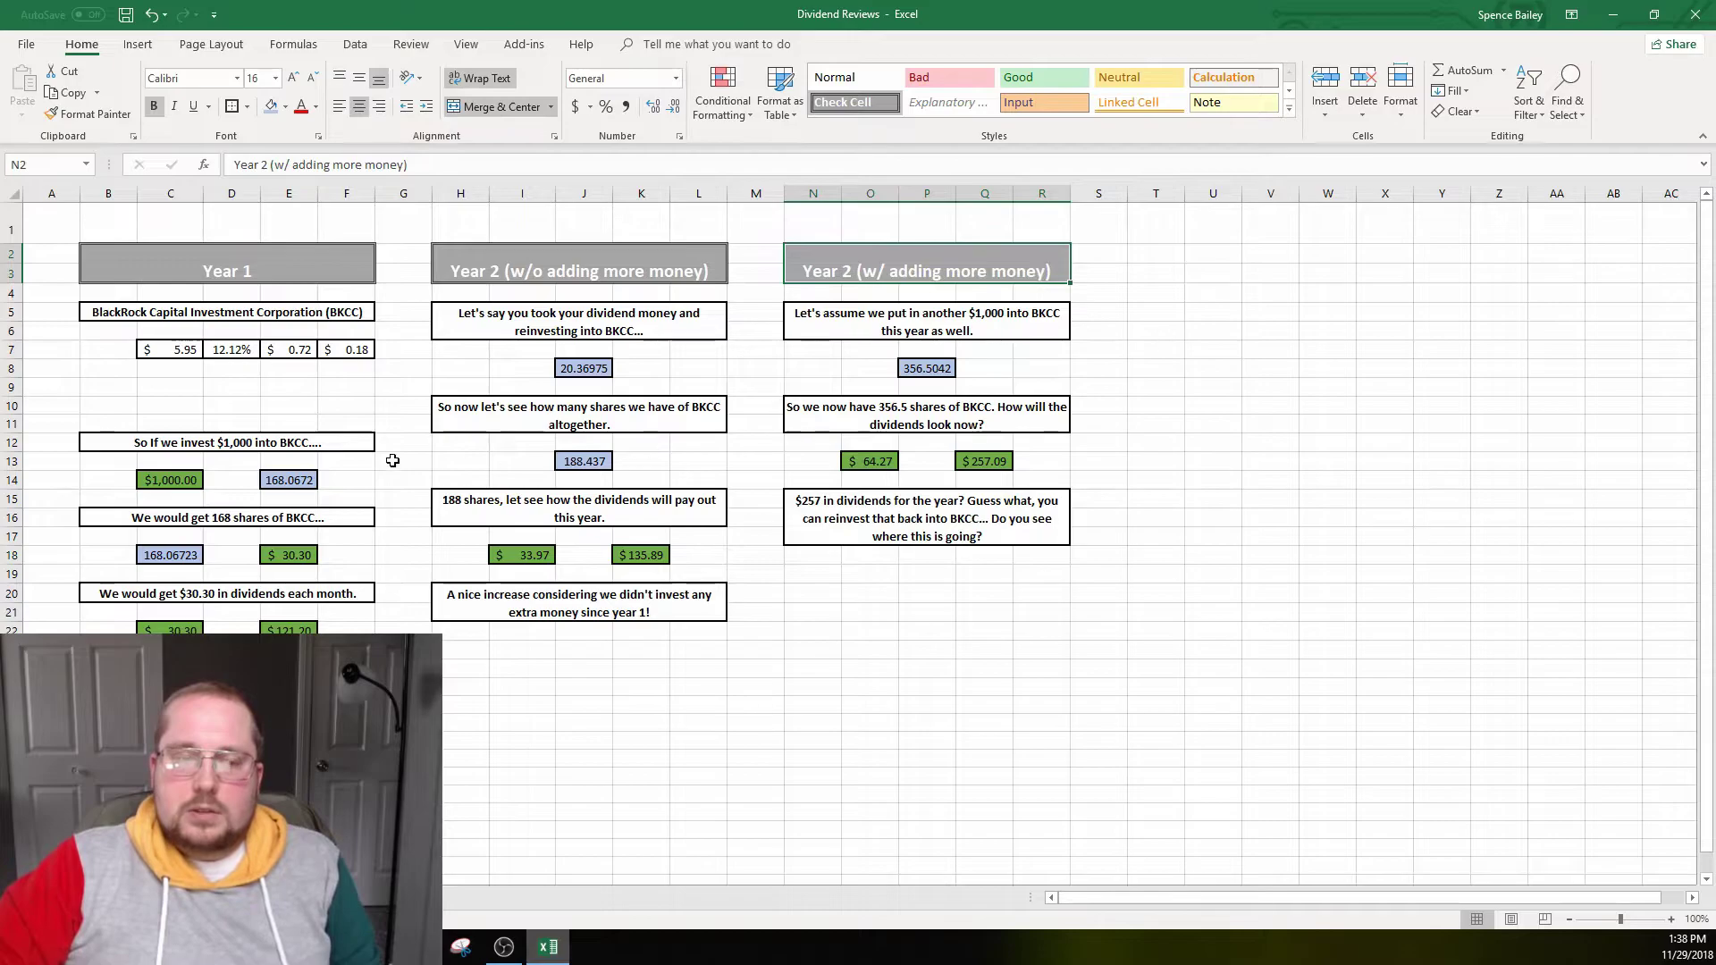
pyautogui.click(188, 483)
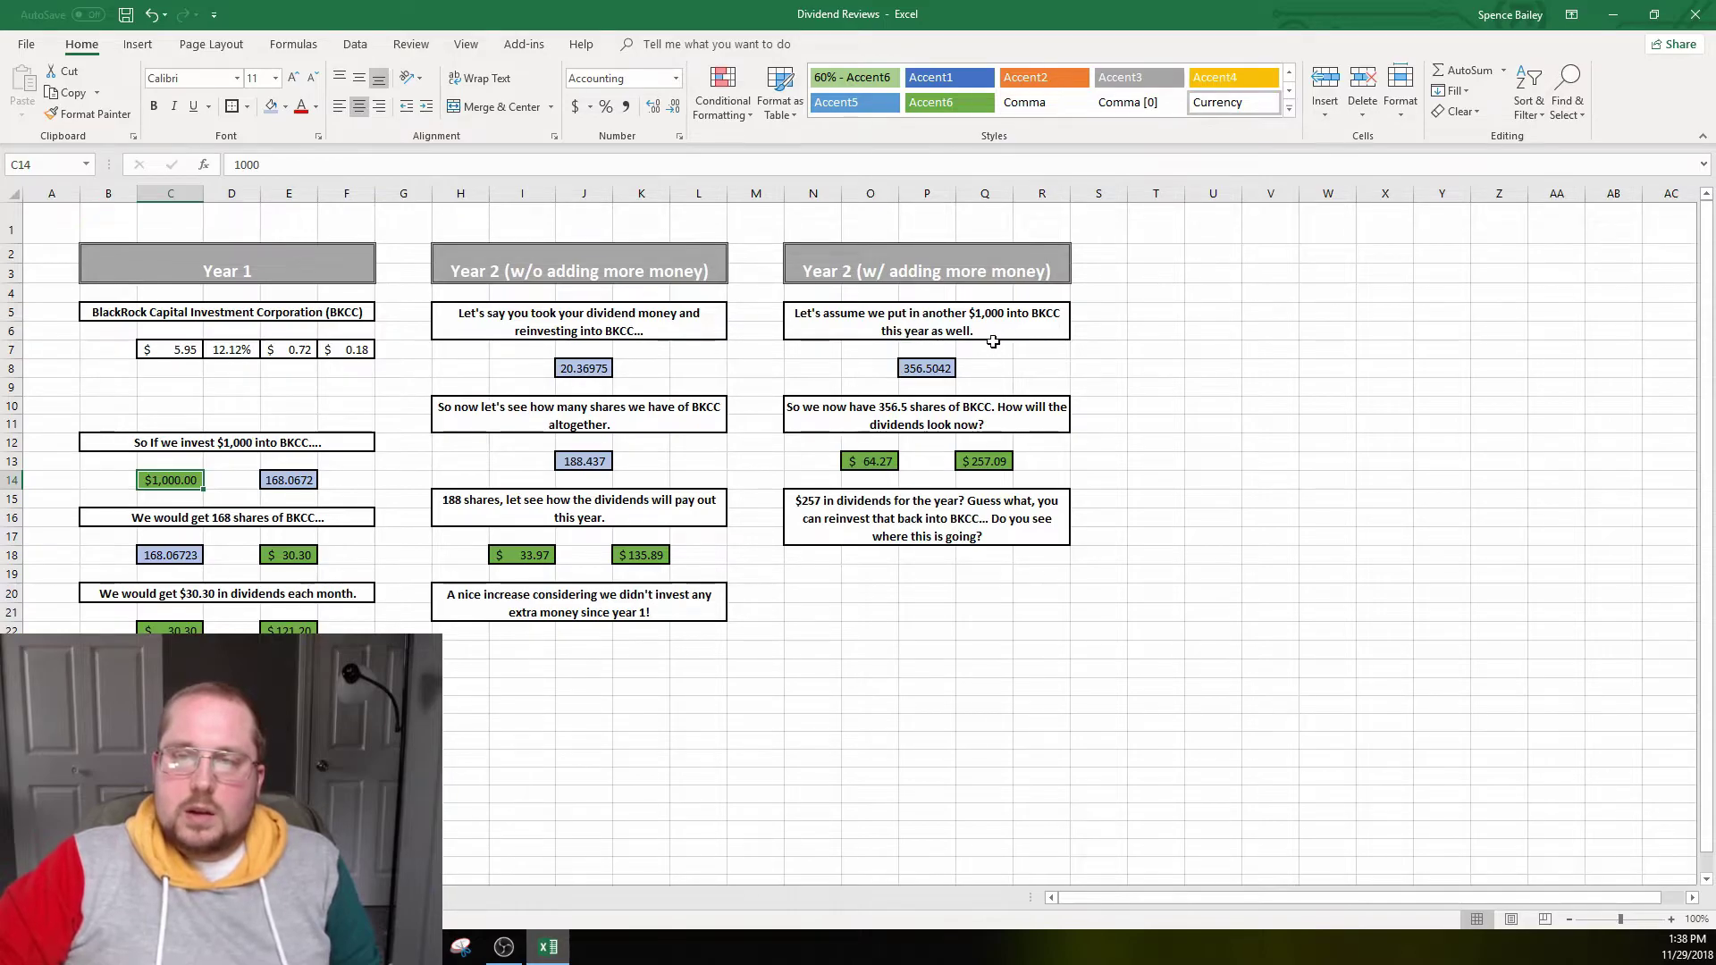
pyautogui.click(939, 366)
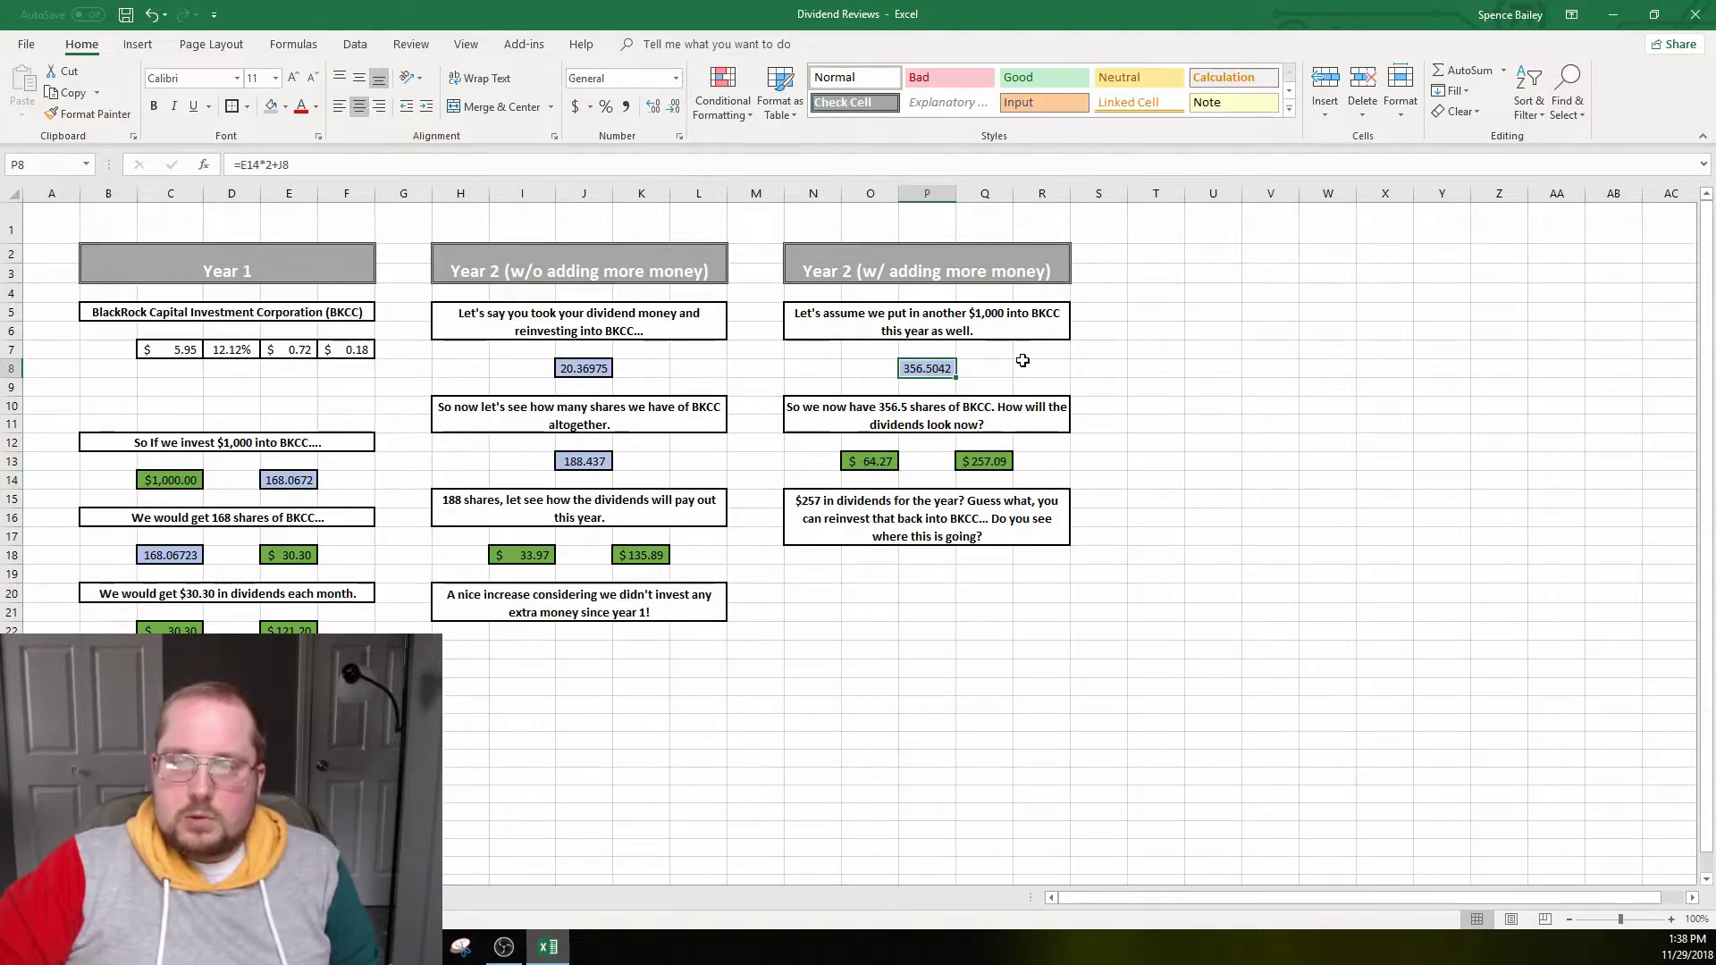
pyautogui.click(1017, 329)
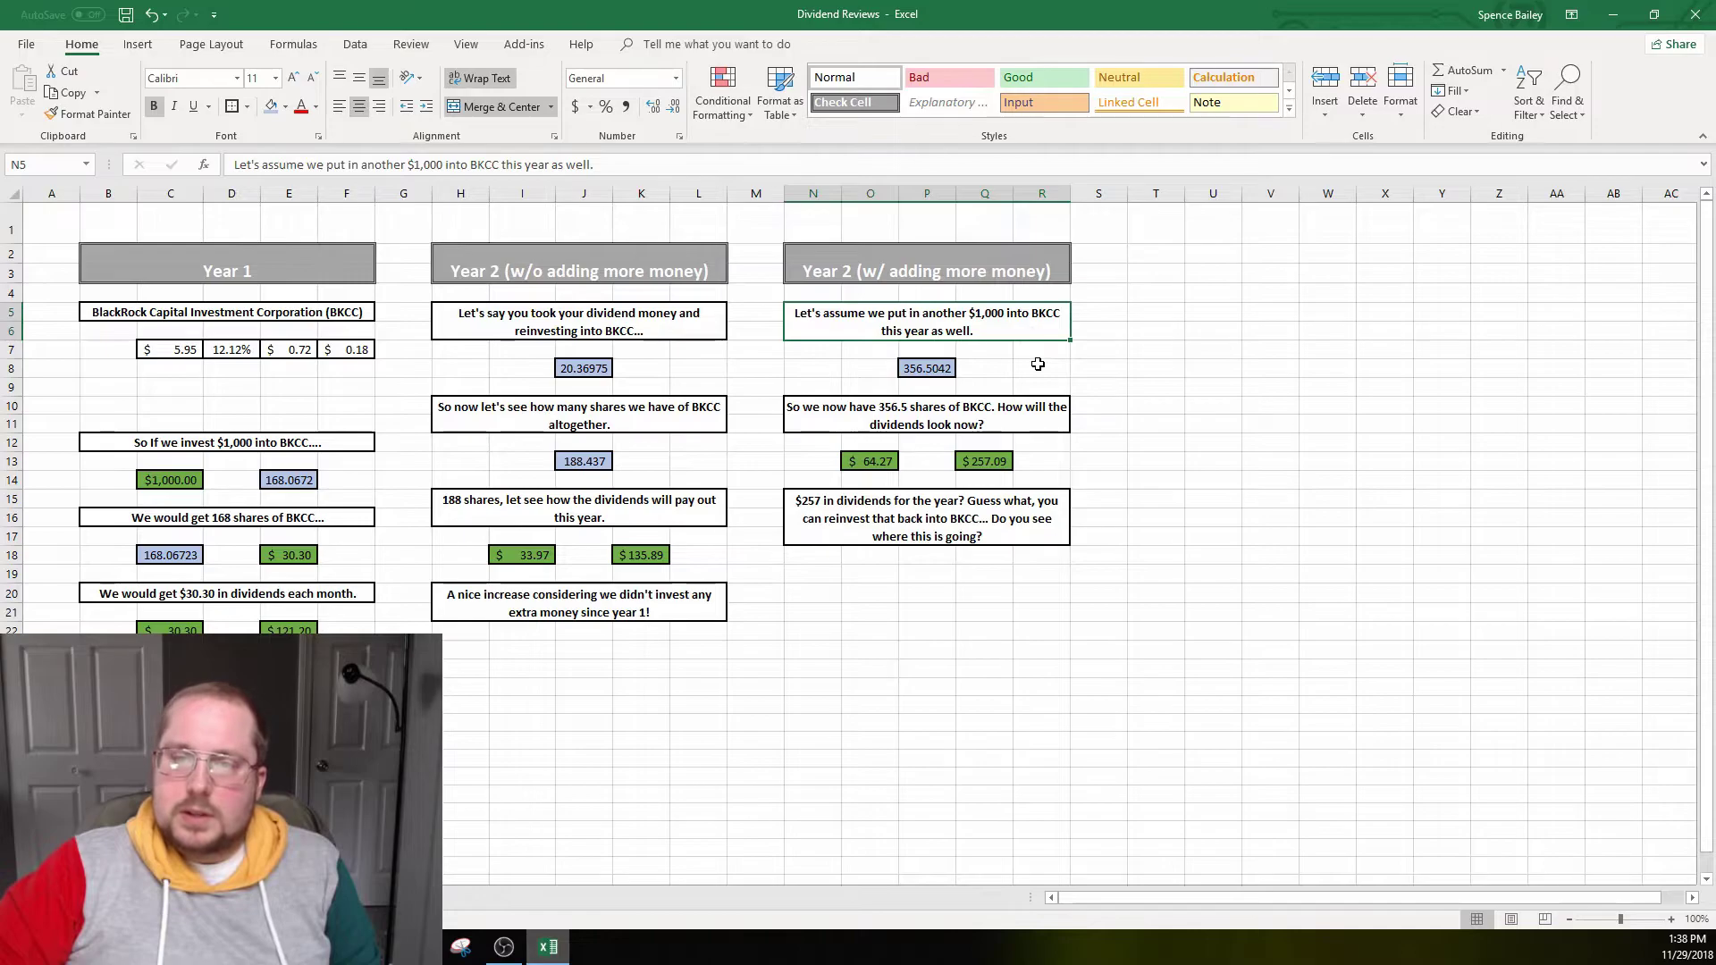
pyautogui.click(1037, 366)
pyautogui.click(984, 320)
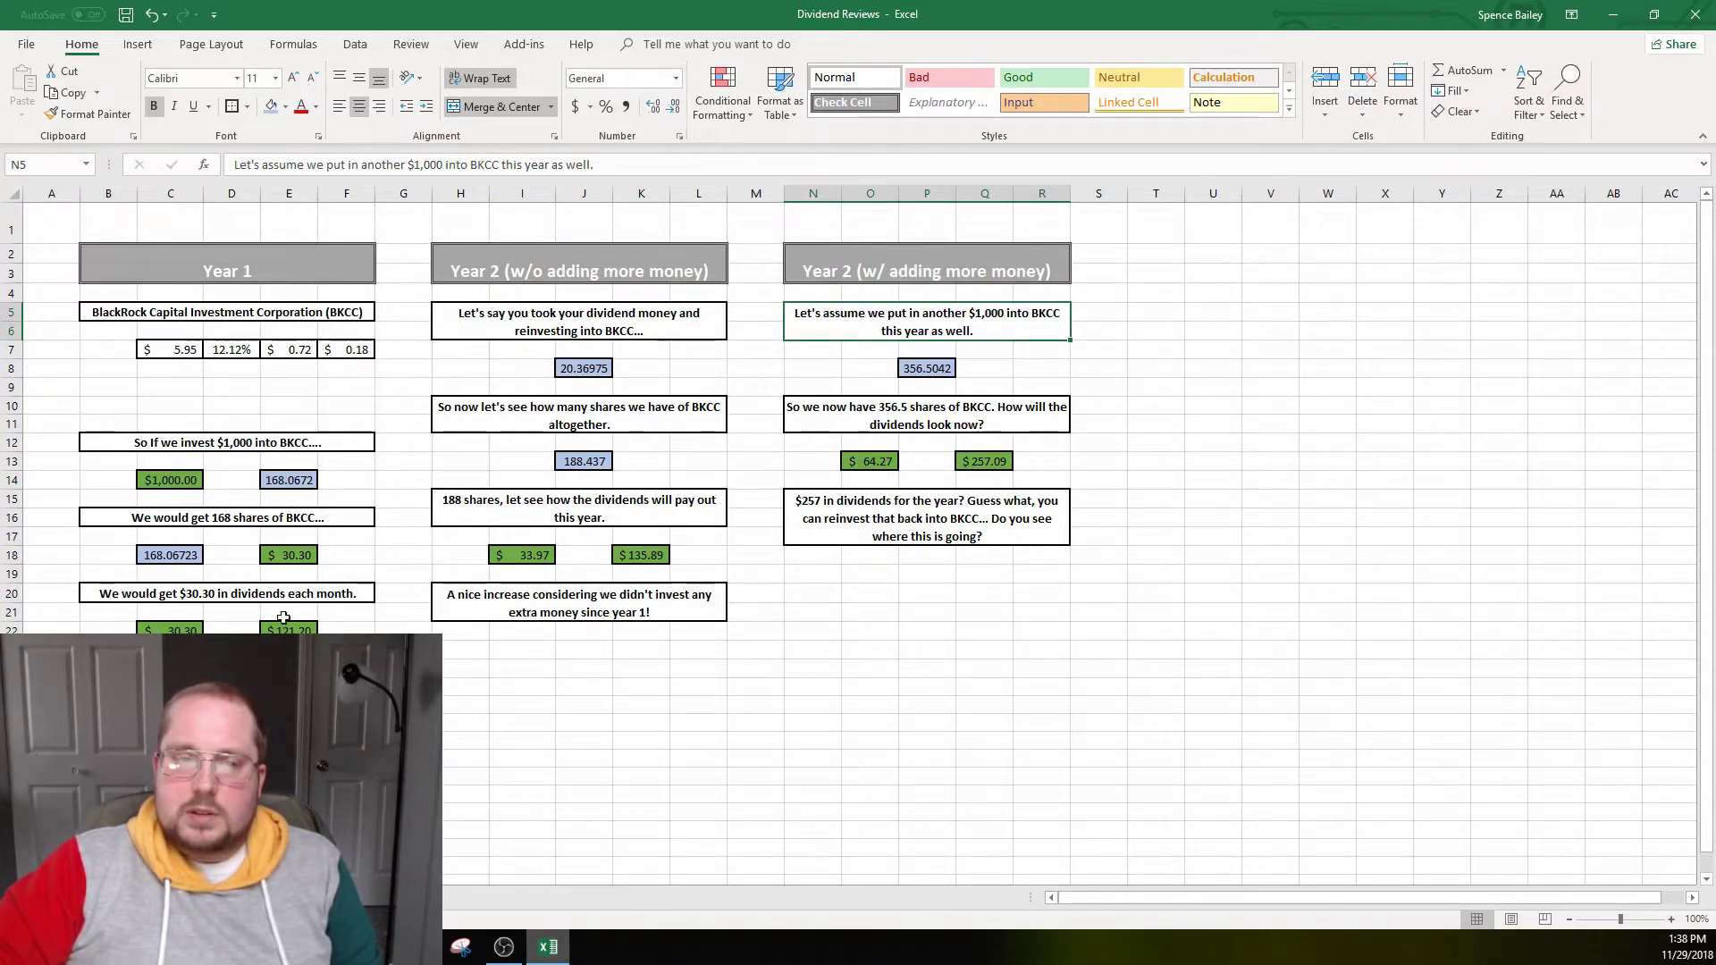
pyautogui.click(582, 370)
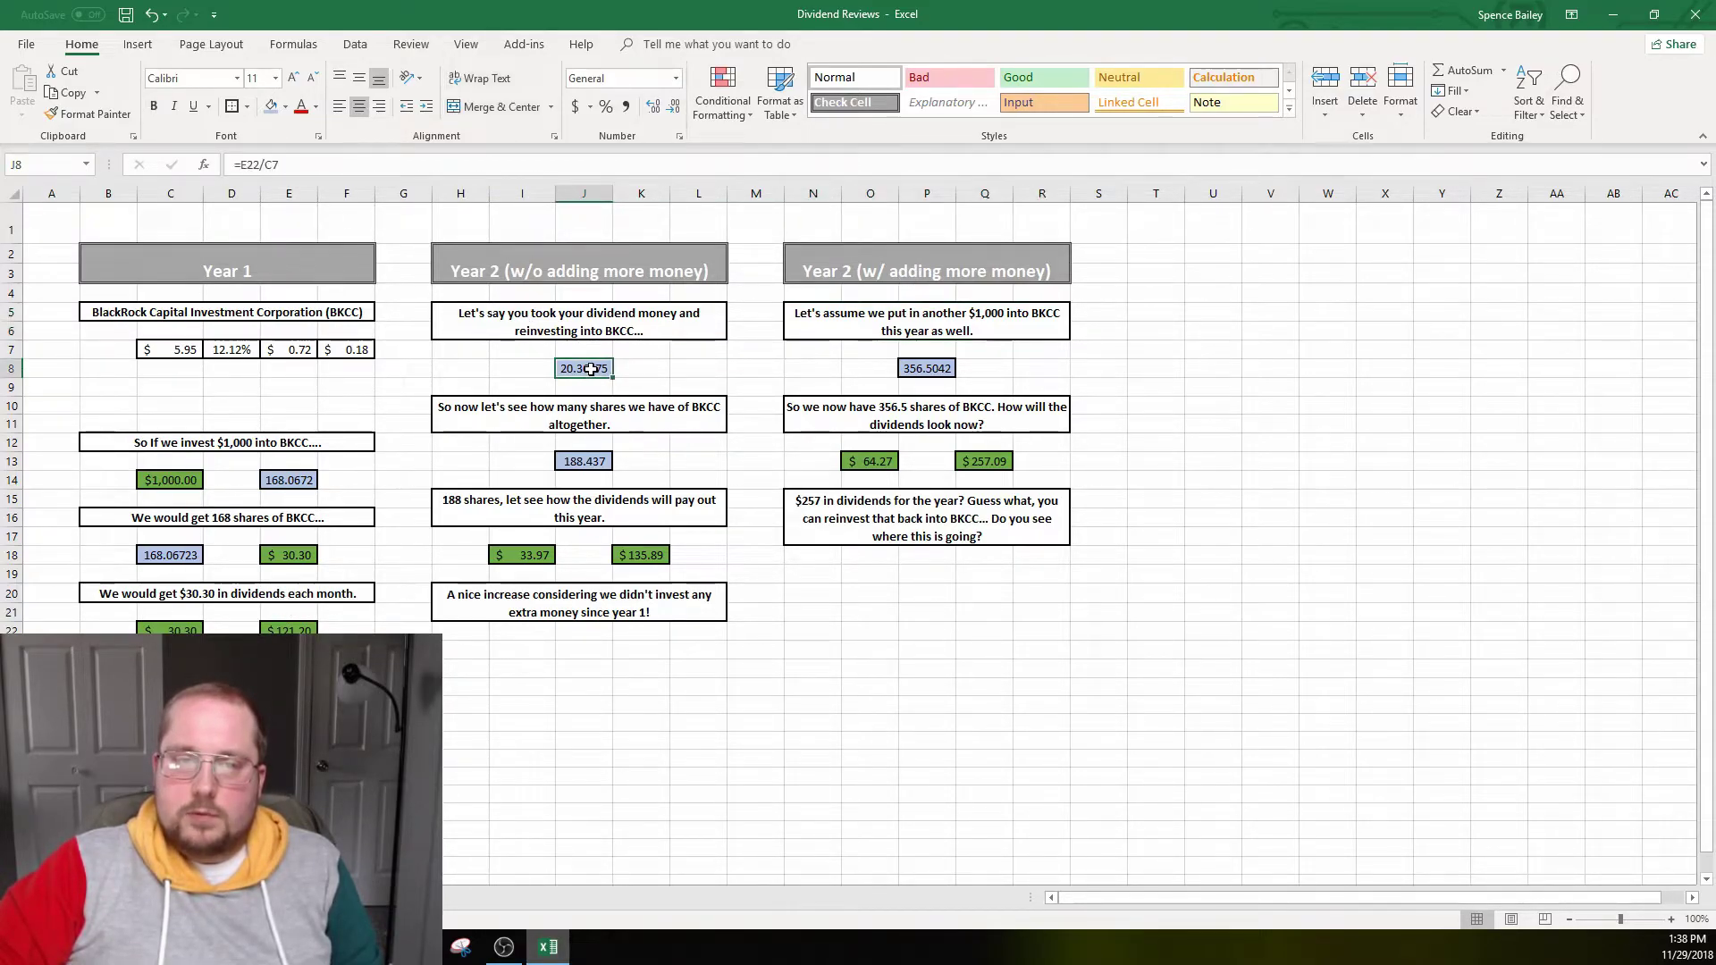
pyautogui.click(922, 366)
pyautogui.click(898, 417)
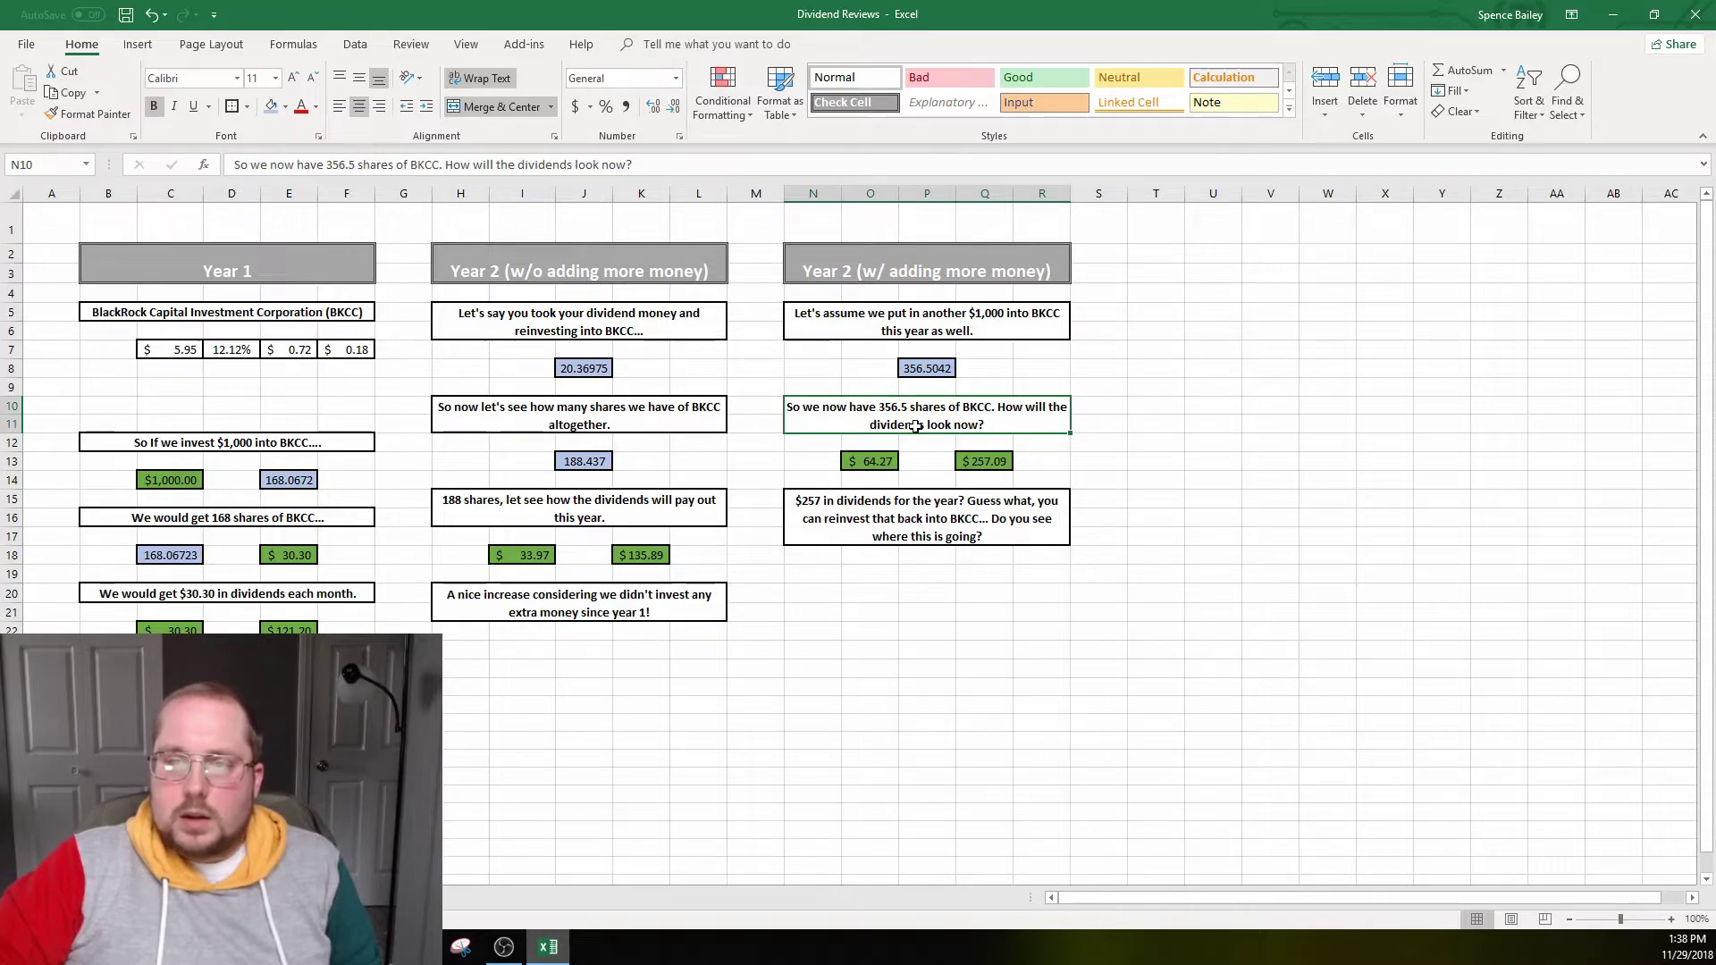
# Step: Check the $64.27 dividend formula in O13 and the $257.09 total in Q13
pyautogui.click(883, 461)
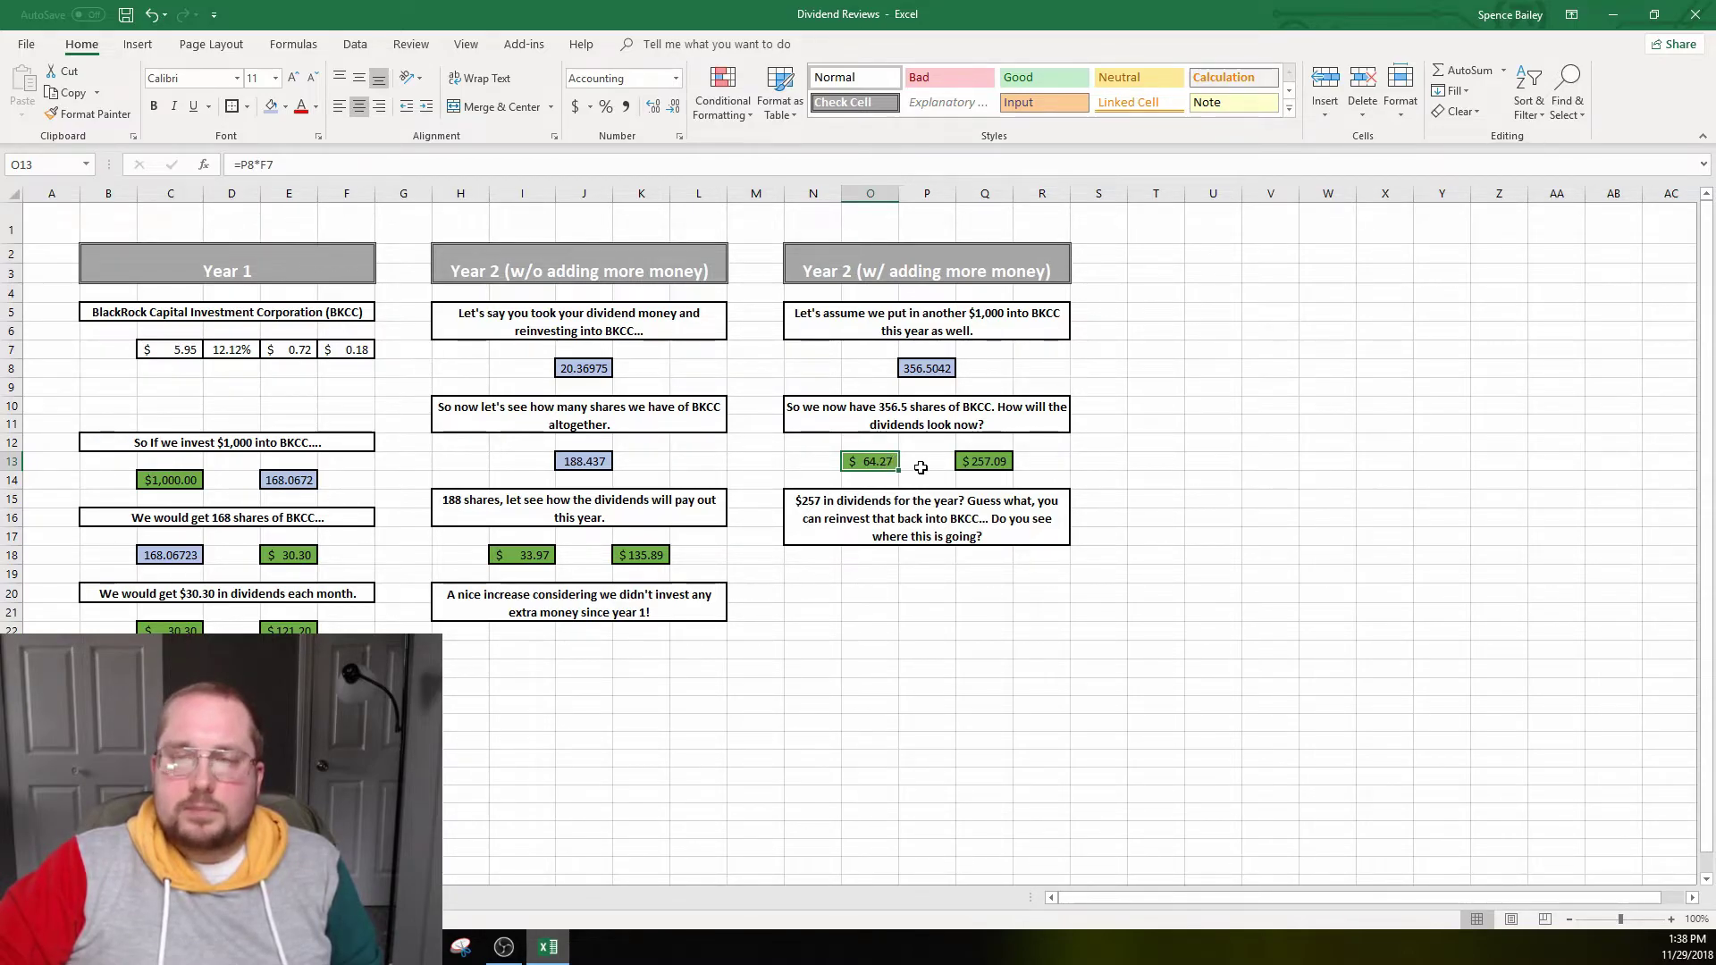
pyautogui.click(975, 461)
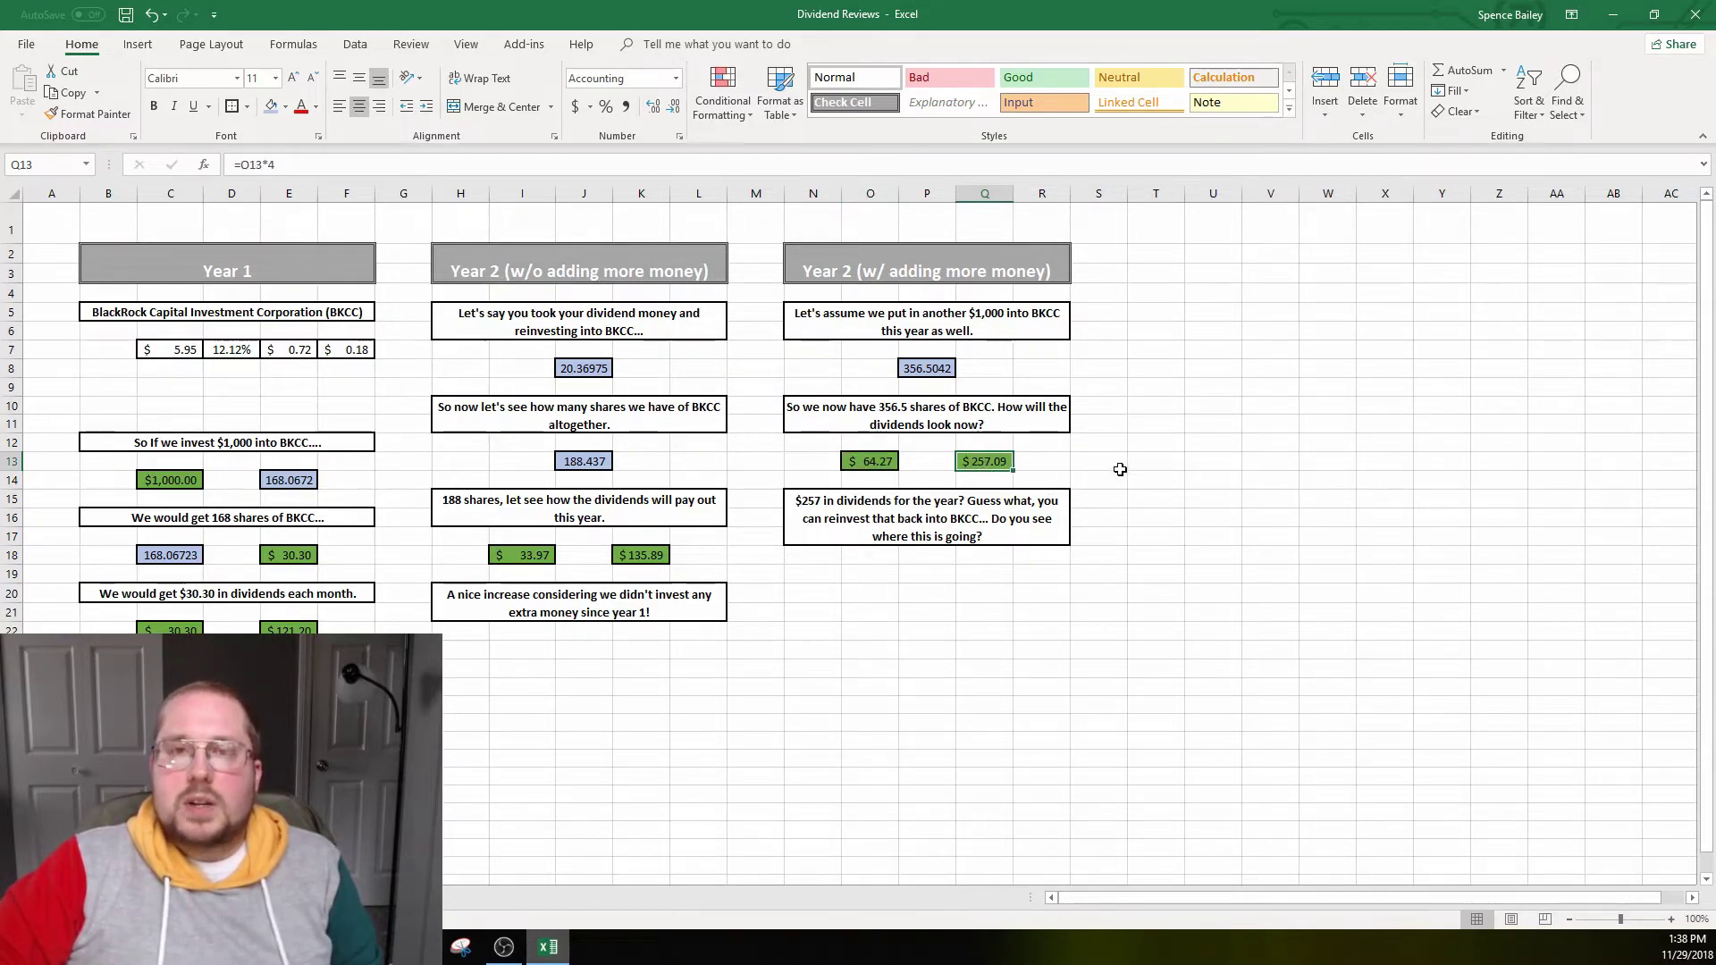
pyautogui.click(1056, 464)
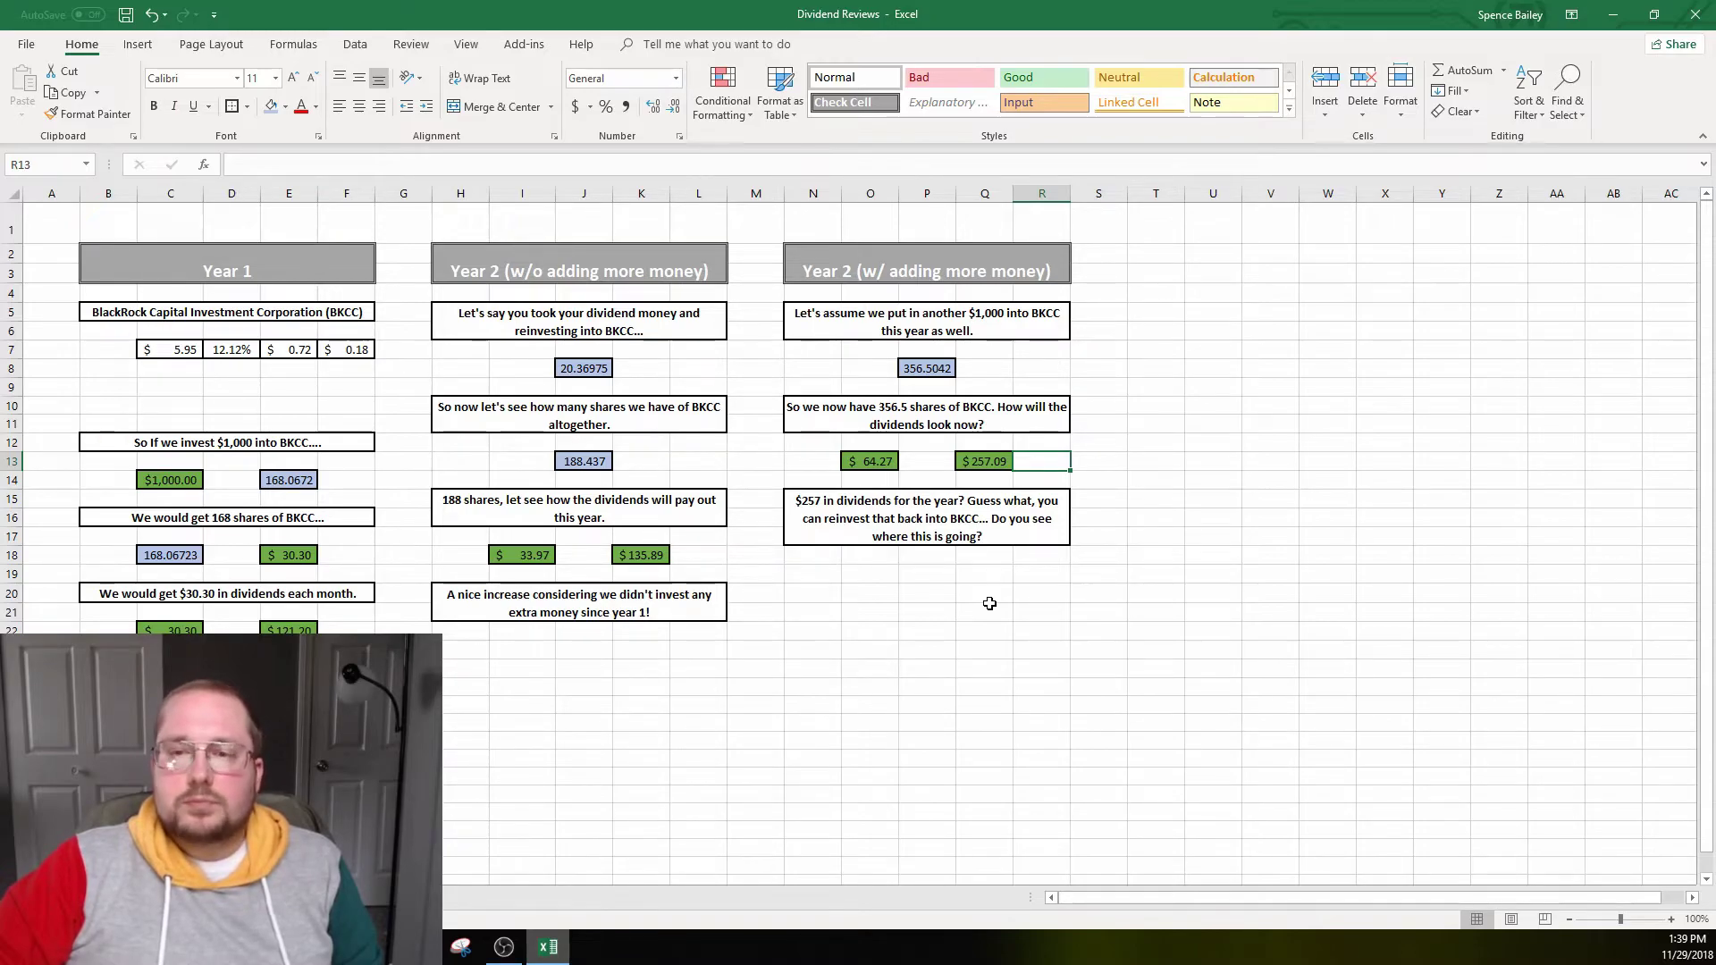
pyautogui.click(987, 580)
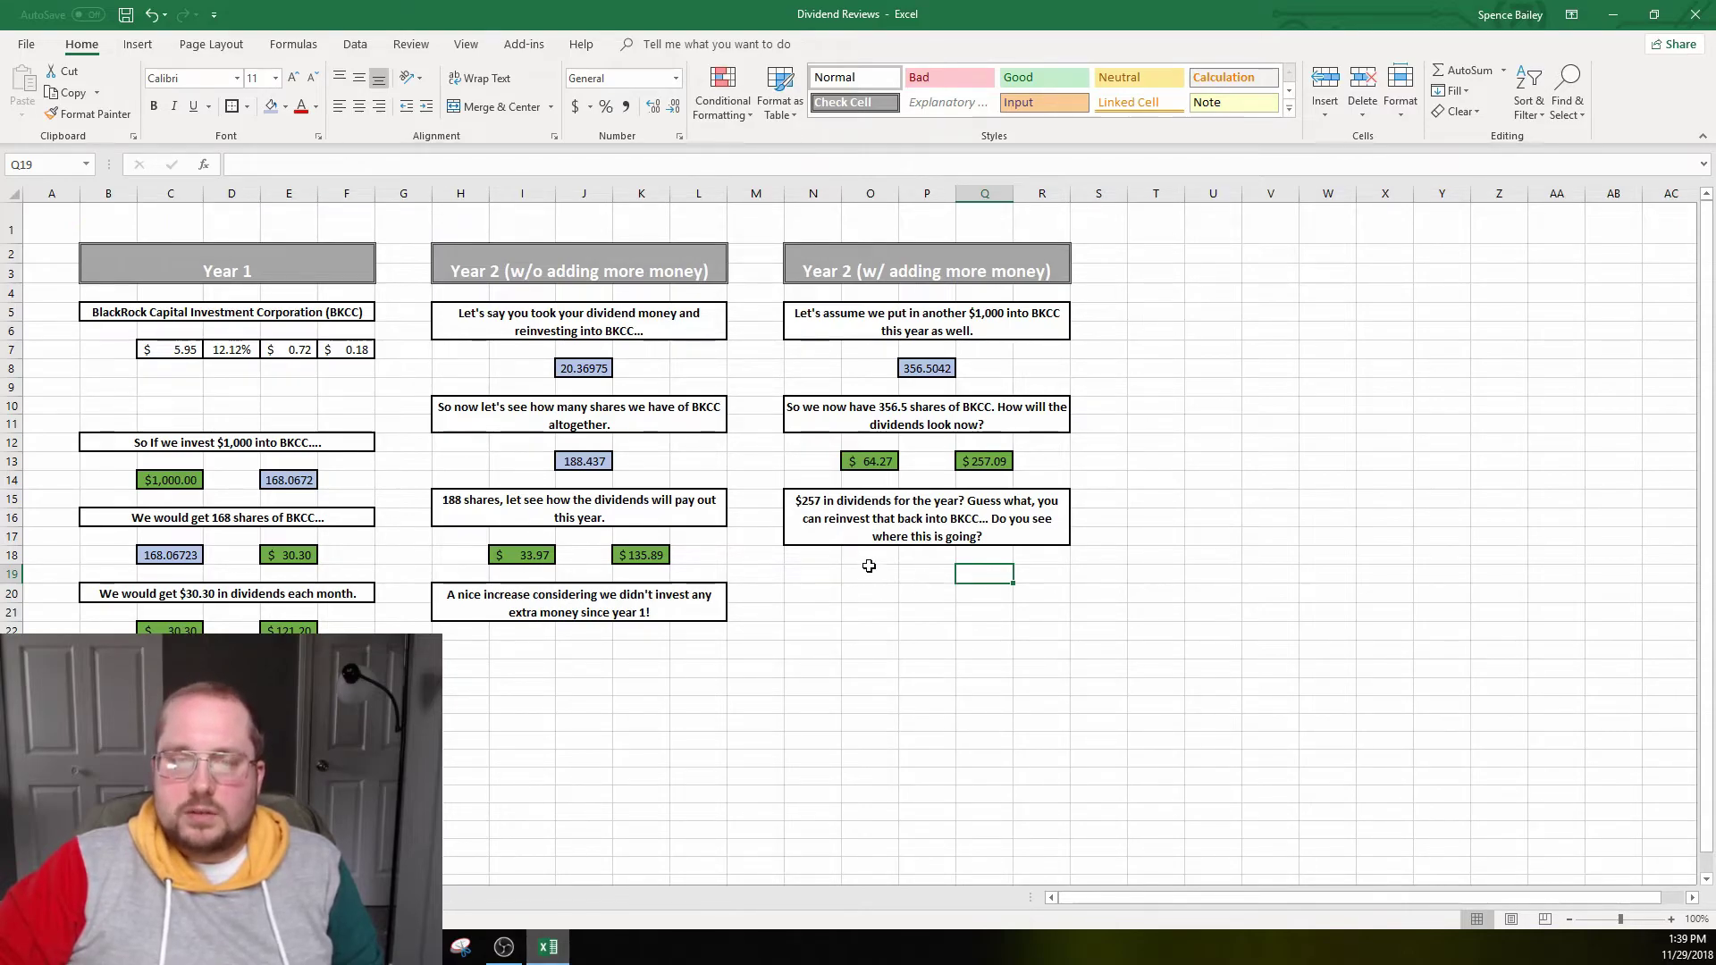
pyautogui.click(946, 579)
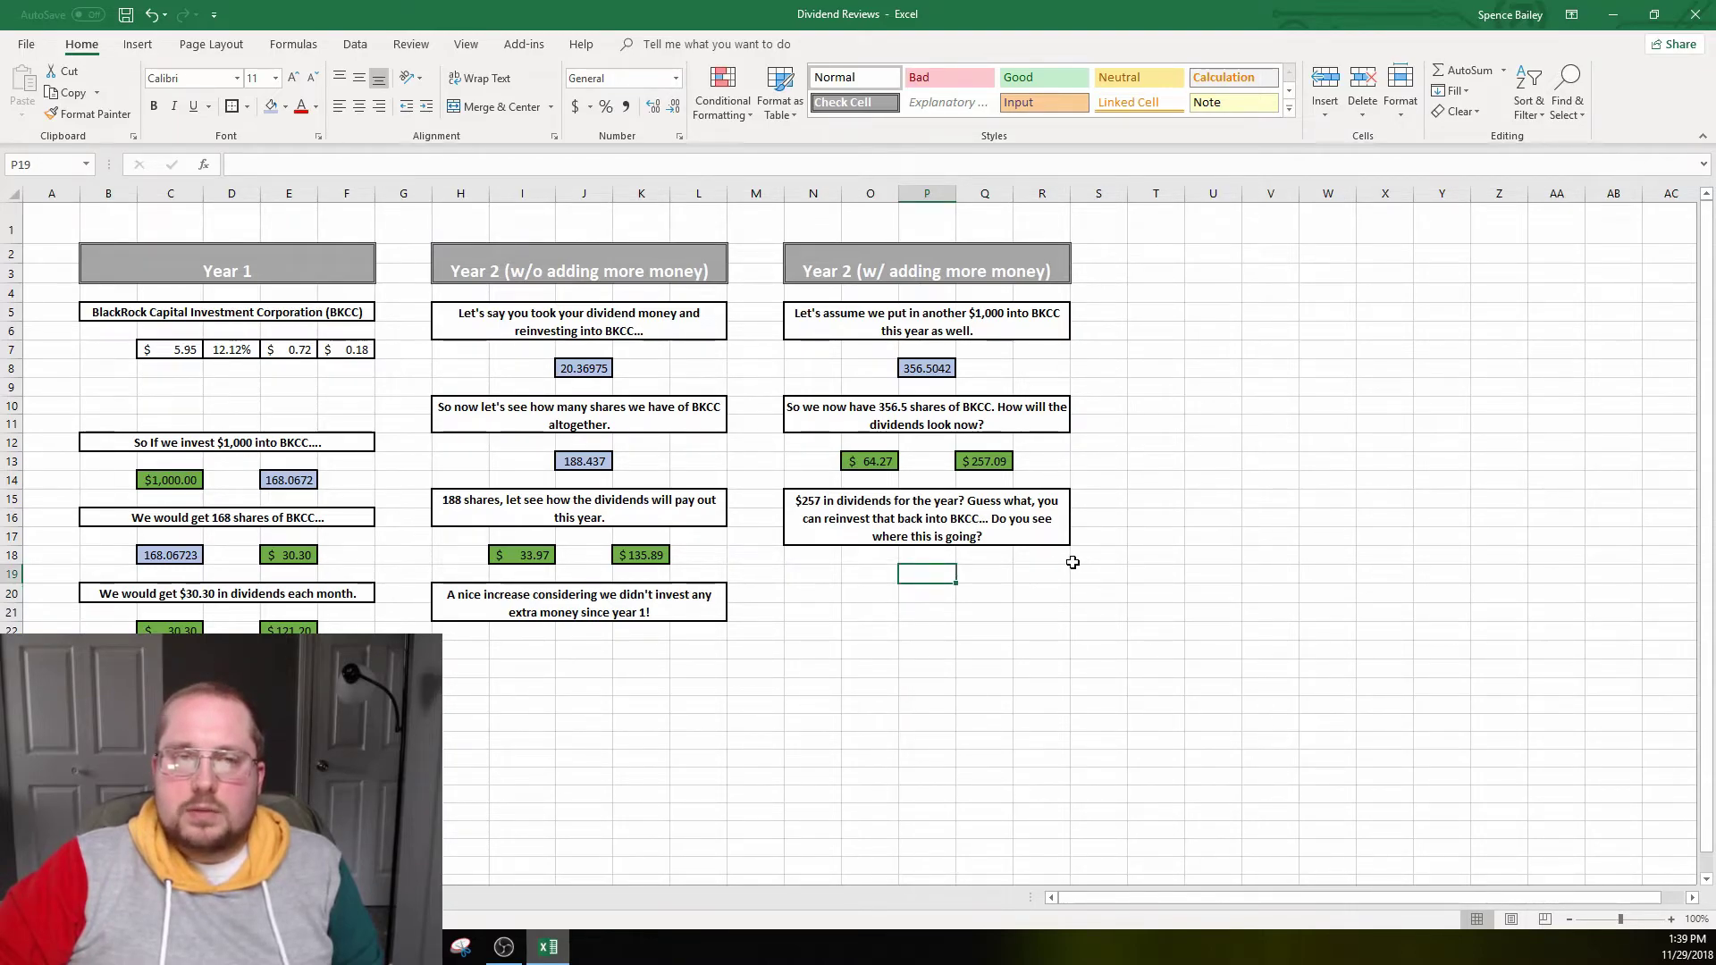
pyautogui.click(999, 575)
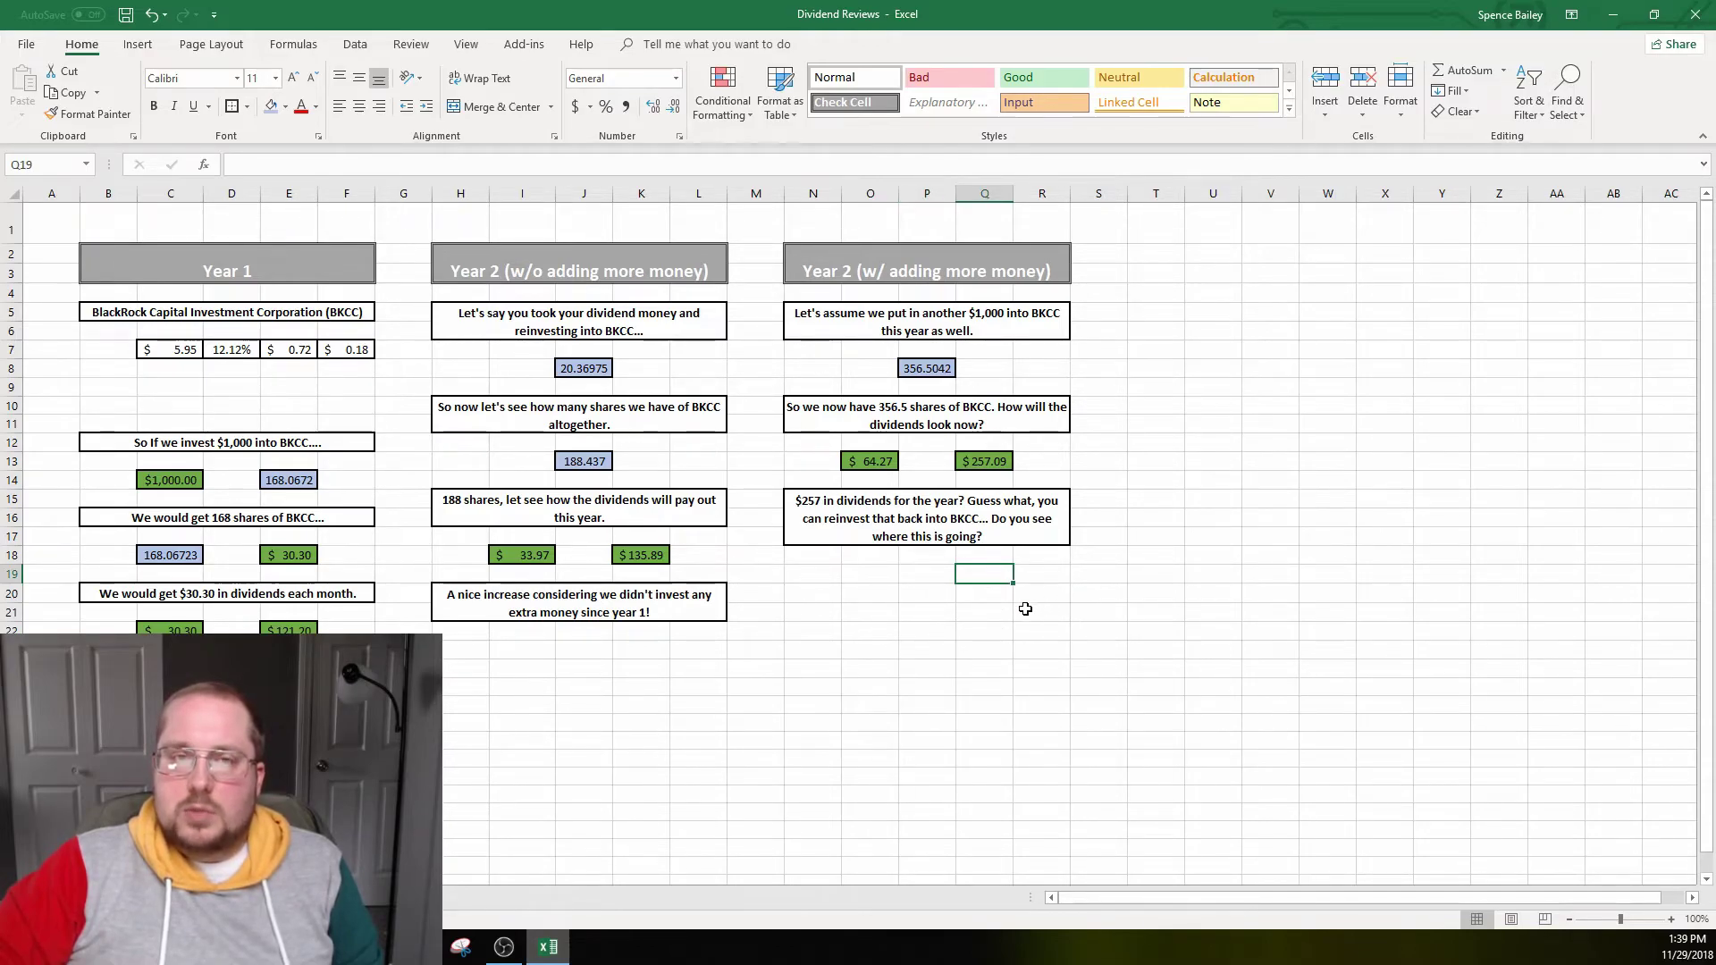
pyautogui.click(943, 628)
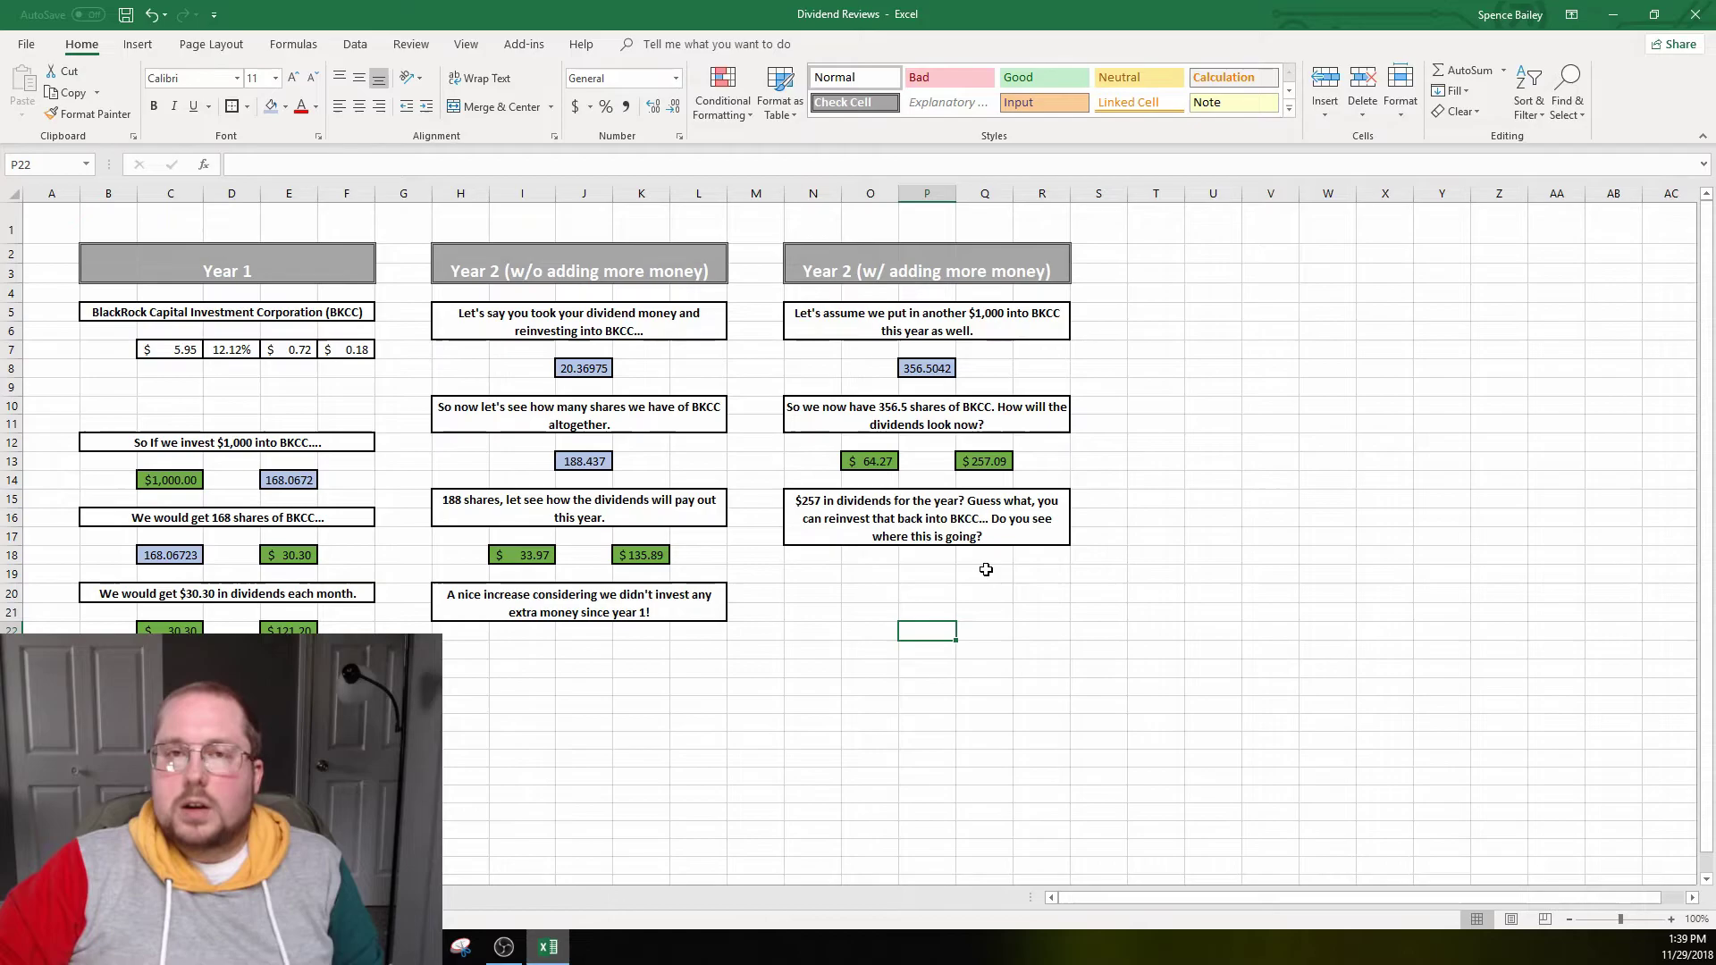
pyautogui.click(987, 465)
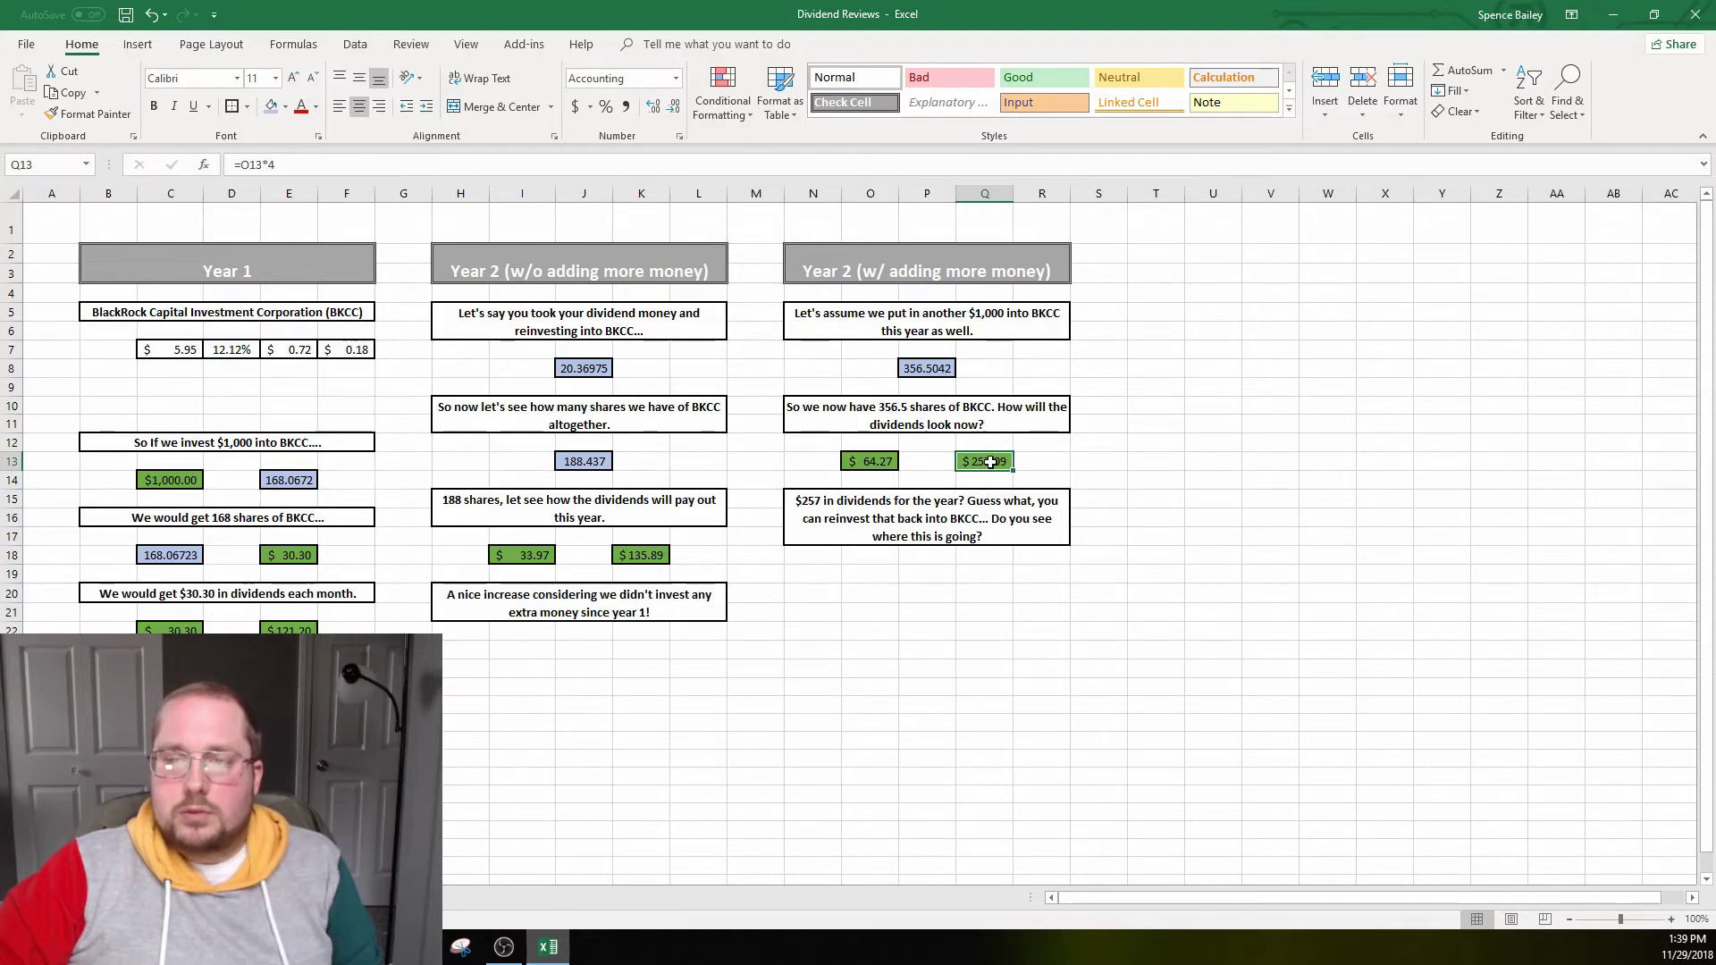
pyautogui.click(874, 461)
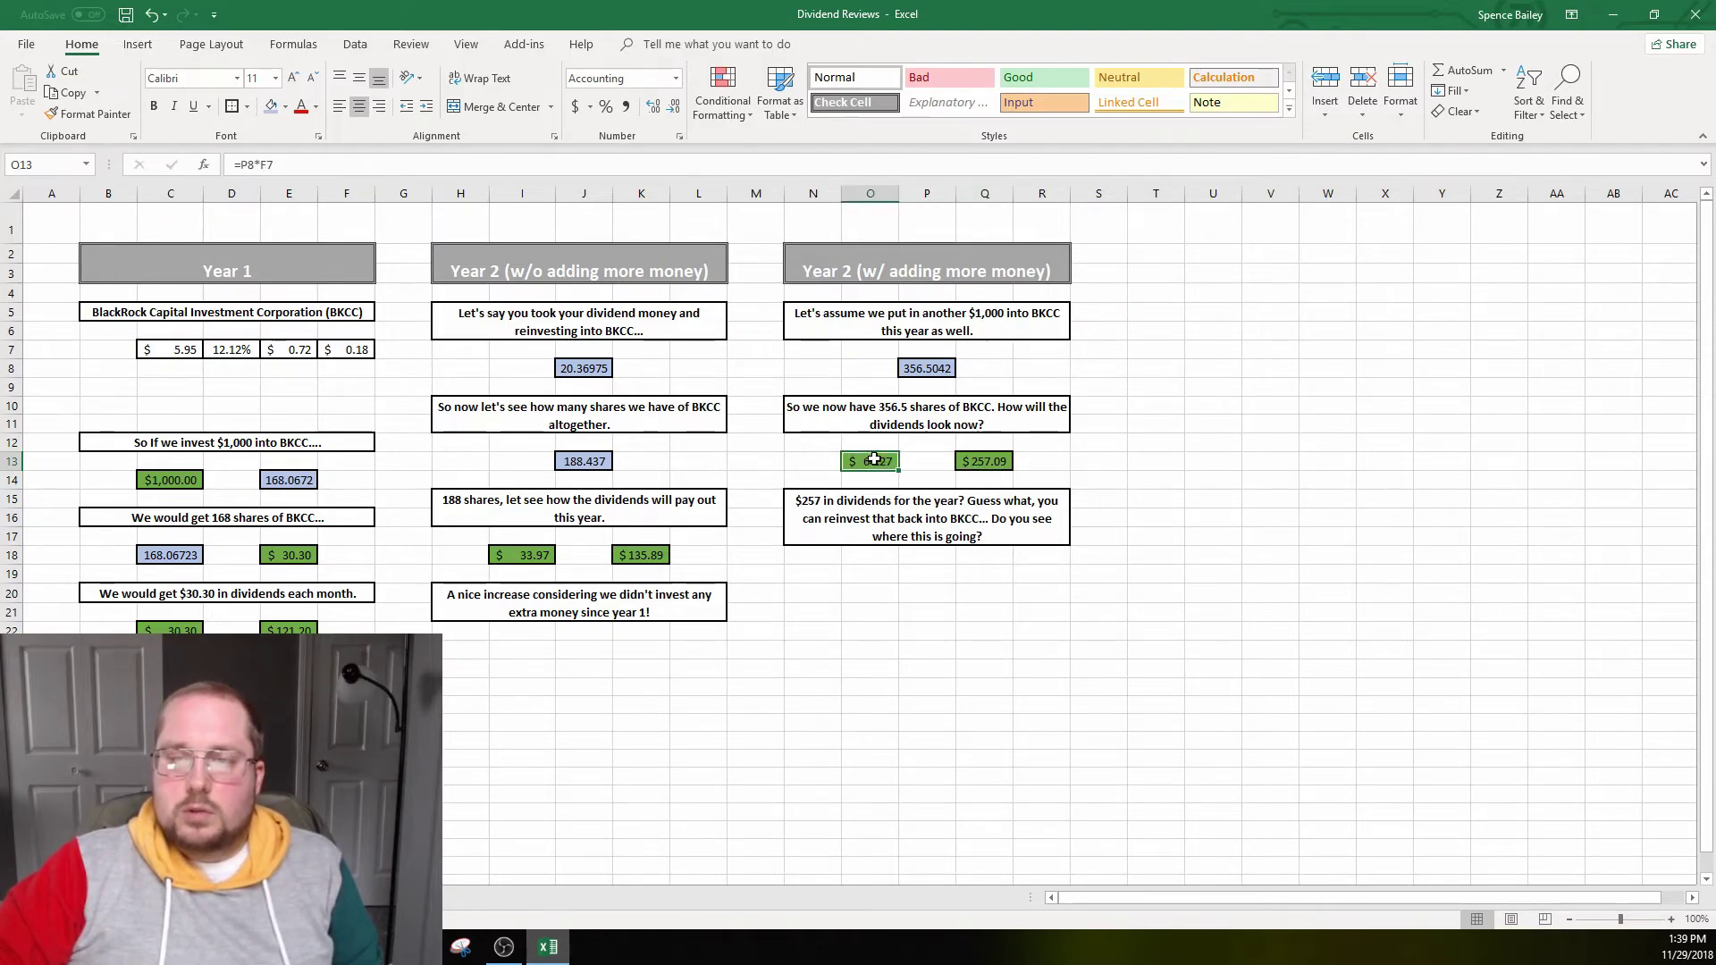
pyautogui.click(985, 461)
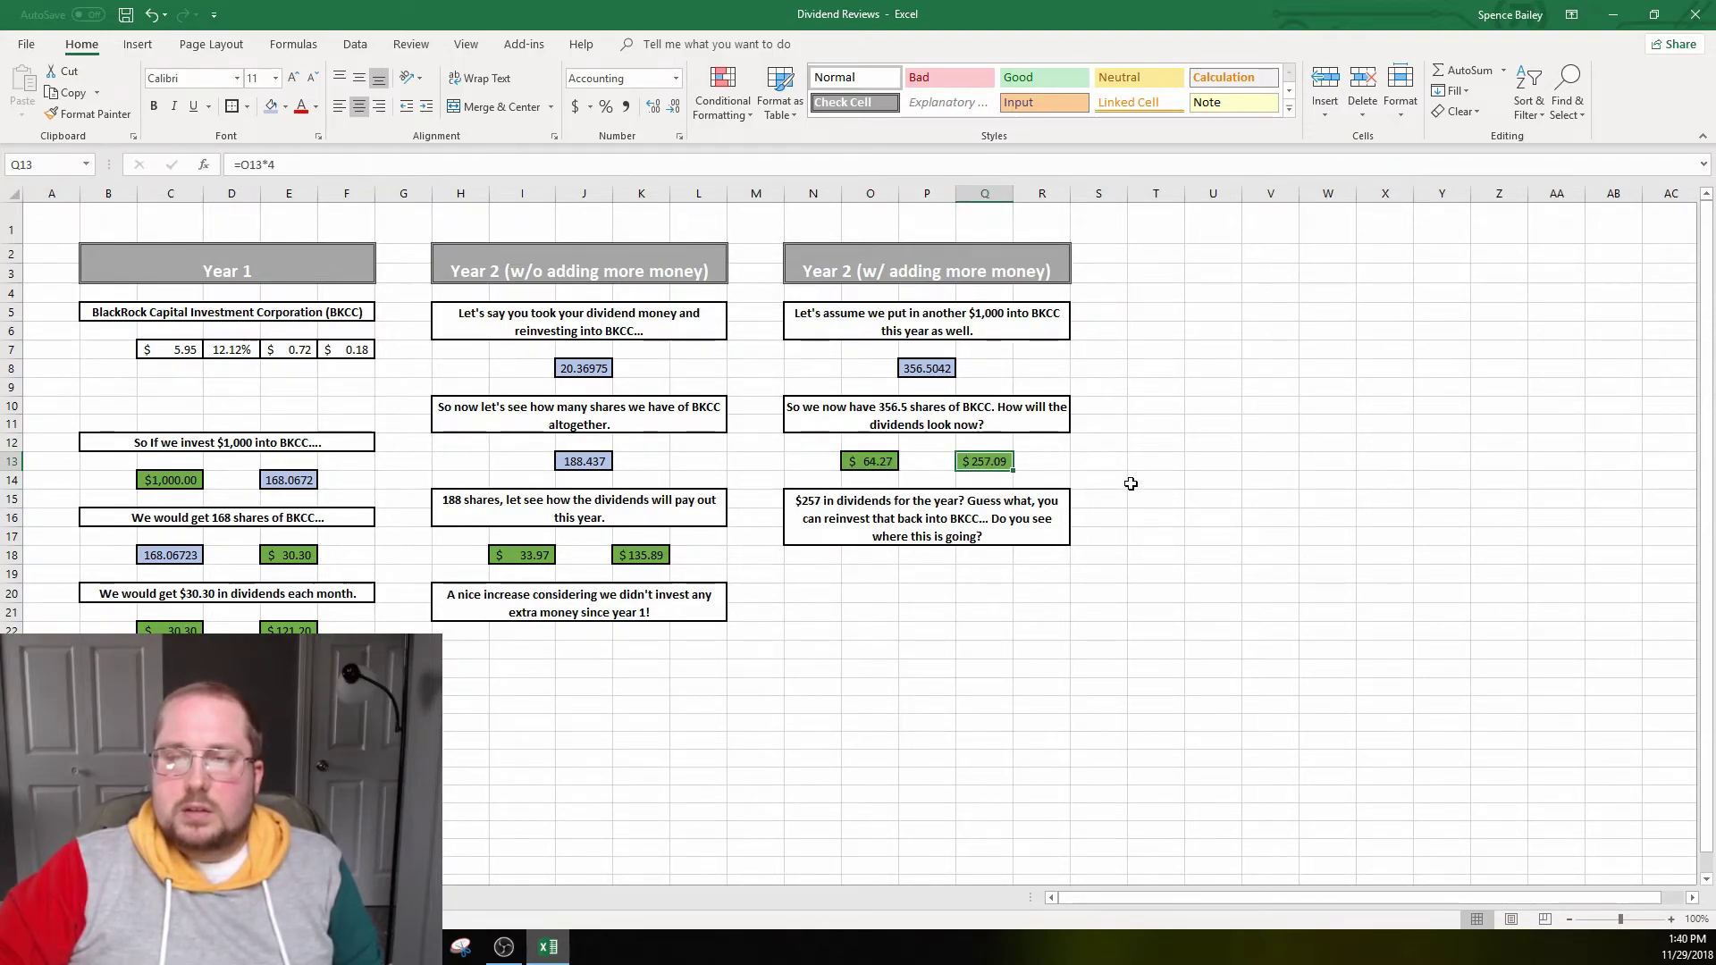
pyautogui.click(934, 576)
pyautogui.click(910, 259)
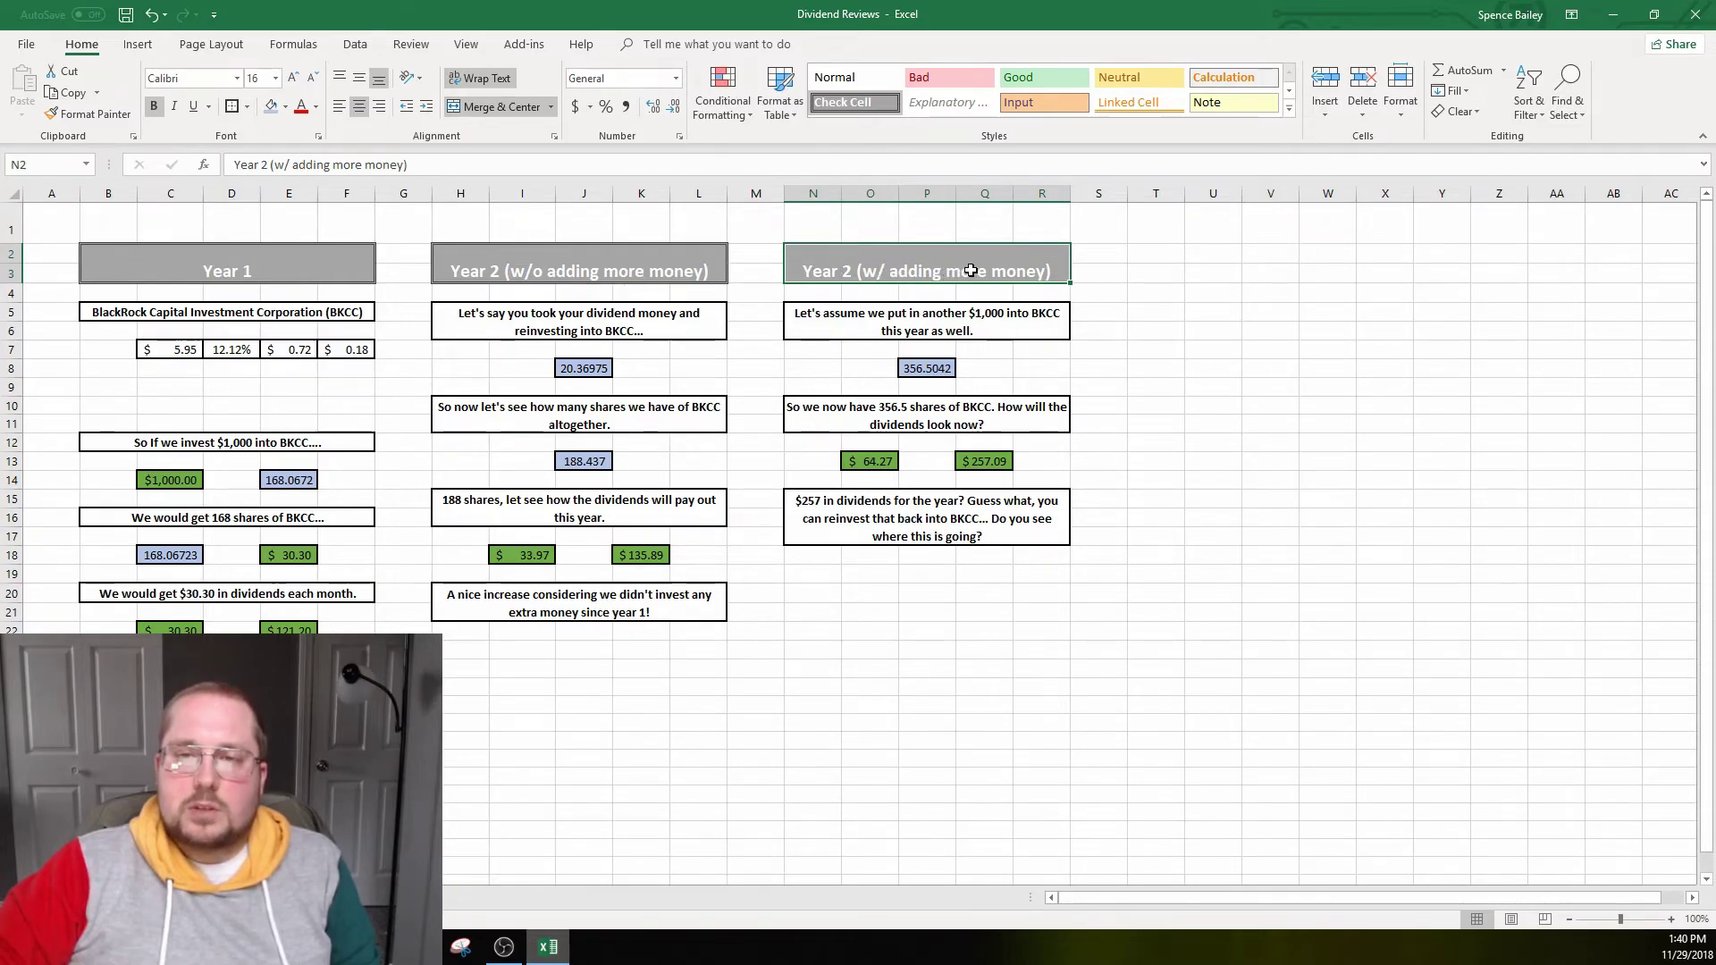
pyautogui.click(963, 587)
pyautogui.click(173, 483)
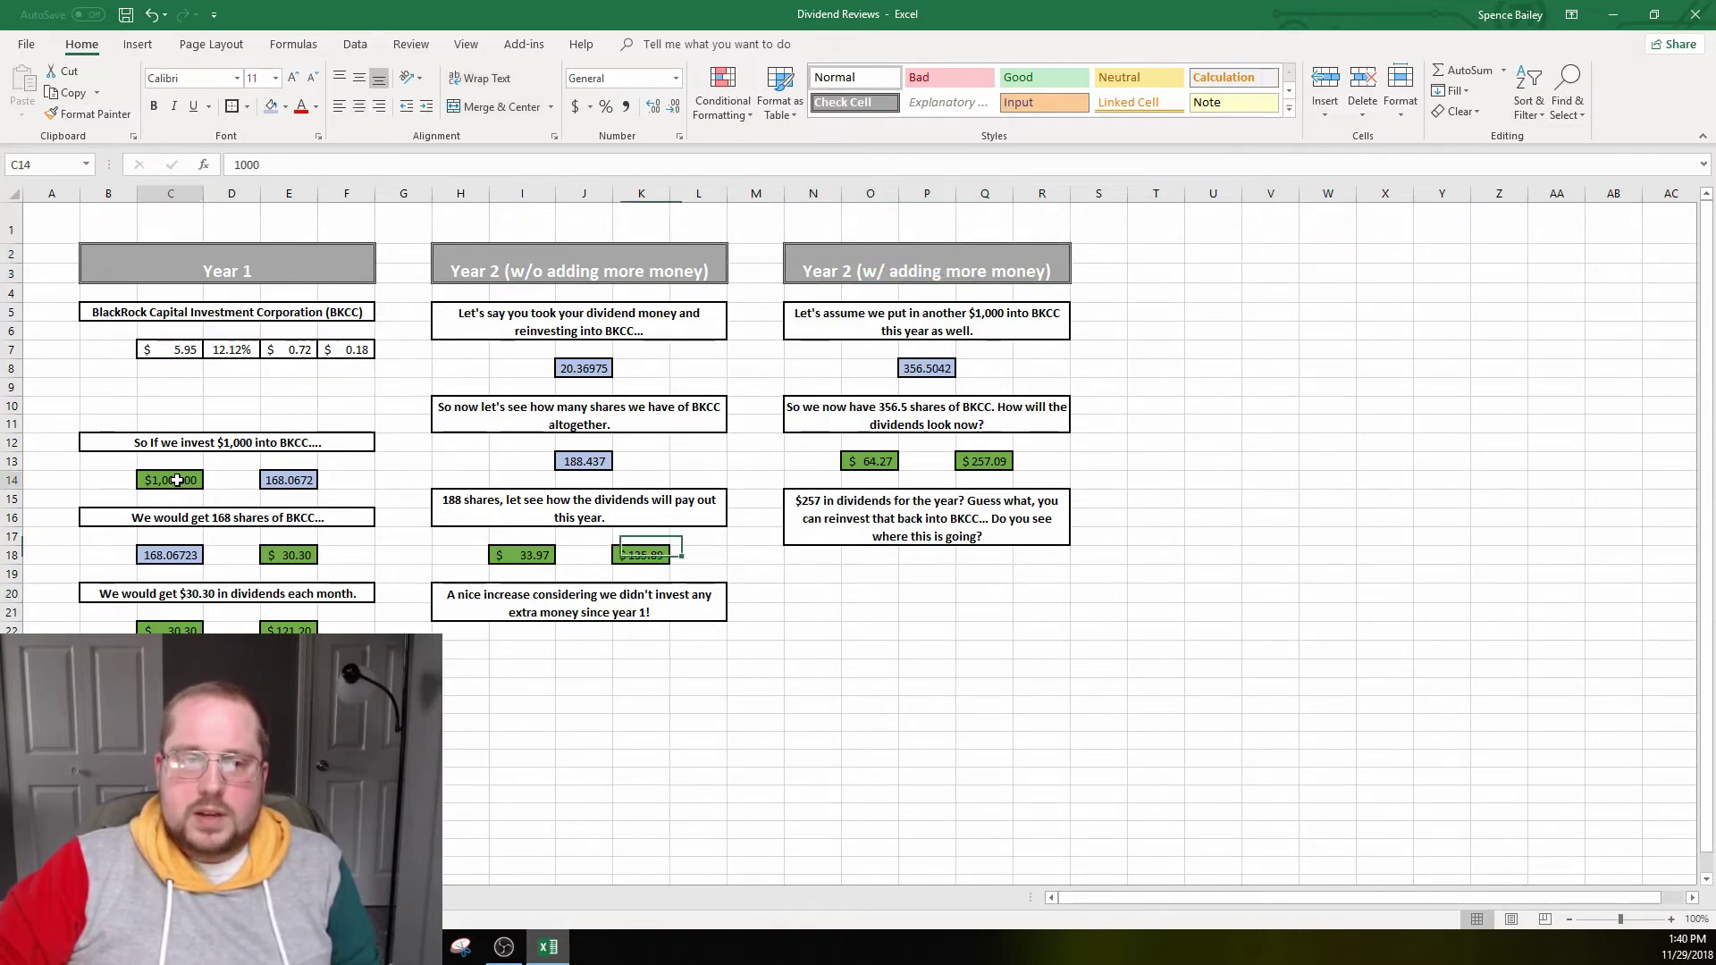
pyautogui.click(972, 617)
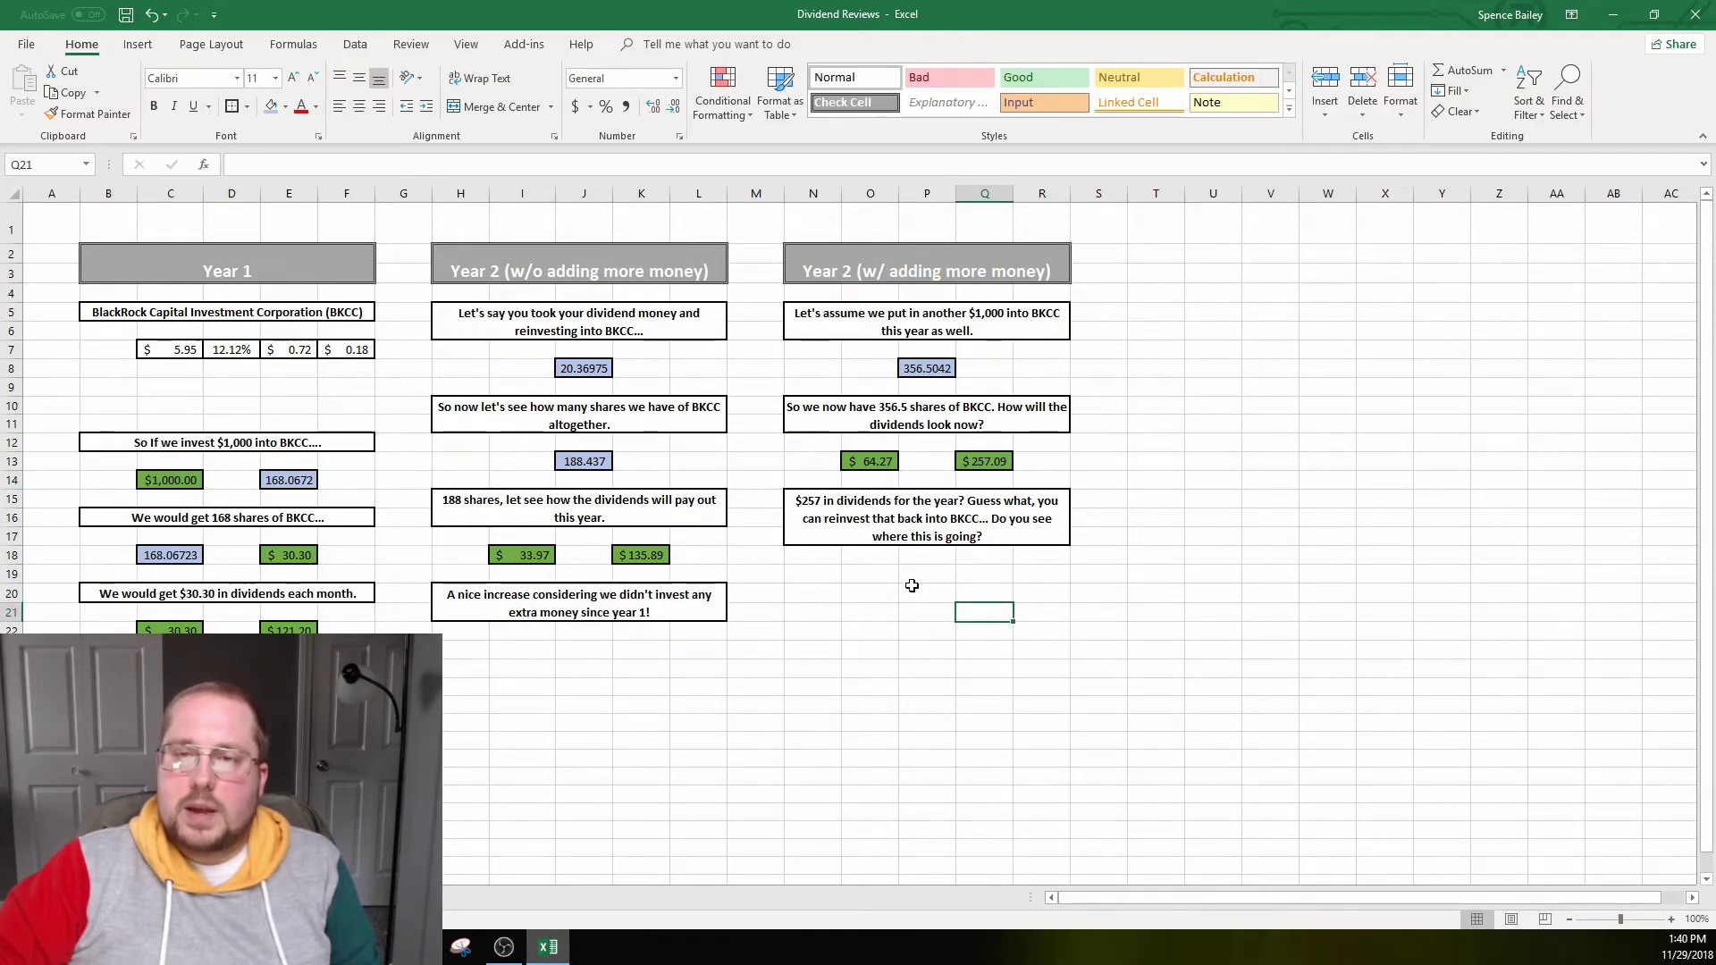
pyautogui.click(921, 556)
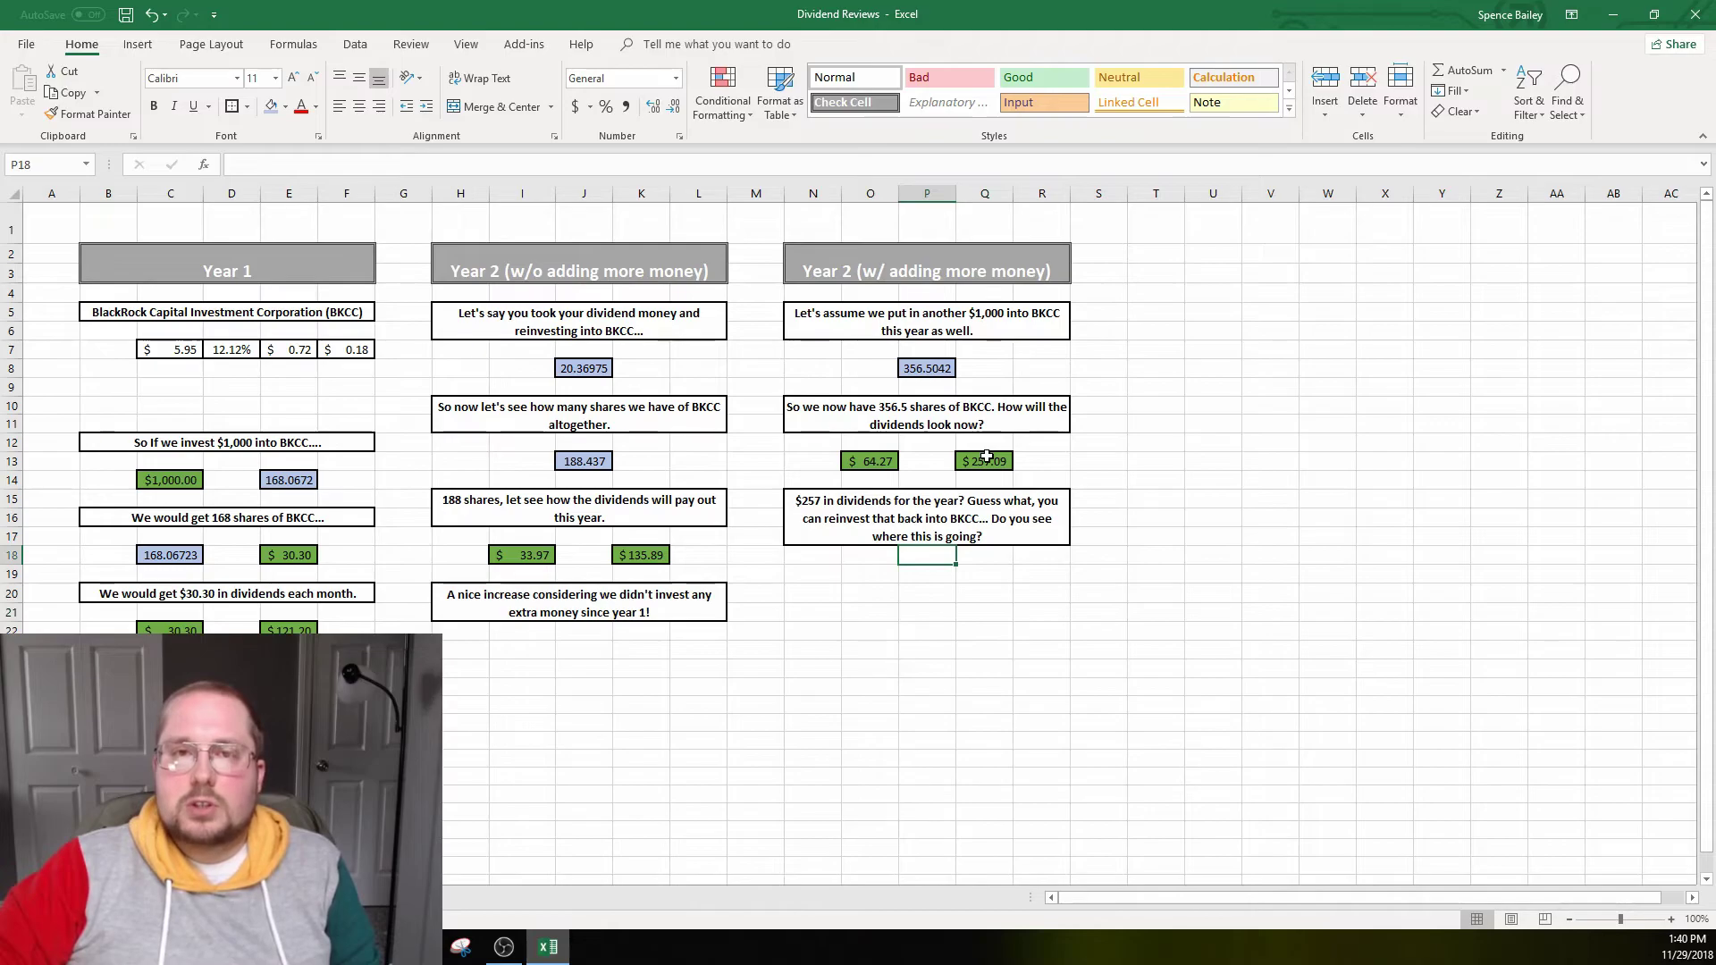
pyautogui.click(179, 483)
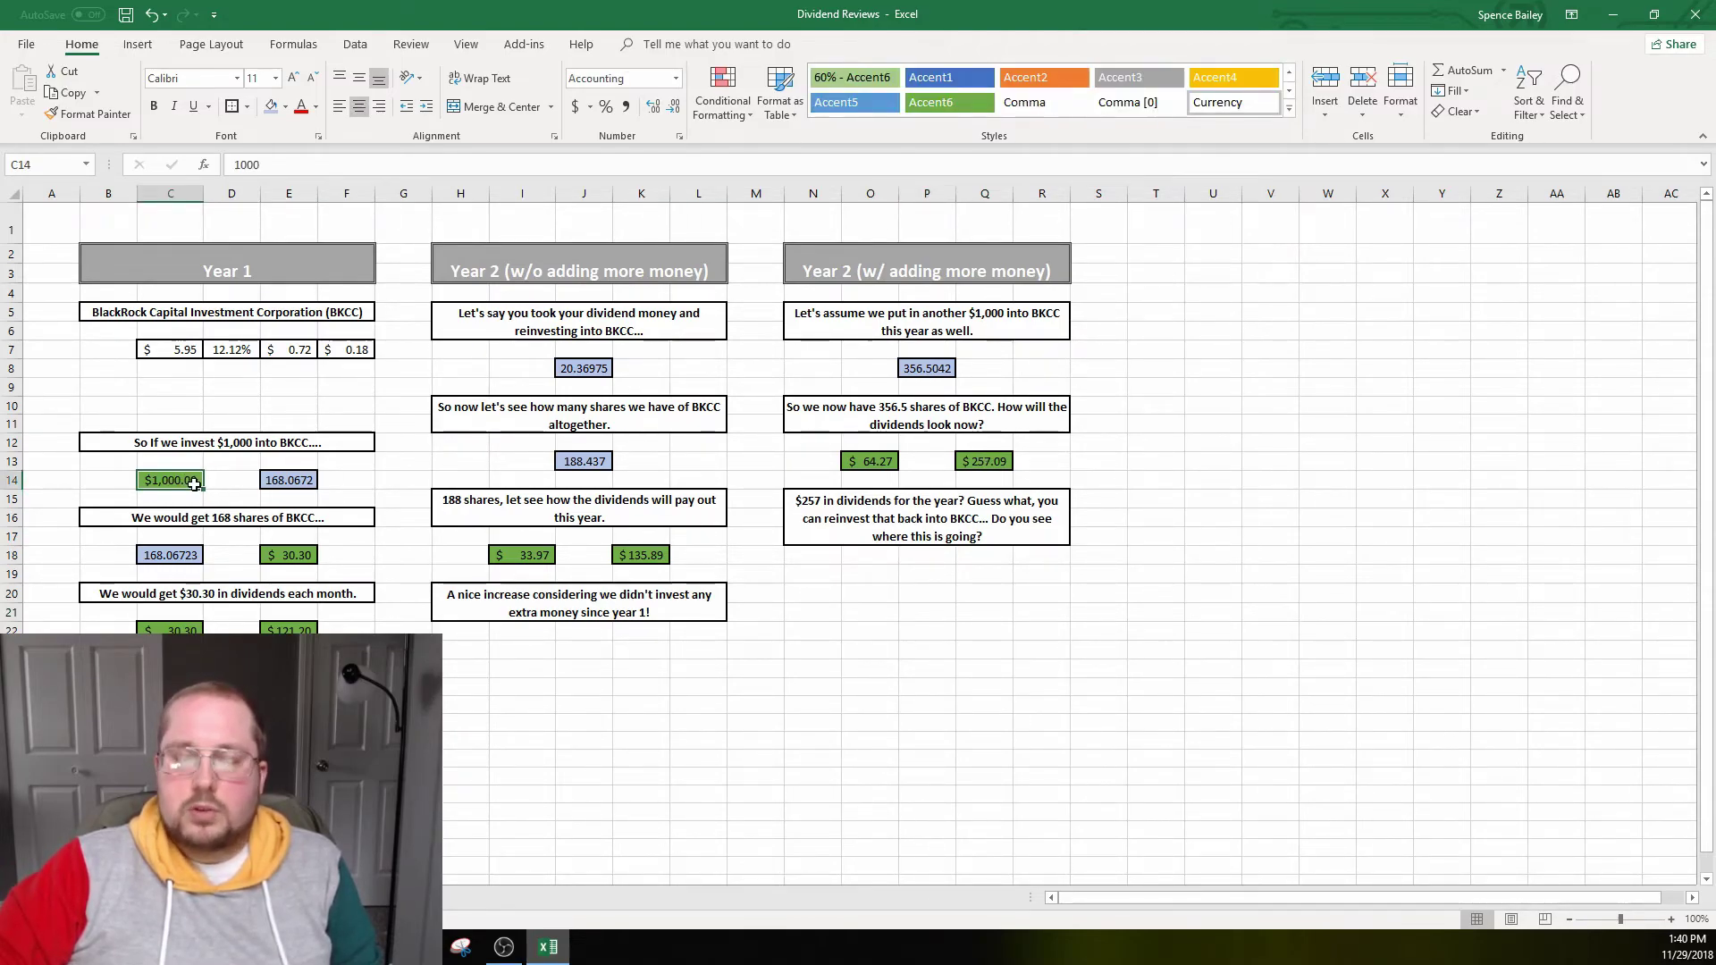
pyautogui.click(930, 593)
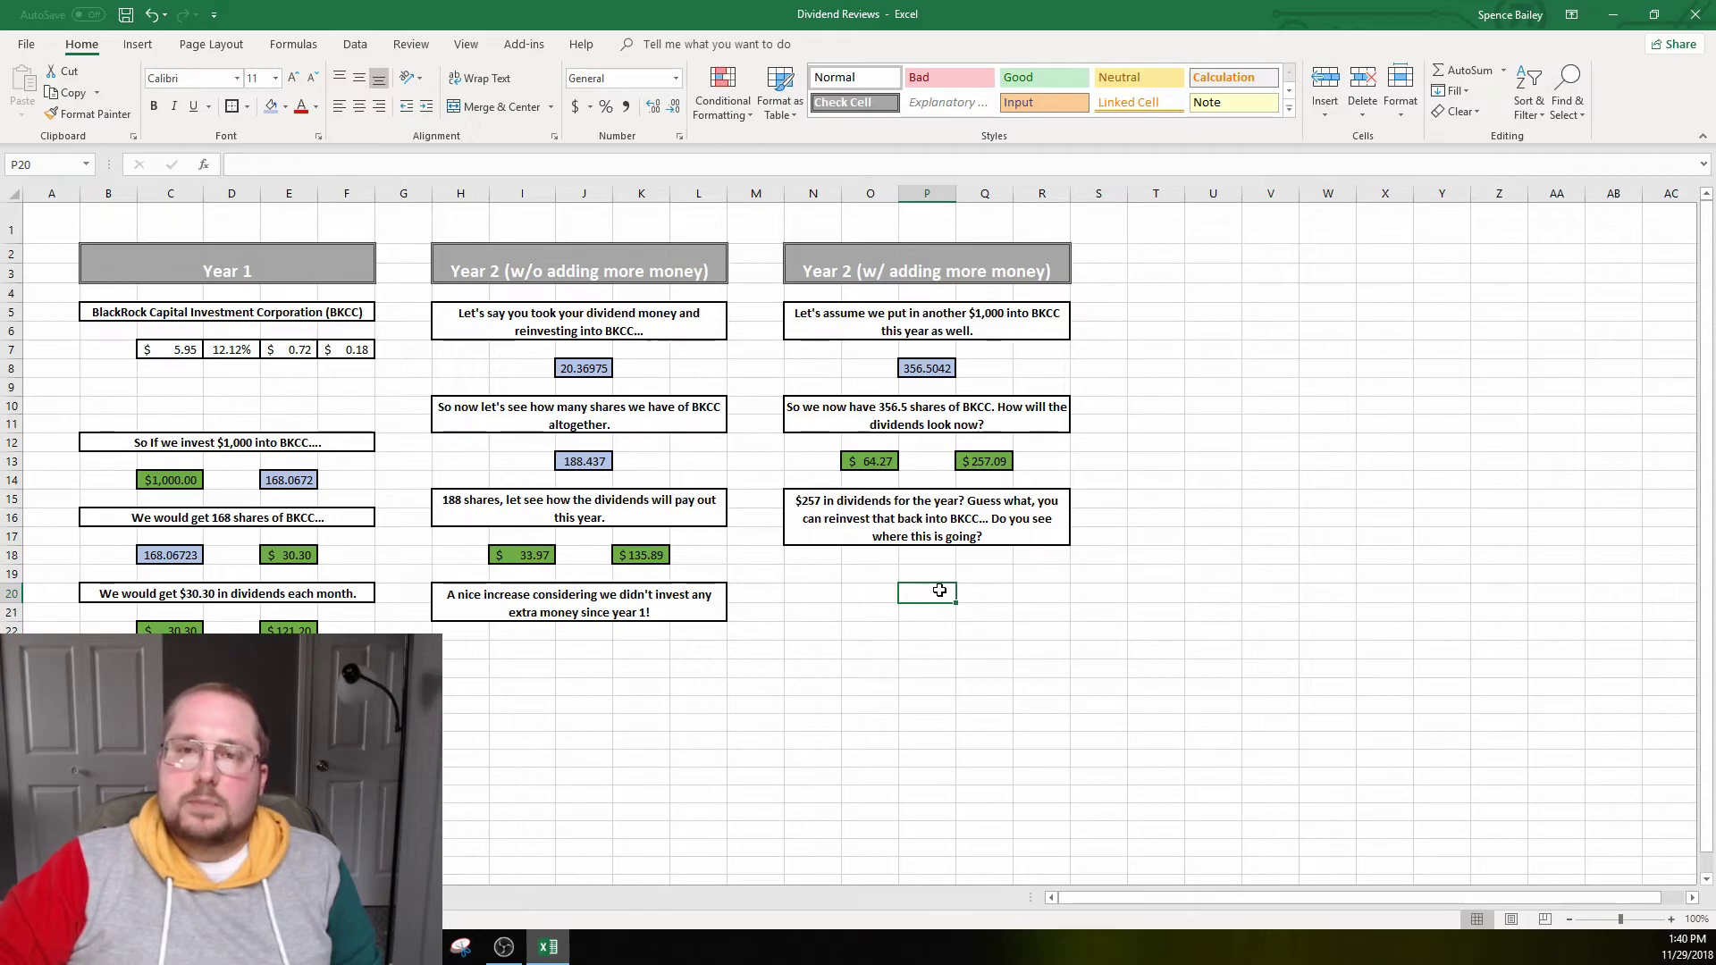
pyautogui.click(933, 573)
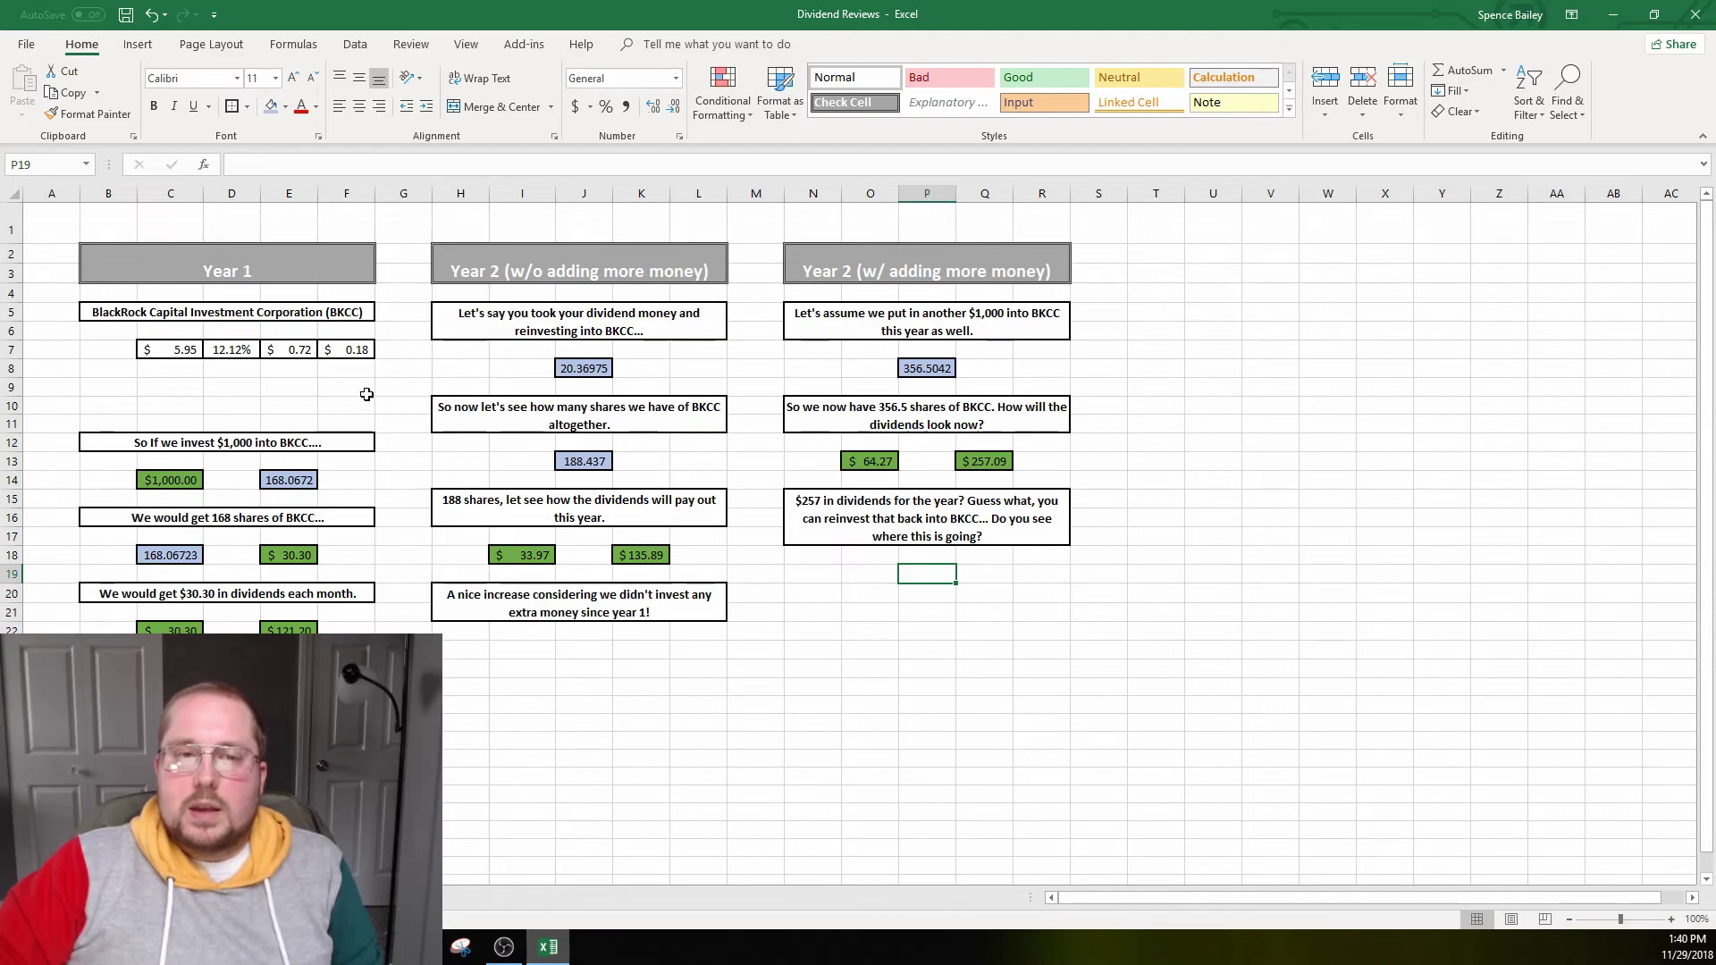
pyautogui.moveTo(179, 353); pyautogui.dragTo(223, 351)
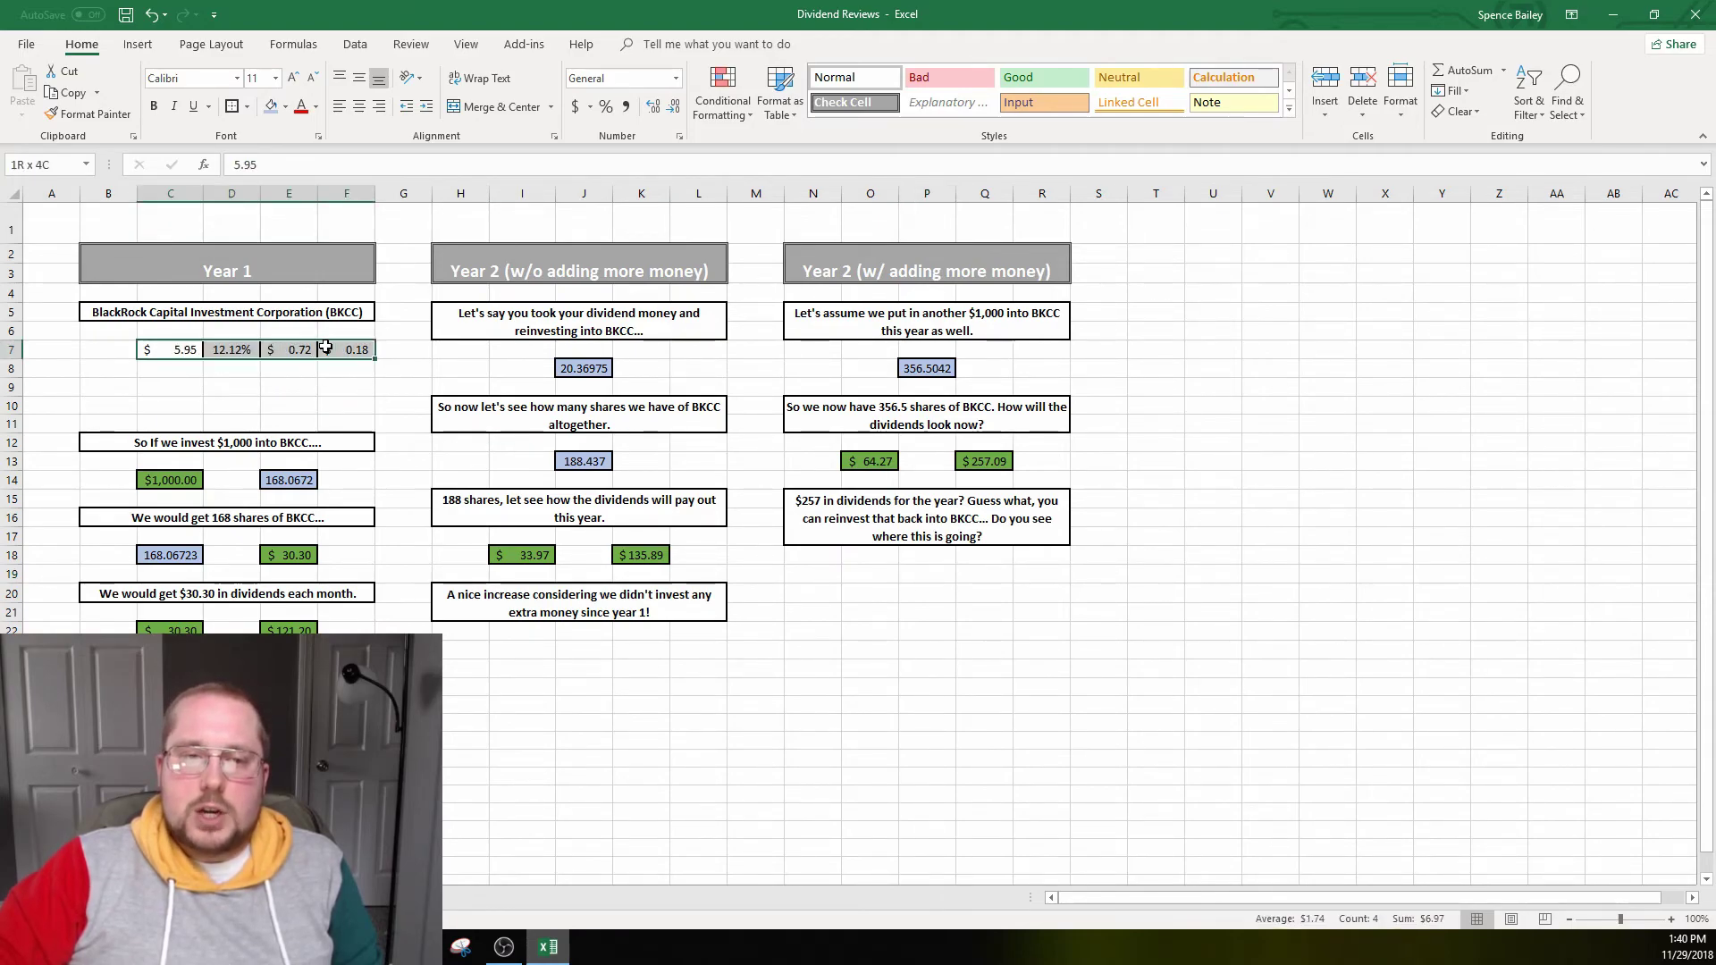
pyautogui.moveTo(325, 348); pyautogui.dragTo(326, 348)
pyautogui.click(176, 349)
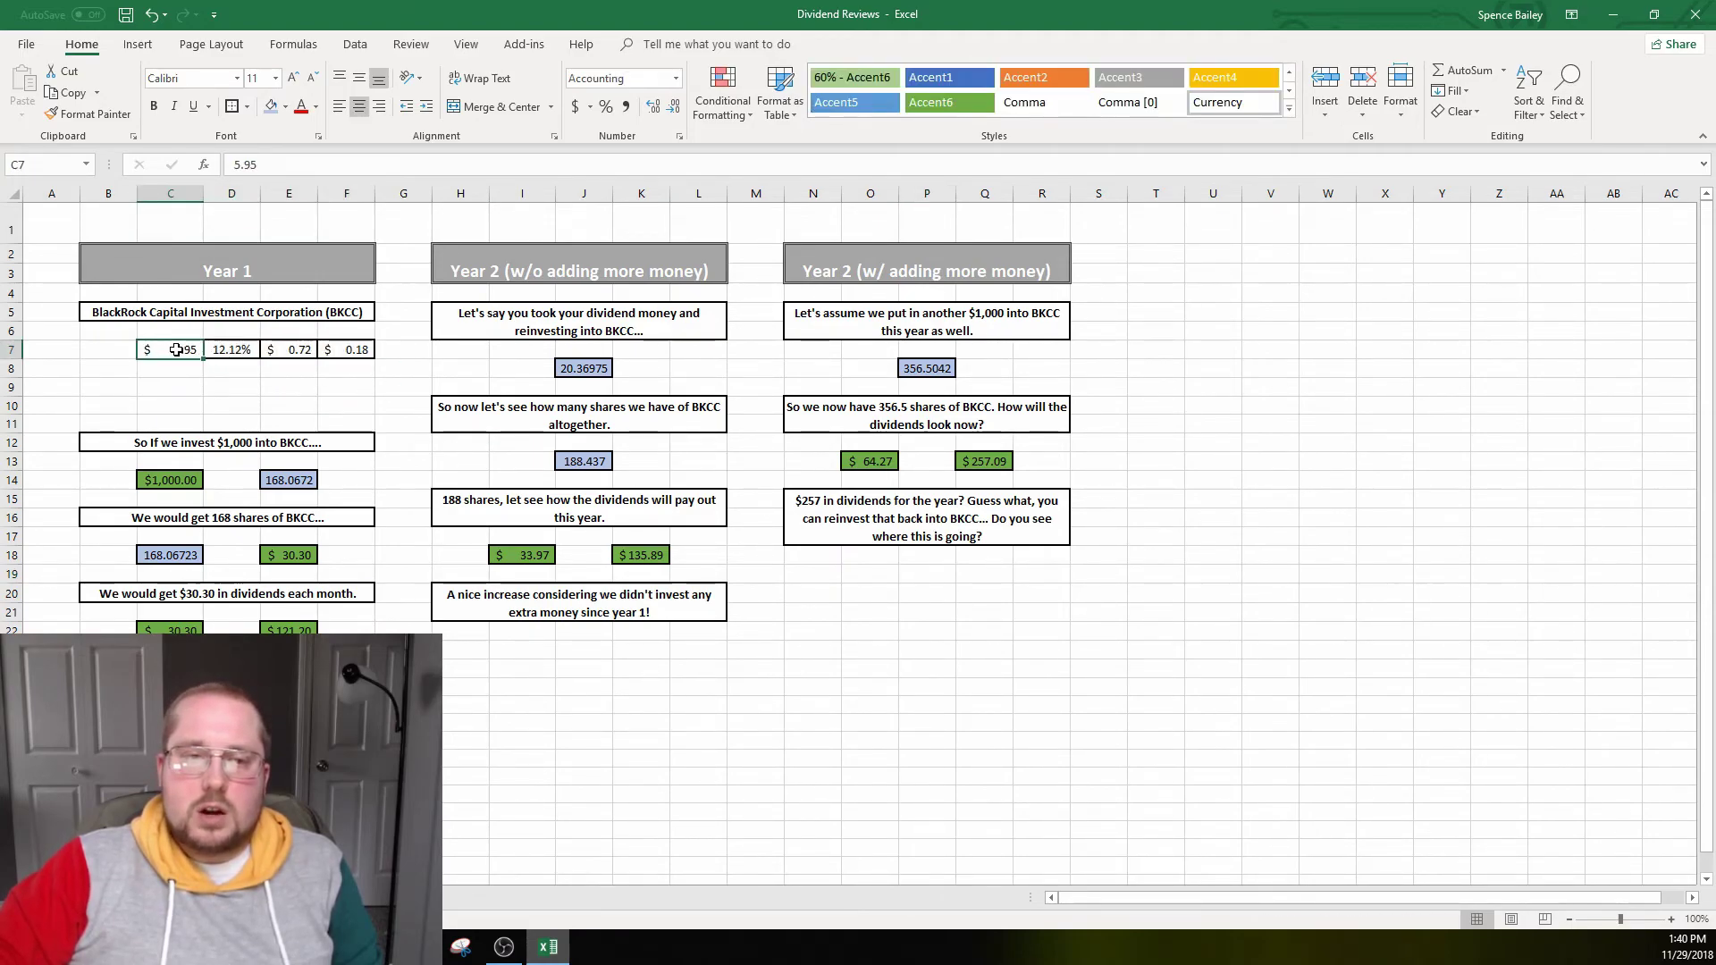
pyautogui.click(223, 350)
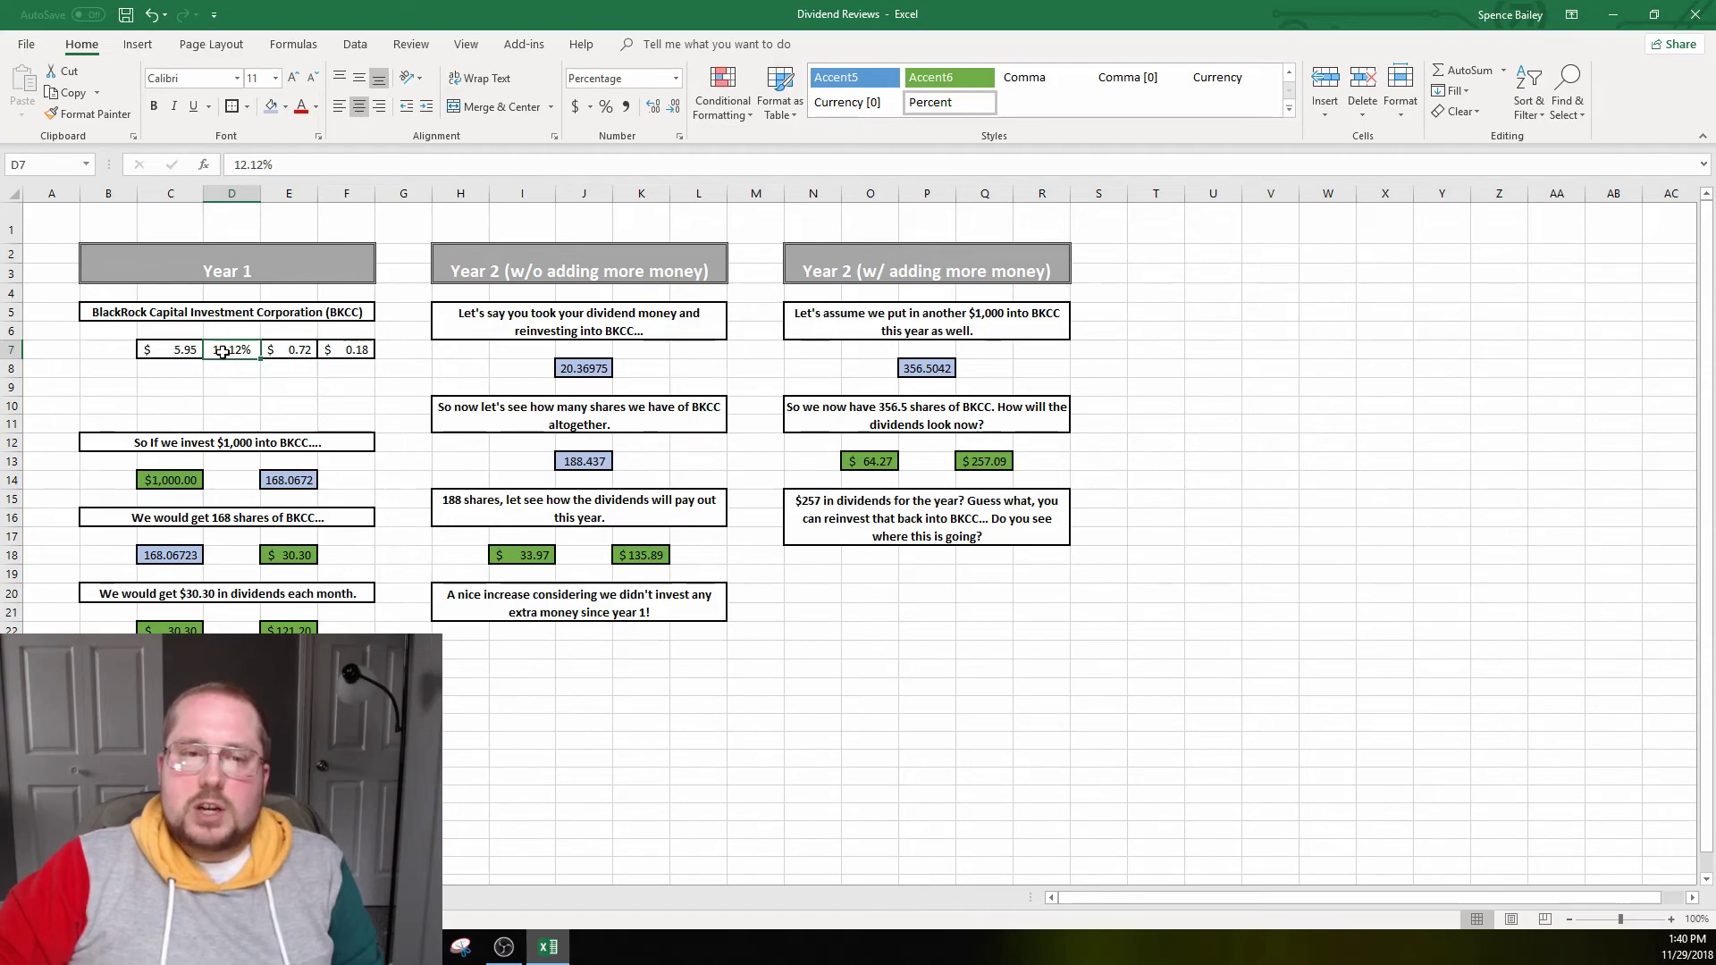
pyautogui.click(245, 372)
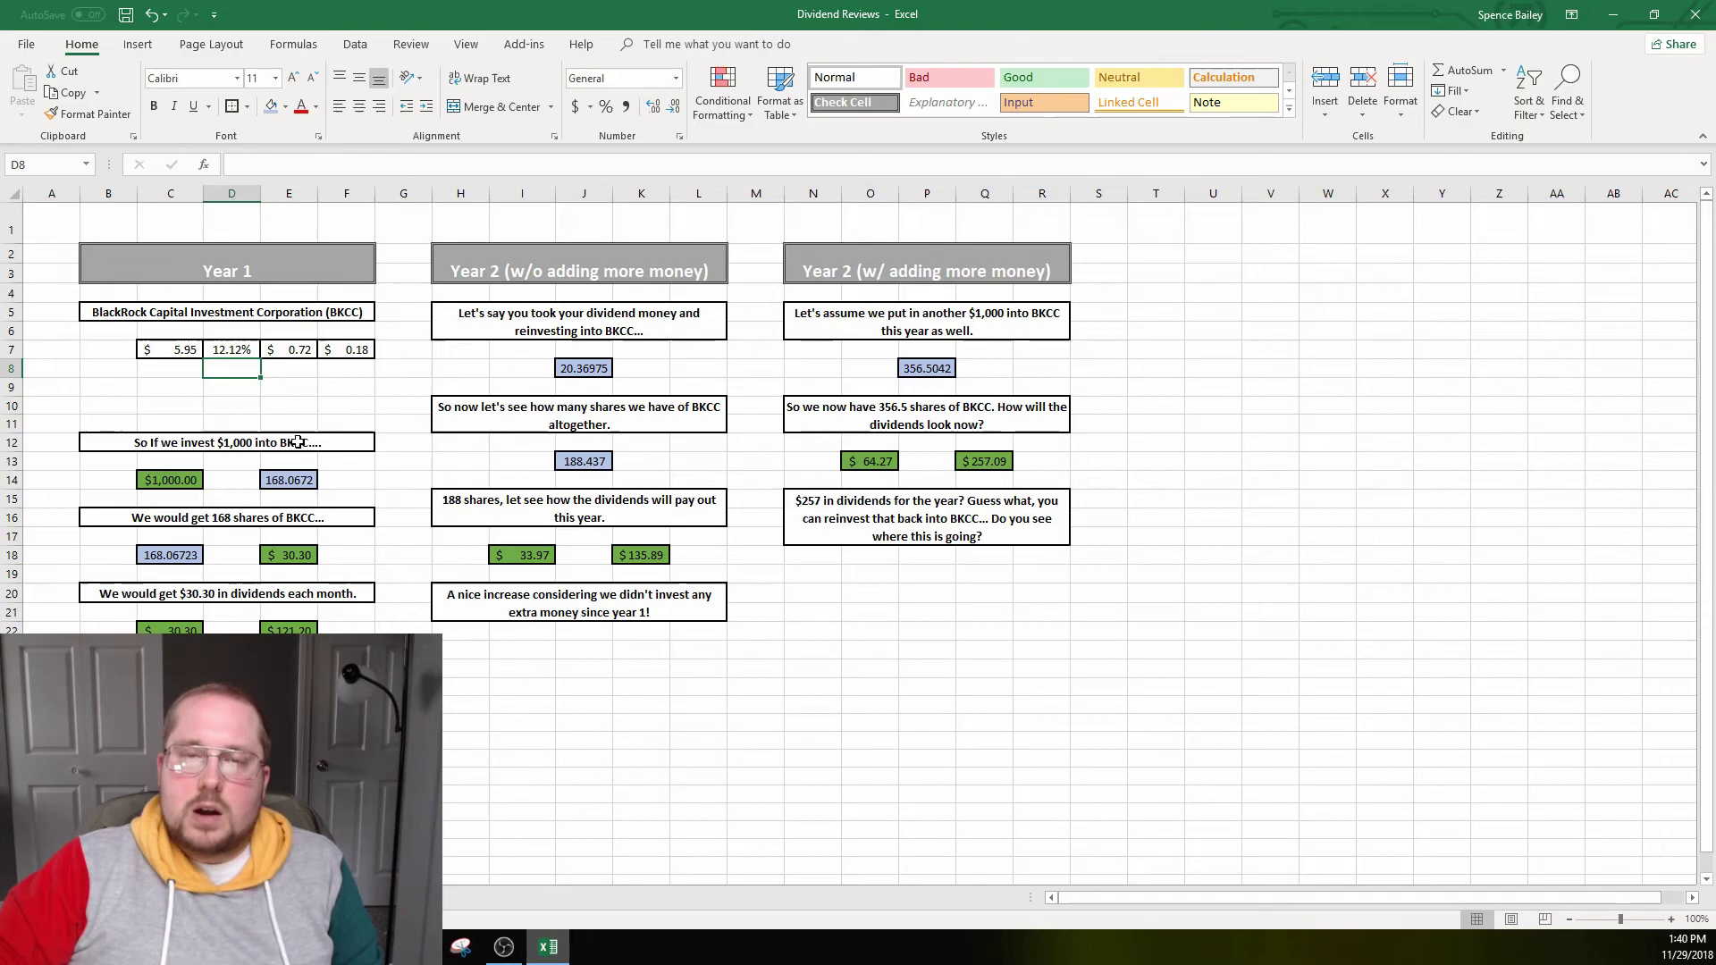
pyautogui.click(331, 387)
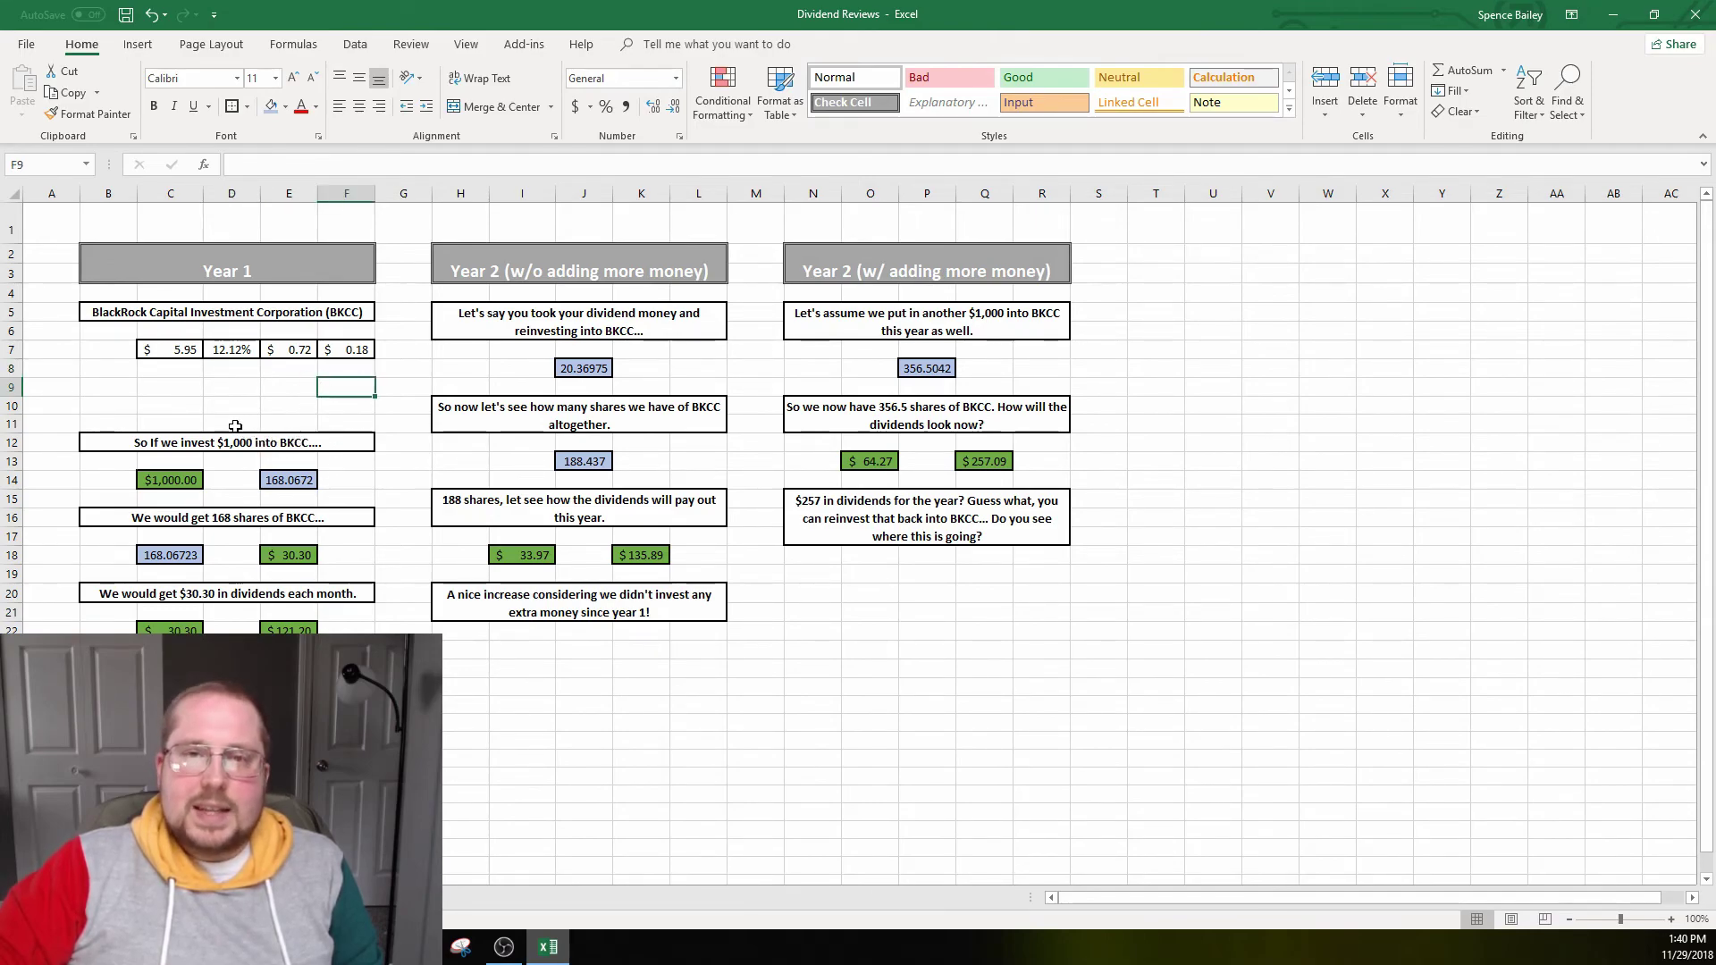
pyautogui.click(864, 612)
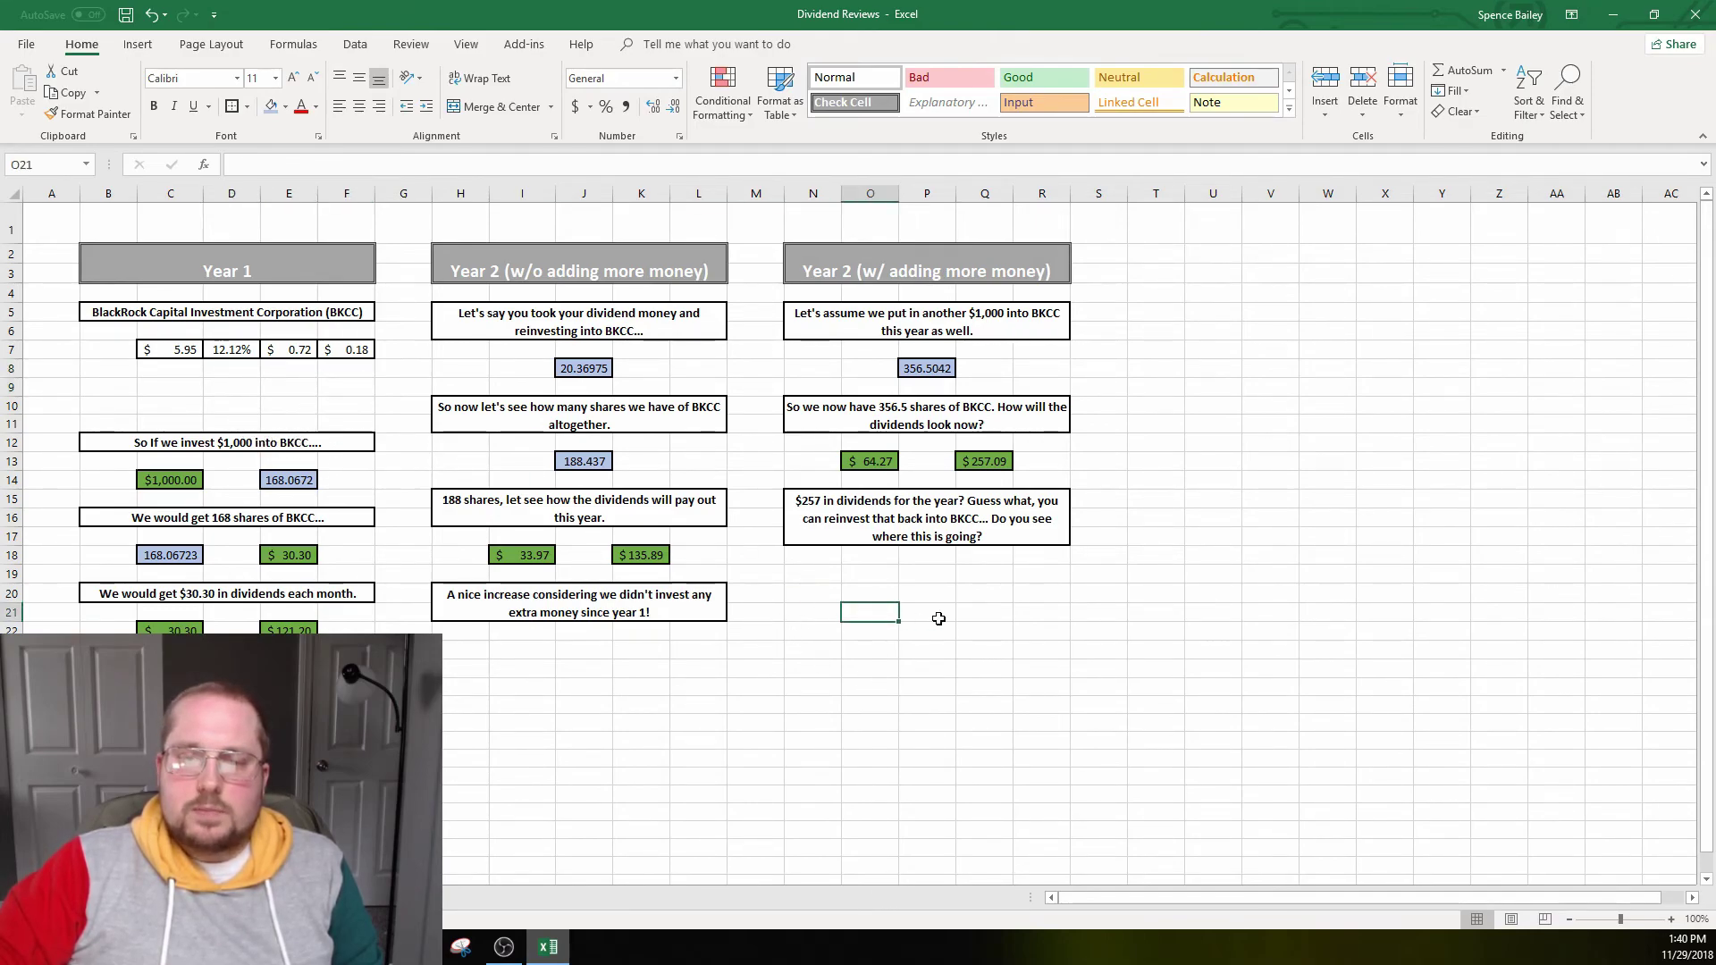
pyautogui.click(184, 487)
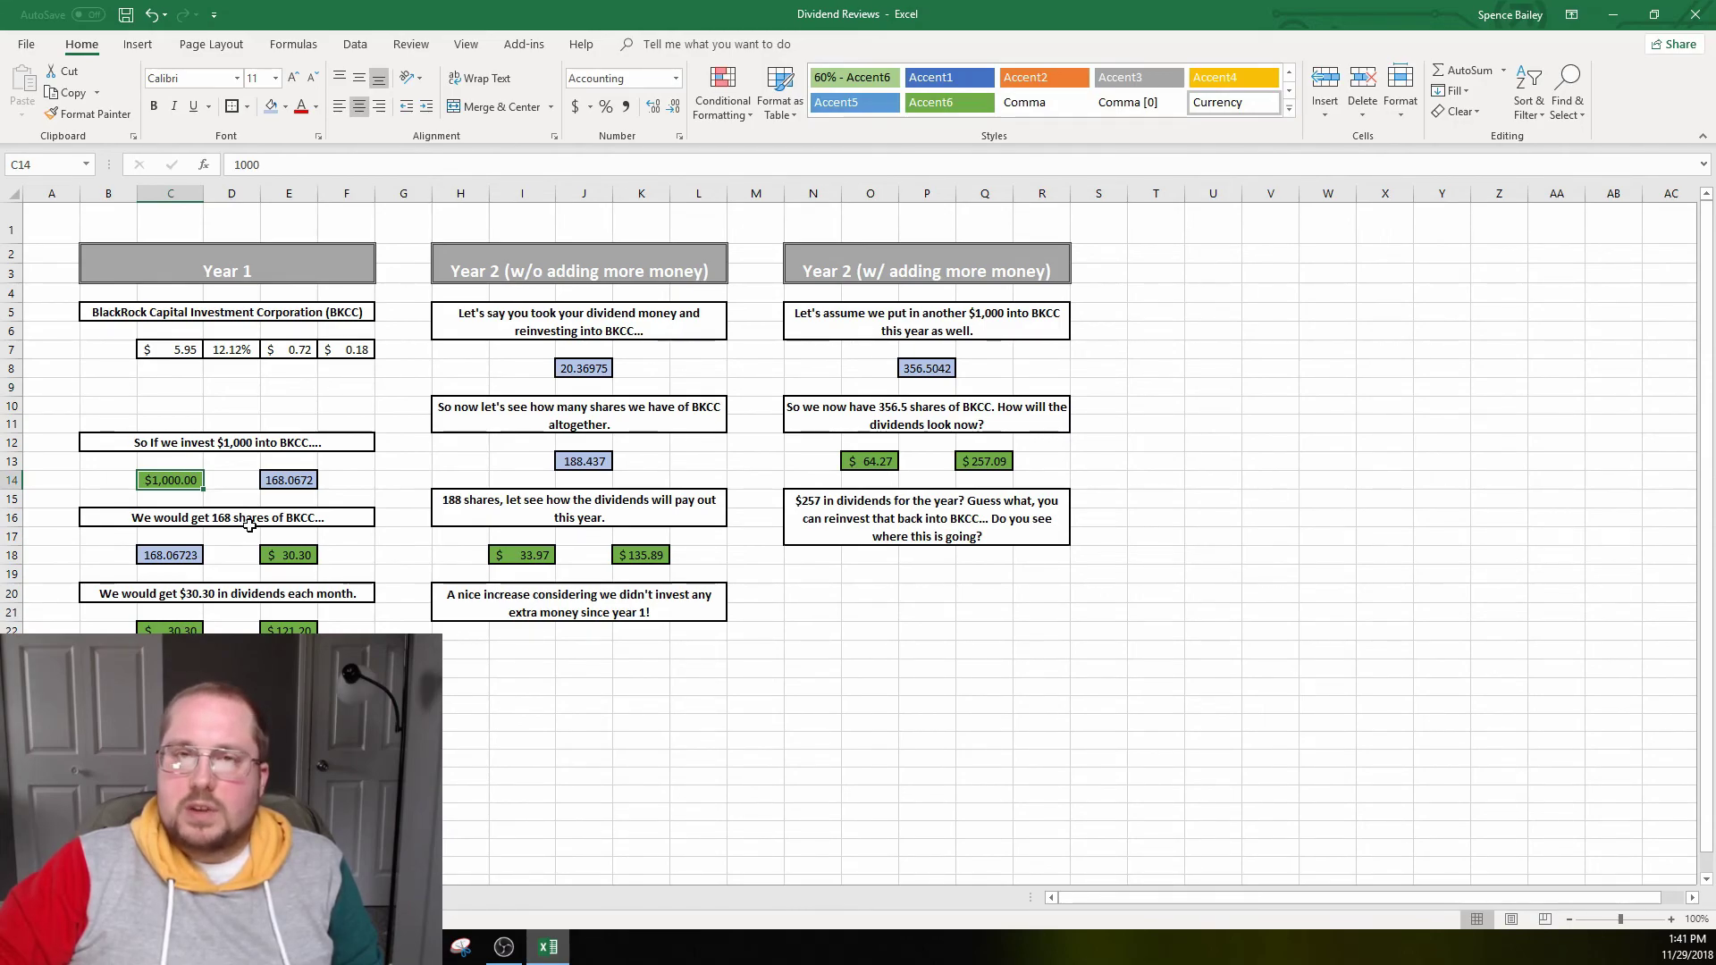
pyautogui.click(907, 595)
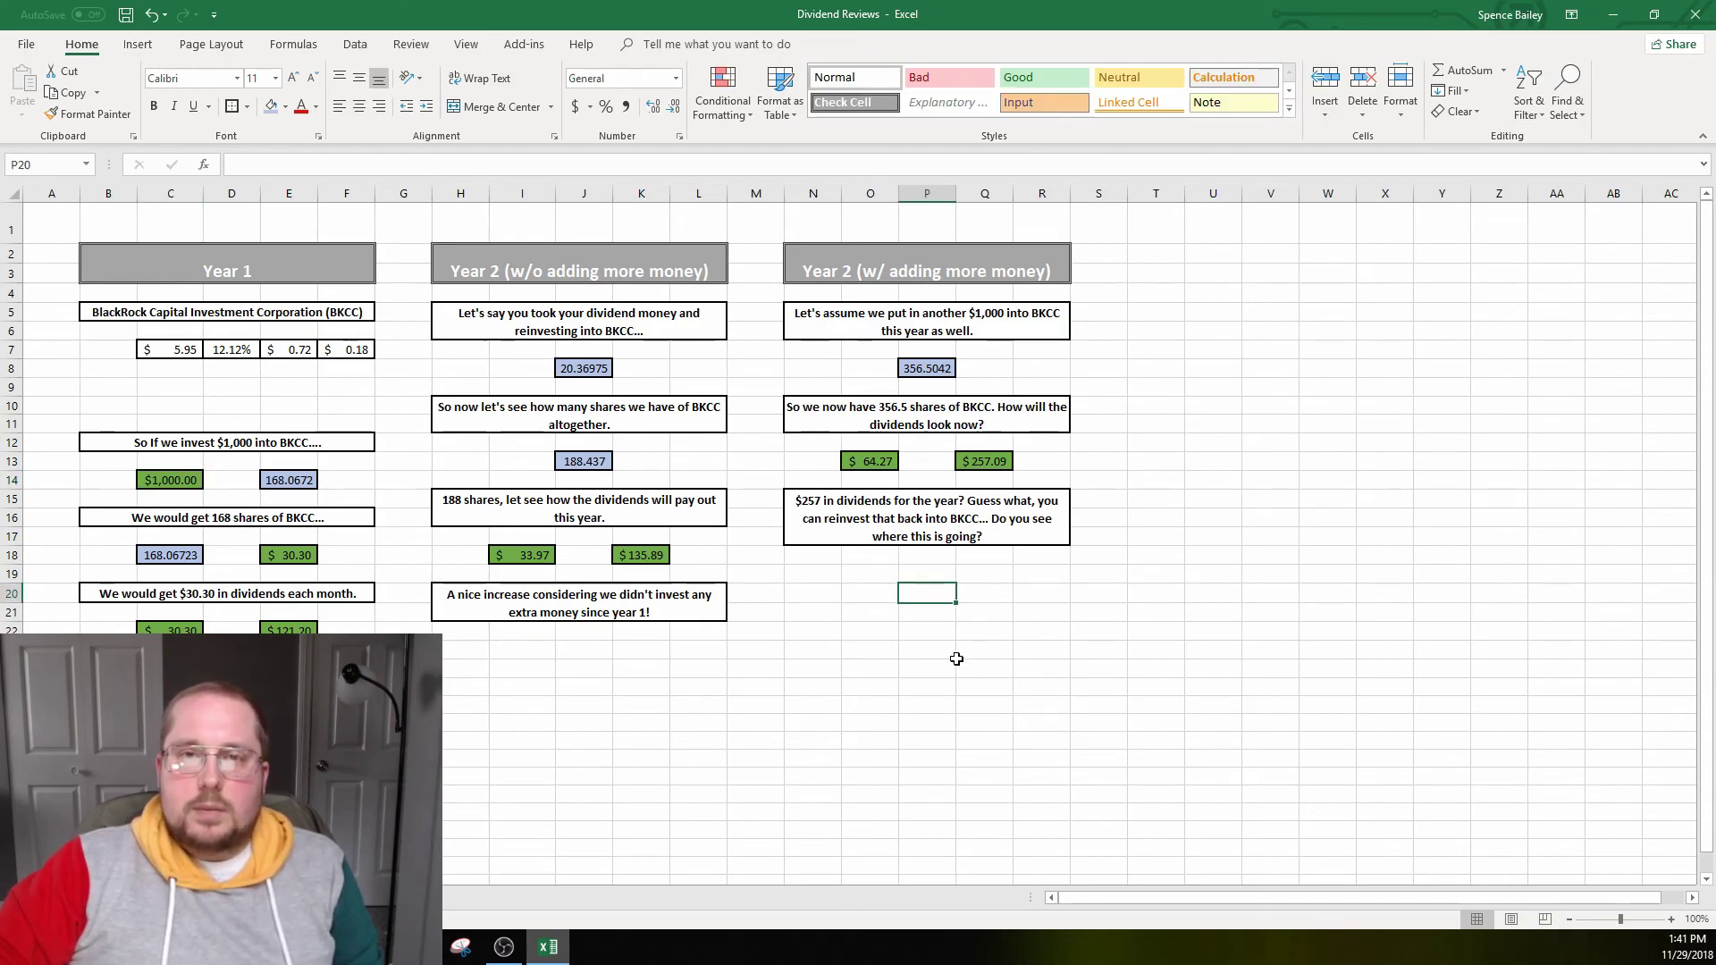